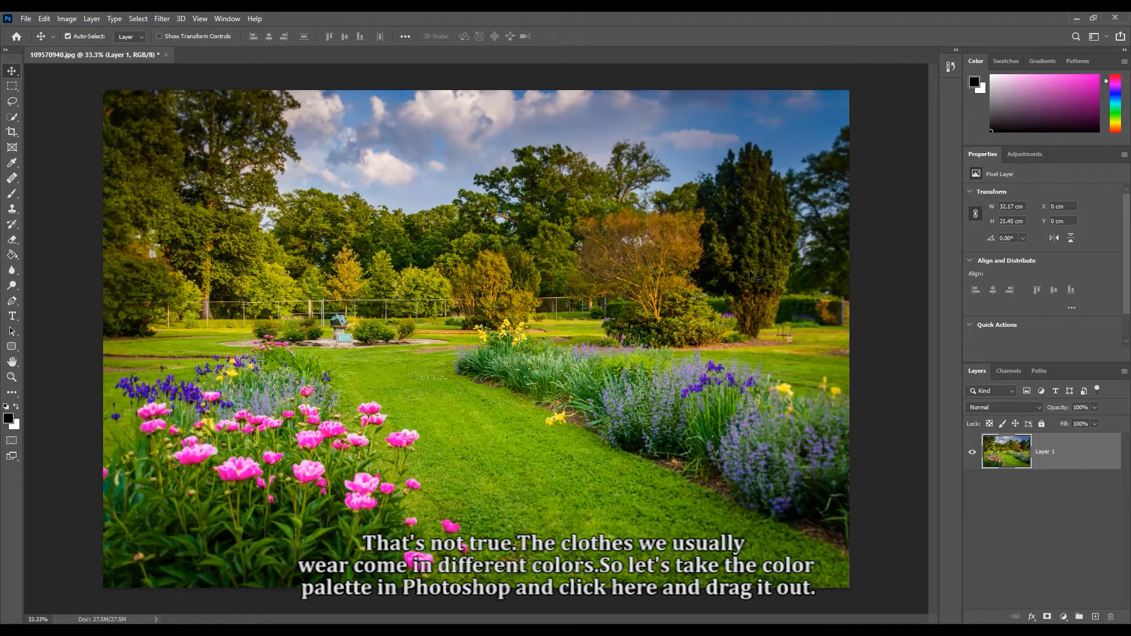
- Float the Color panel over the photo, enlarge it, and choose a light pinkish red as the foreground color
left_click_drag(974, 62, 383, 215)
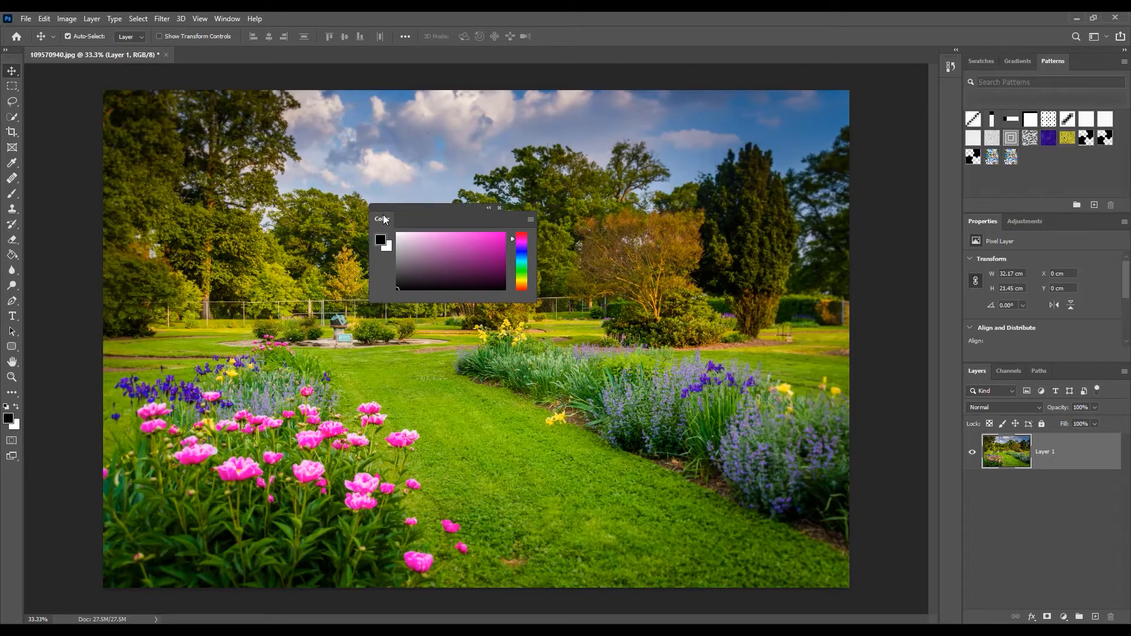
left_click_drag(501, 300, 587, 421)
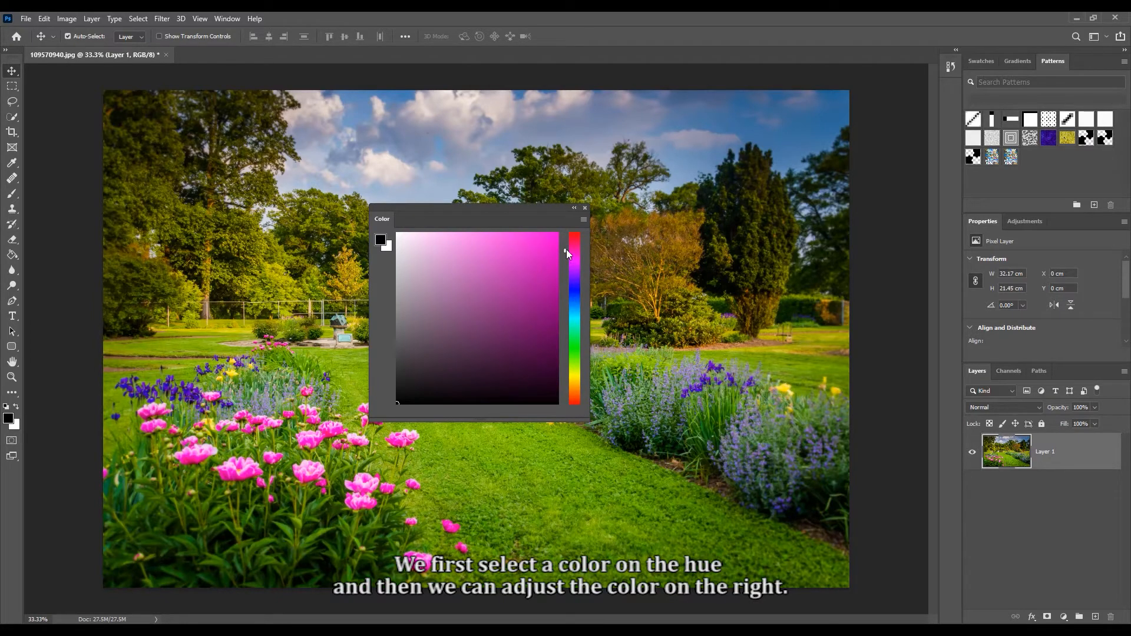
left_click_drag(567, 250, 568, 233)
left_click(463, 289)
left_click(472, 269)
left_click(477, 249)
left_click_drag(477, 248, 475, 239)
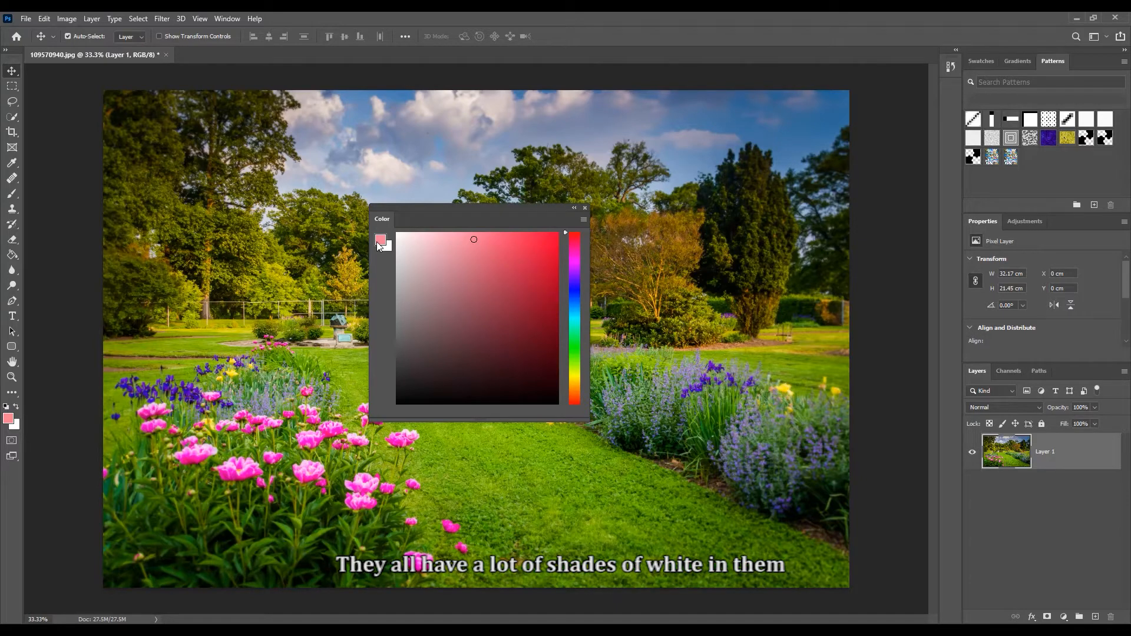
- Change the foreground color to a medium violet-blue using a blue hue in the enlarged color field
left_click(573, 281)
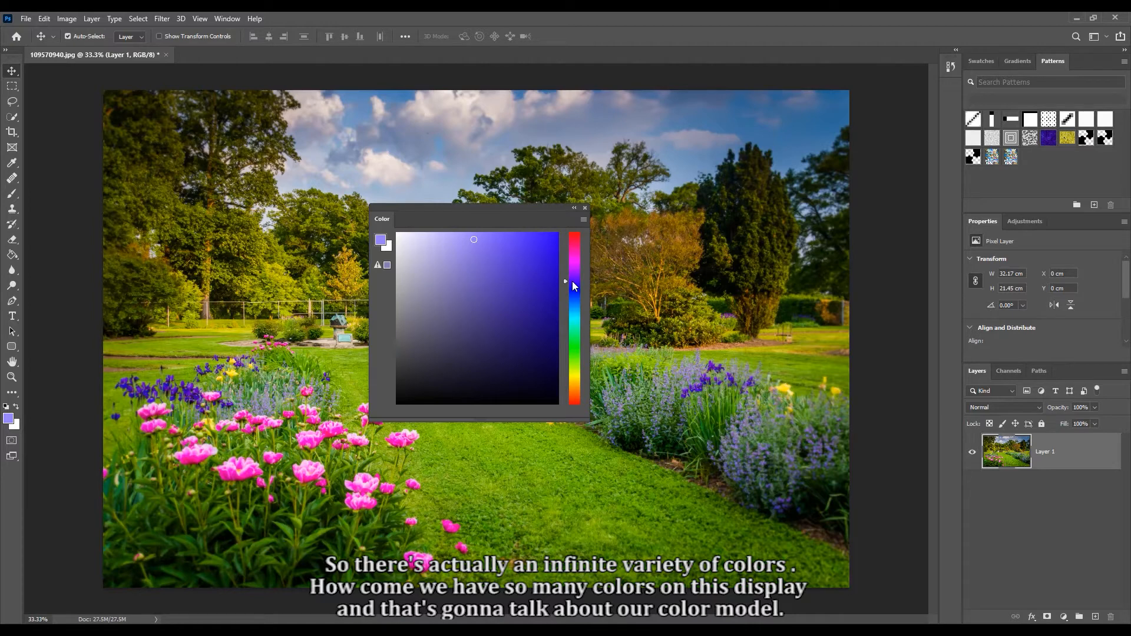
left_click(458, 270)
left_click(446, 251)
left_click(486, 236)
left_click(479, 256)
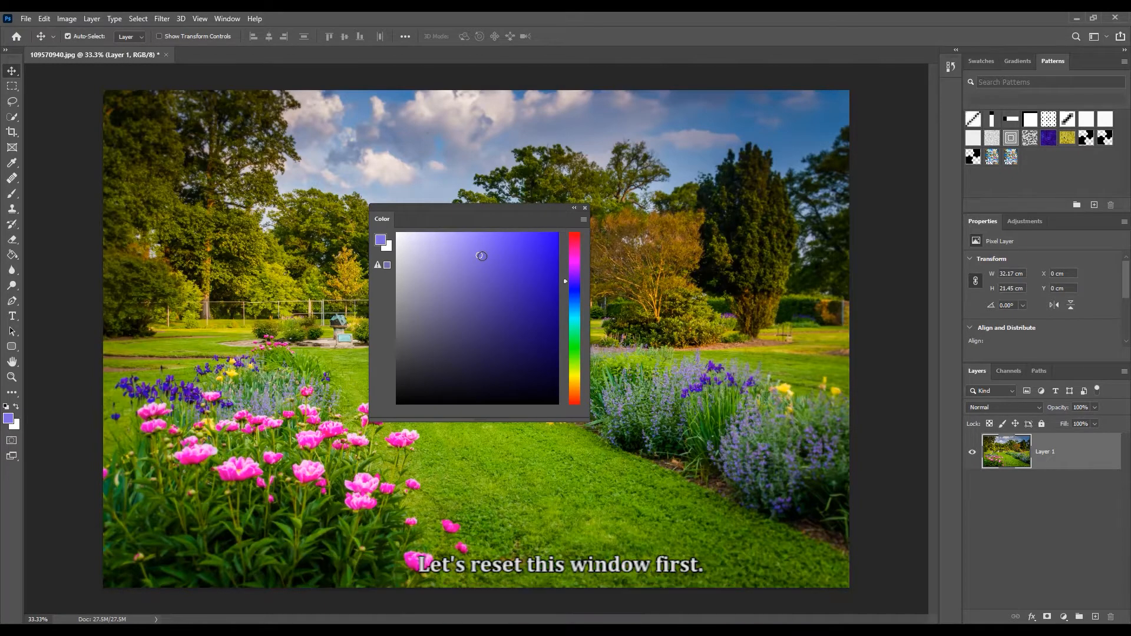
- Reset the Essentials workspace to its default panel layout
left_click(227, 18)
mouse_move(239, 45)
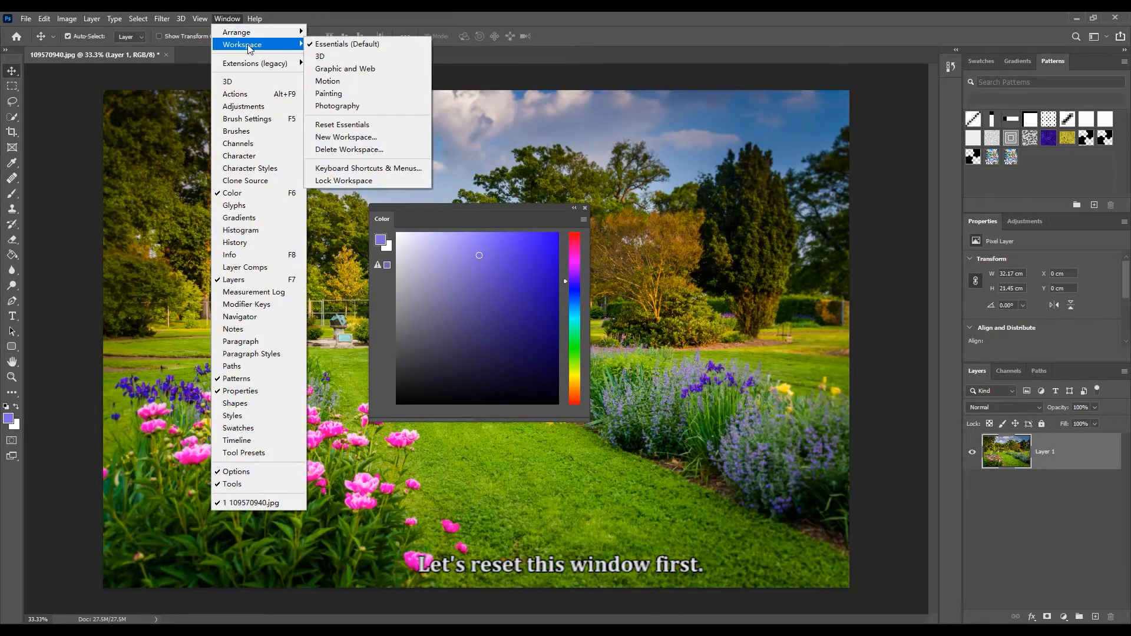
left_click(337, 124)
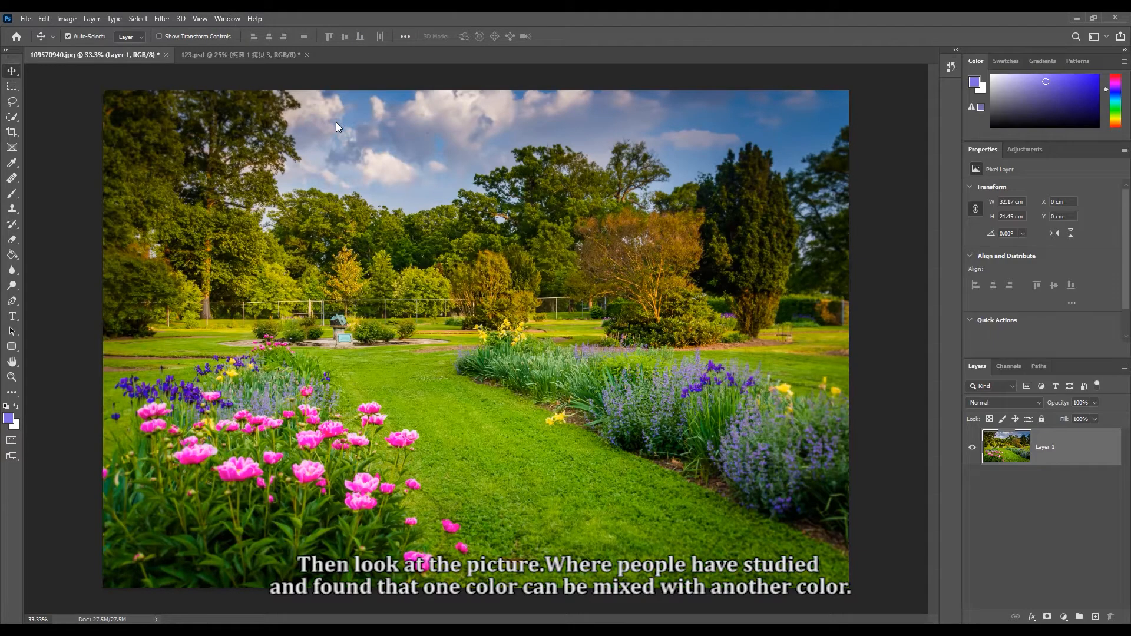
- In 123.psd, move the red circle to about X 10.1 cm and the blue circle to about X 16 cm so they overlap
left_click(253, 58)
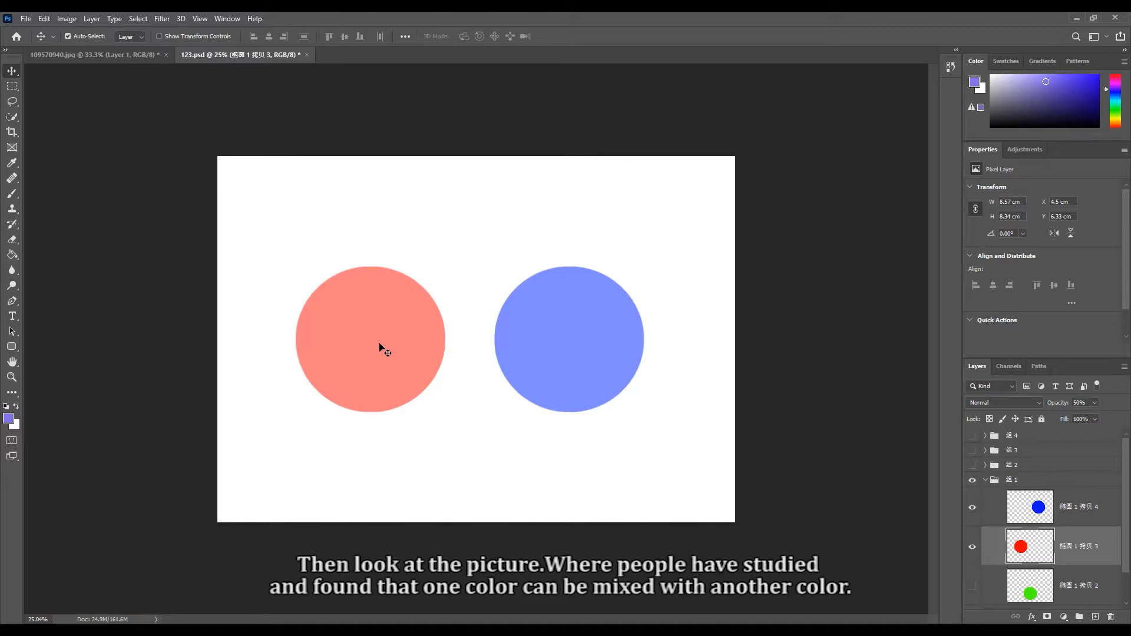
left_click_drag(379, 344, 477, 341)
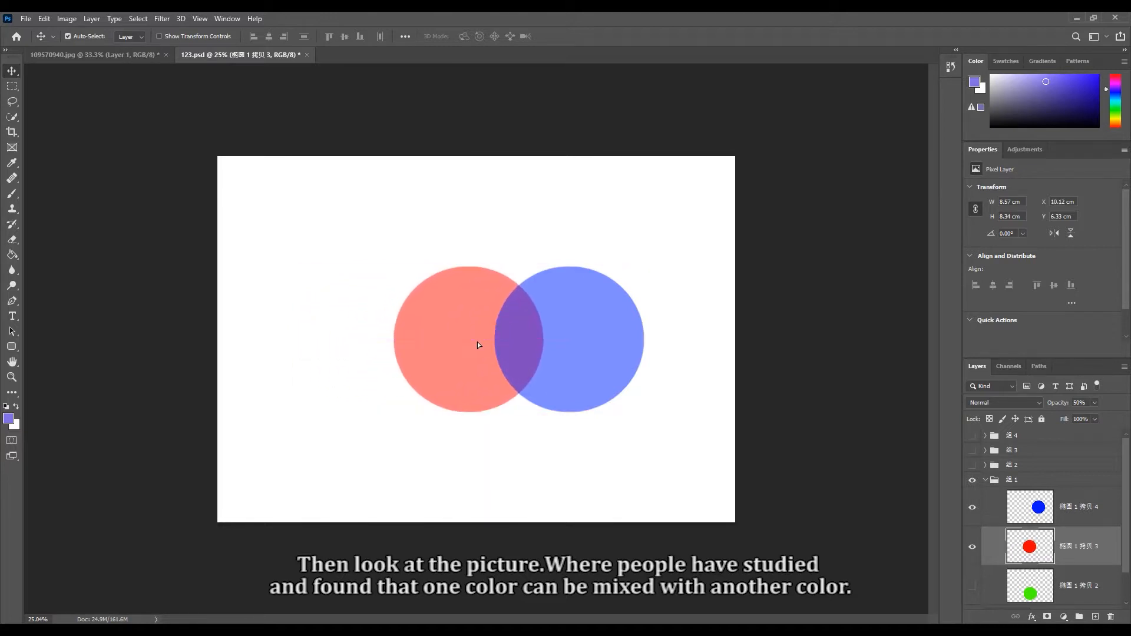
left_click(591, 315)
mouse_move(593, 319)
left_mouse_down()
mouse_move(489, 260)
mouse_move(539, 260)
mouse_move(594, 332)
left_mouse_up()
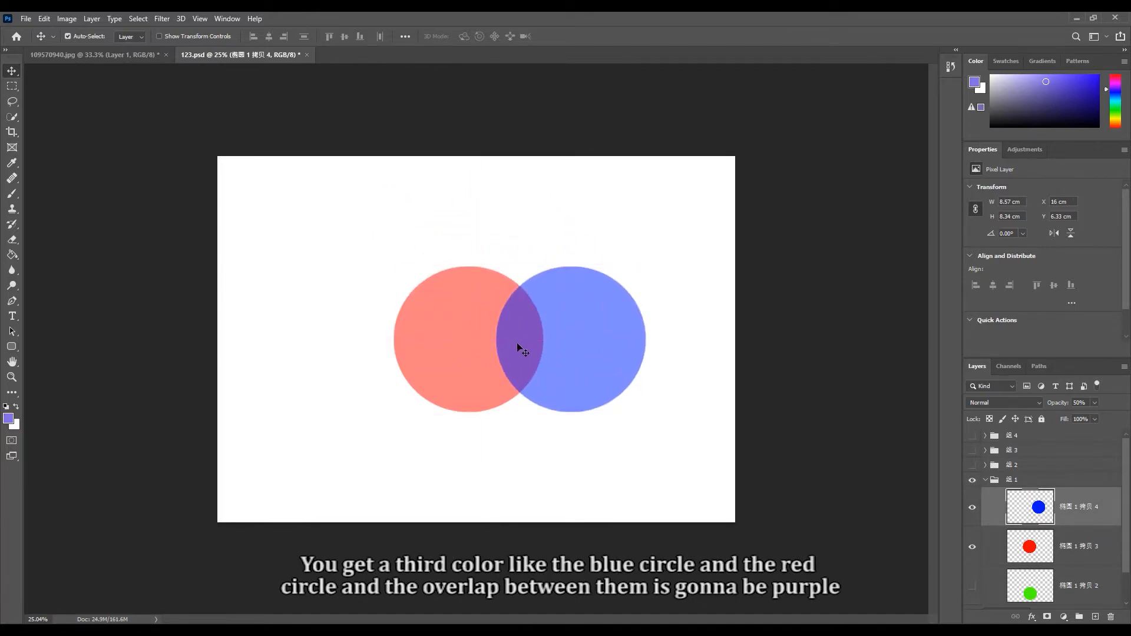
- Show the green circle's layer and arrange the circles in an overlapping horizontal row of green, red and blue
left_click_drag(604, 351, 598, 290)
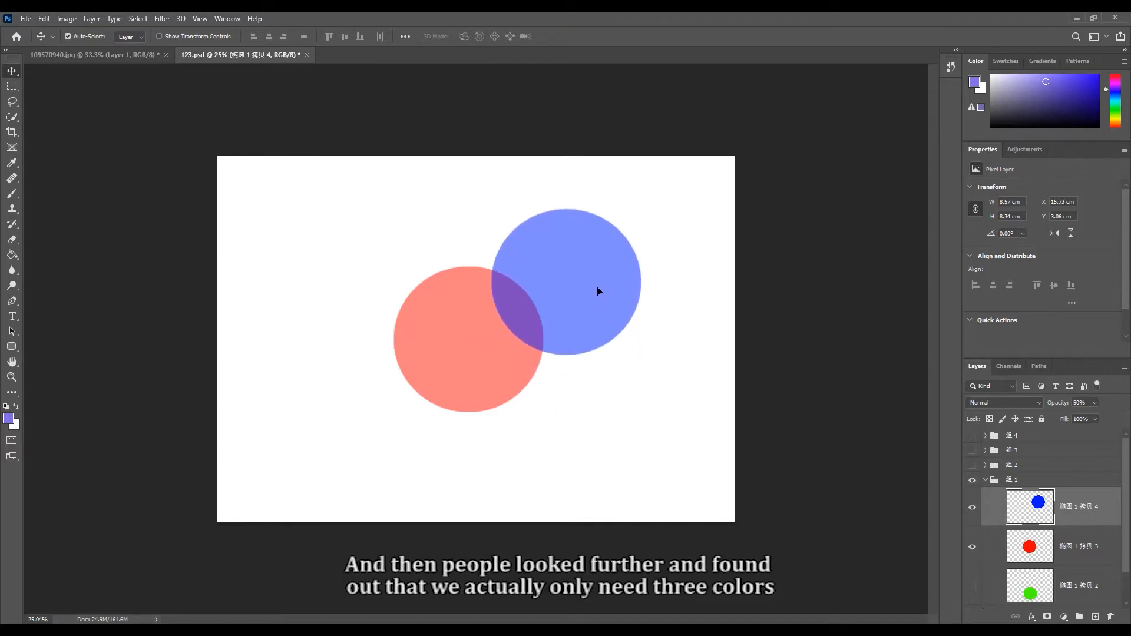
left_click(972, 587)
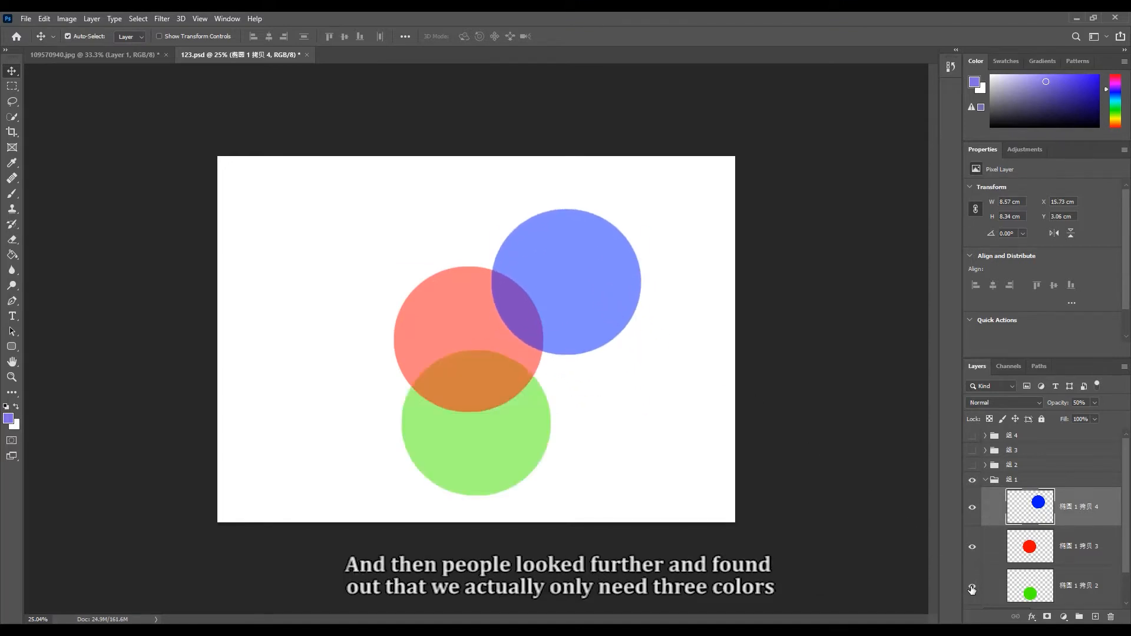
left_click_drag(518, 439, 386, 357)
left_click_drag(570, 310, 592, 369)
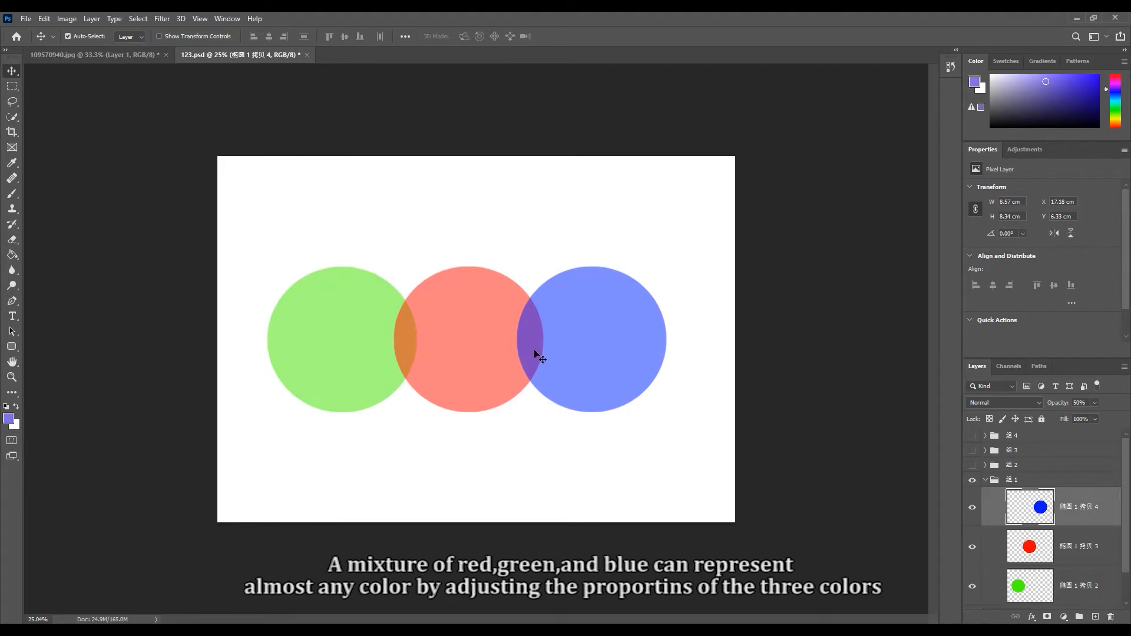
- Rearrange the three circles into an overlapping triangle with red above, green at lower left and blue at lower right
left_click_drag(485, 354, 483, 295)
left_click_drag(386, 357, 457, 371)
left_click_drag(606, 367, 535, 369)
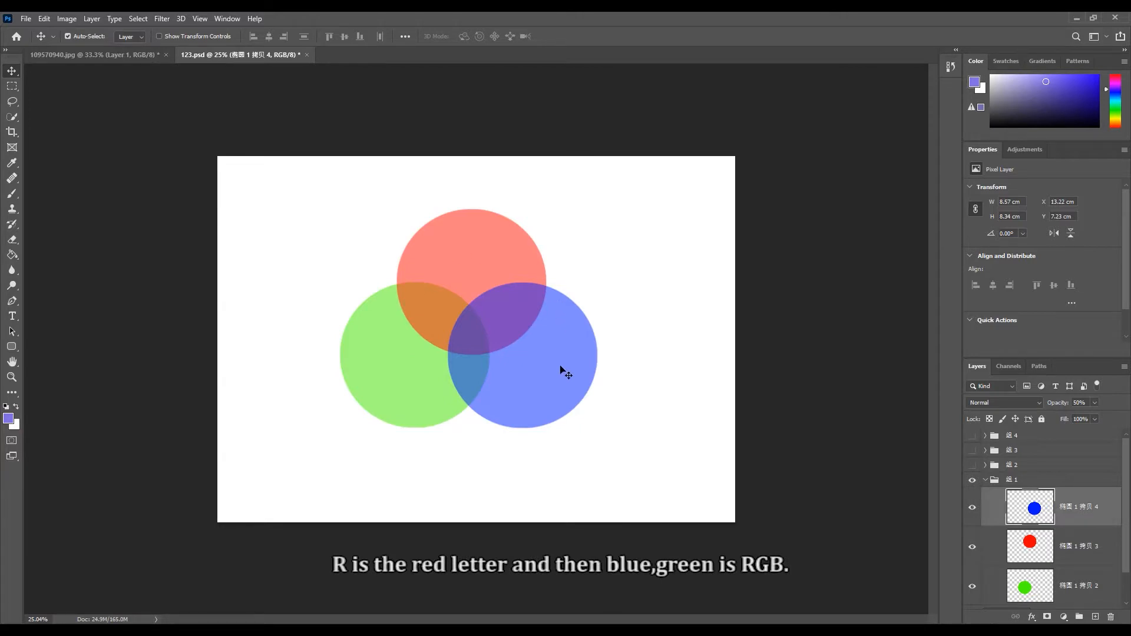
- Return to the garden photo 109570940.jpg and sample greens from its trees and plants with the Eyedropper tool
left_click(139, 57)
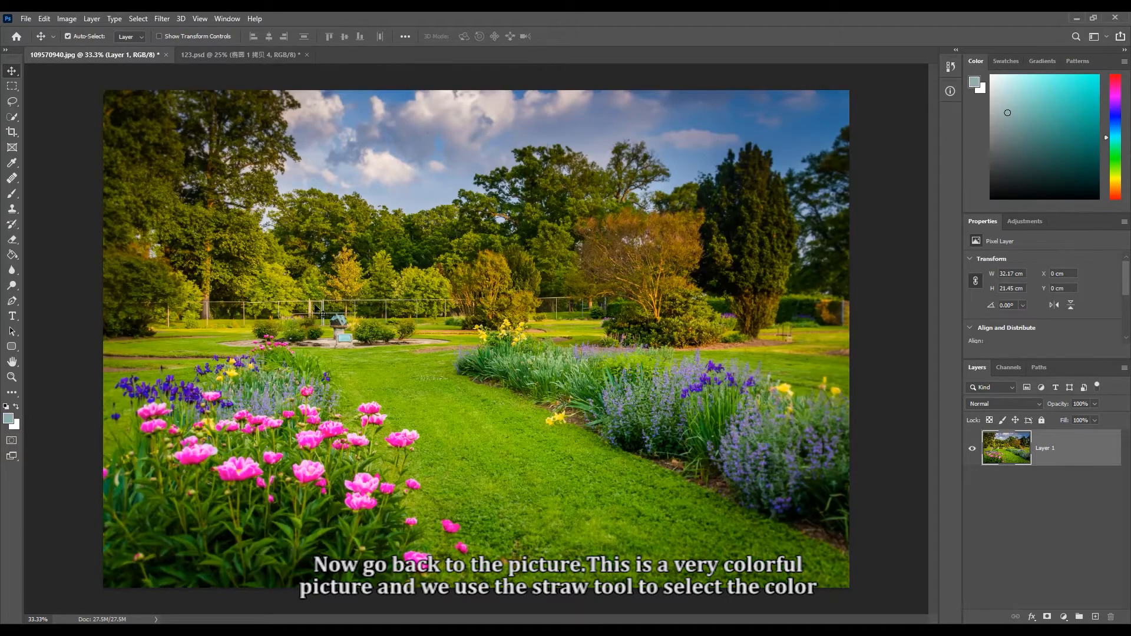
left_click(12, 163)
left_click(52, 161)
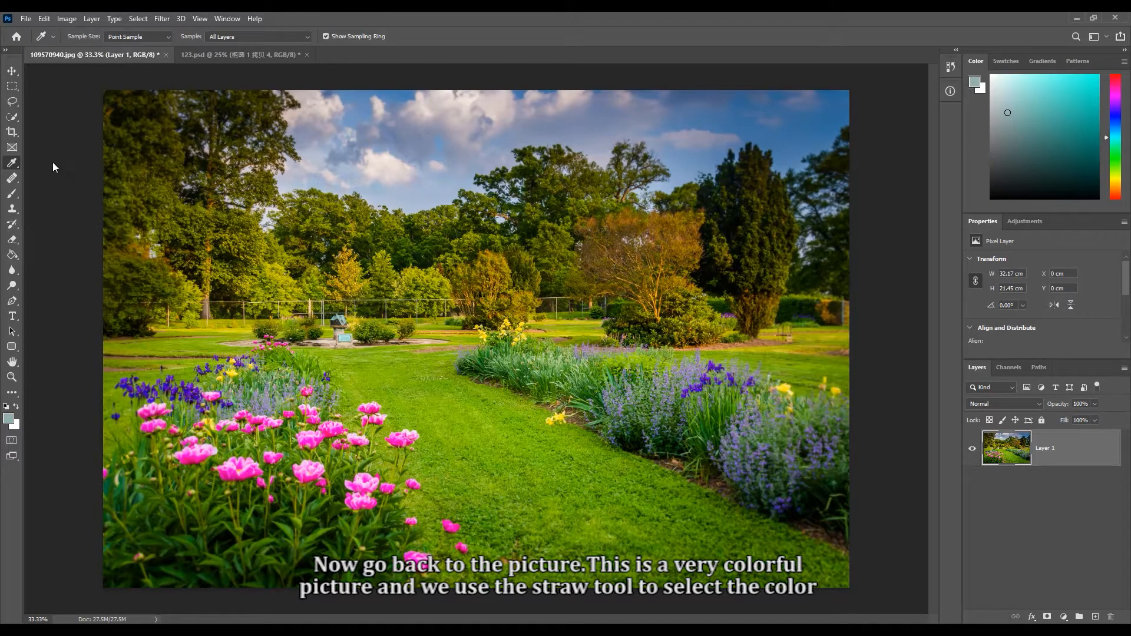
left_click(235, 252)
left_click(552, 342)
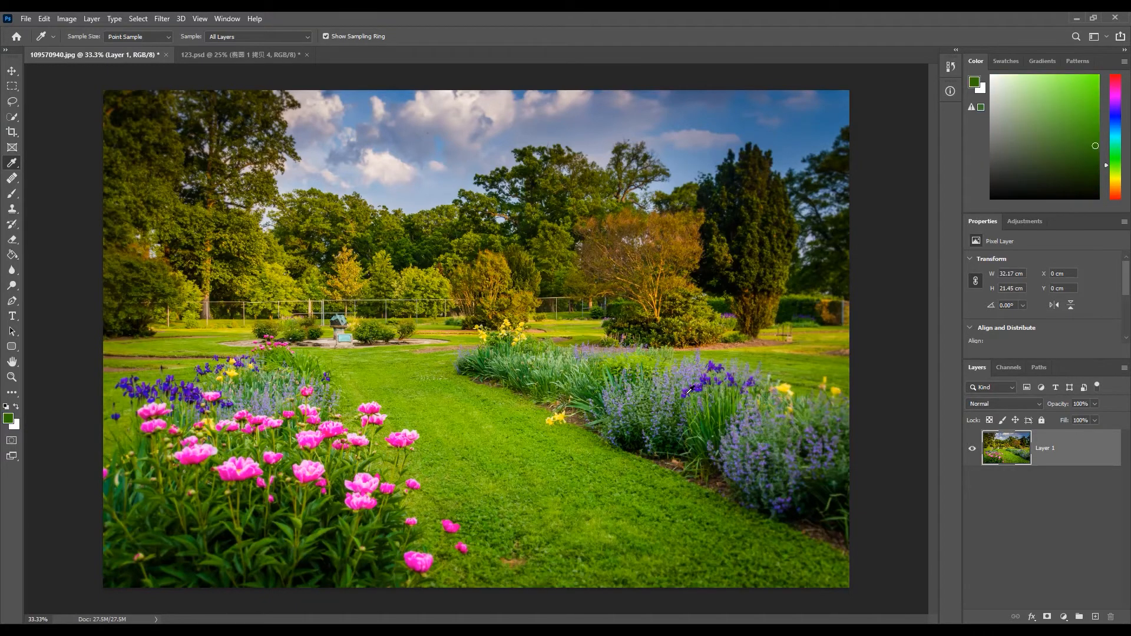
- Compare RGB values in the Info panel while sampling pink, purple, yellow and lawn green, then close the panel with the Move tool active
left_click(950, 92)
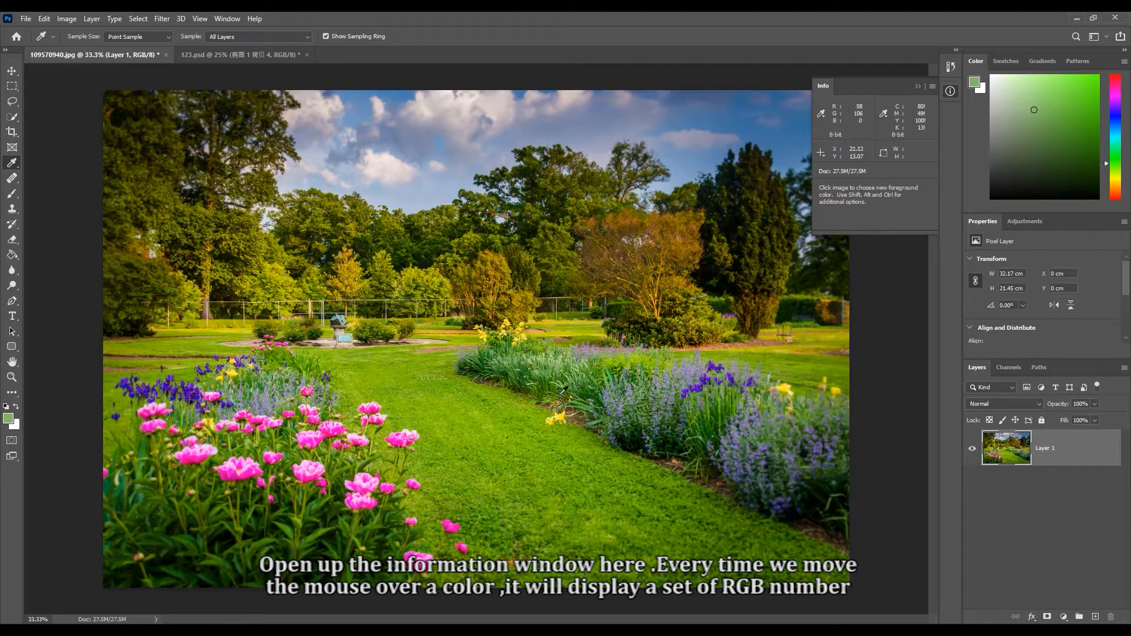
left_click(336, 421)
left_click(333, 421)
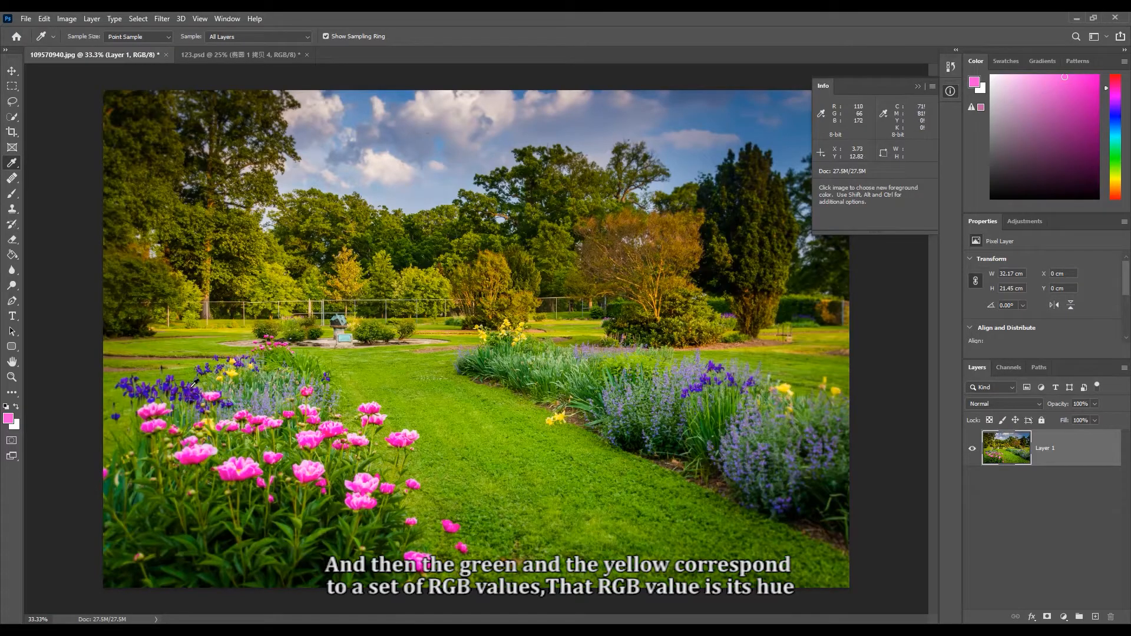
left_click(361, 354)
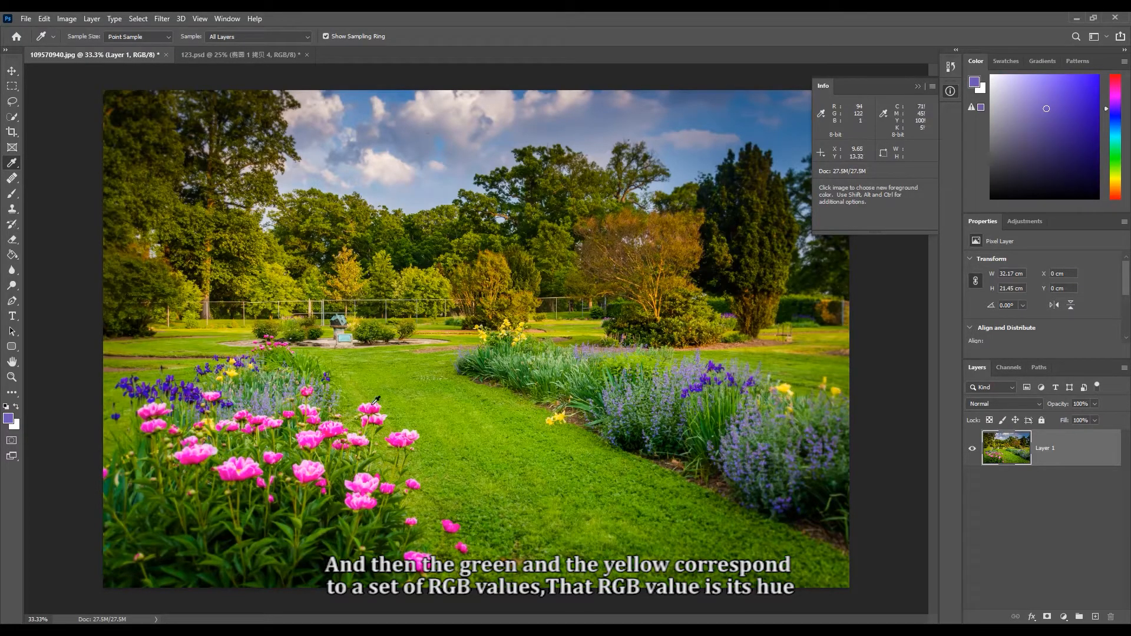
left_click(559, 415)
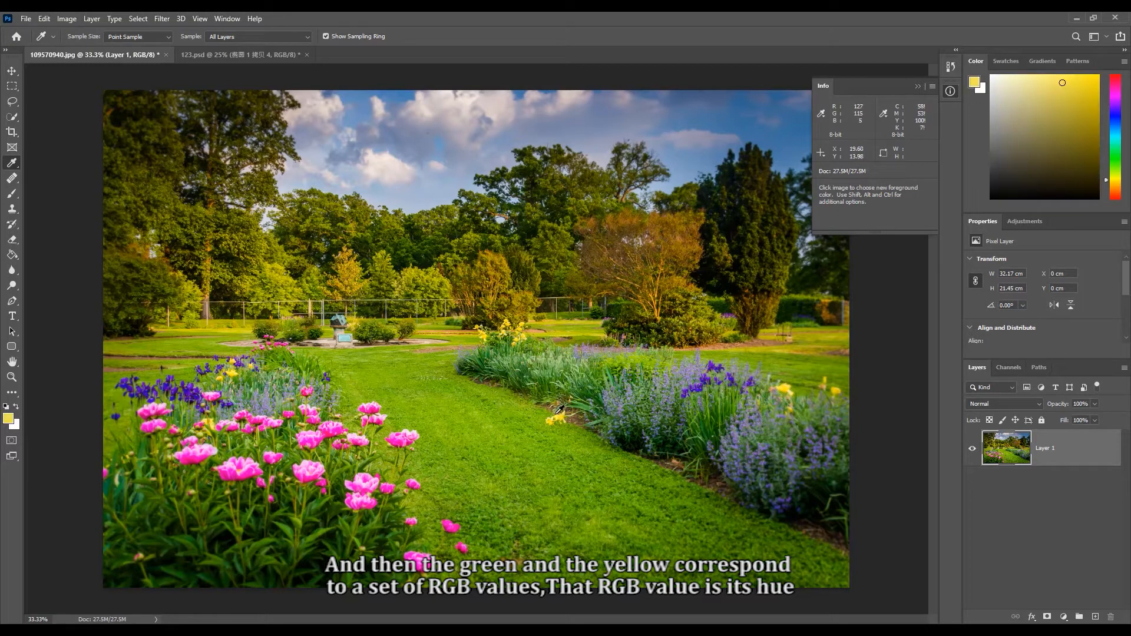
left_click(455, 421)
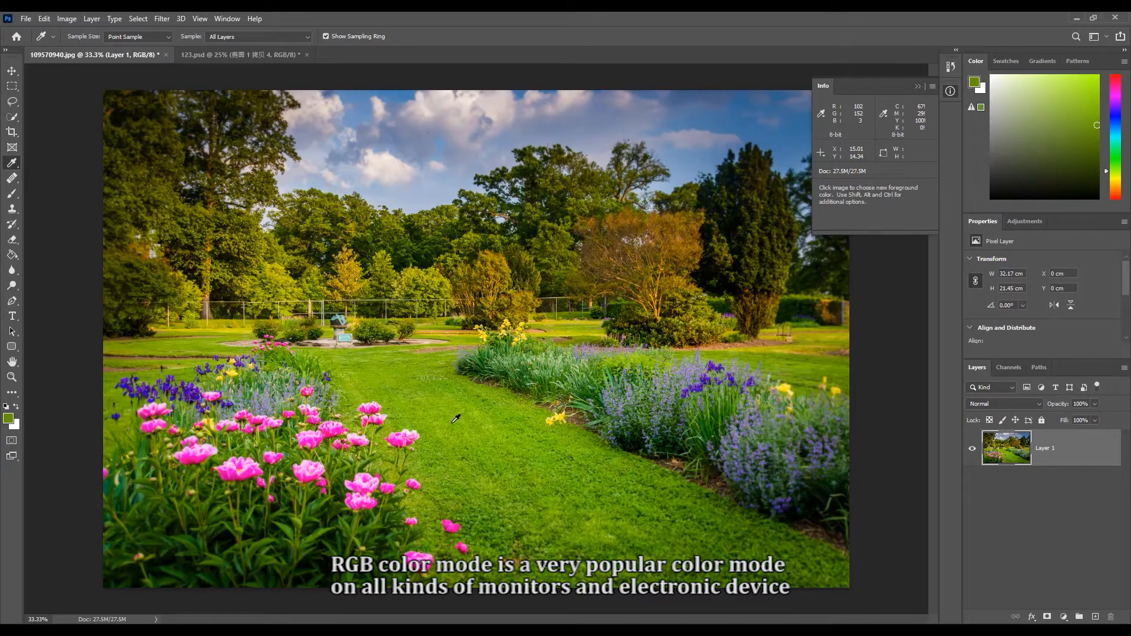
key("v")
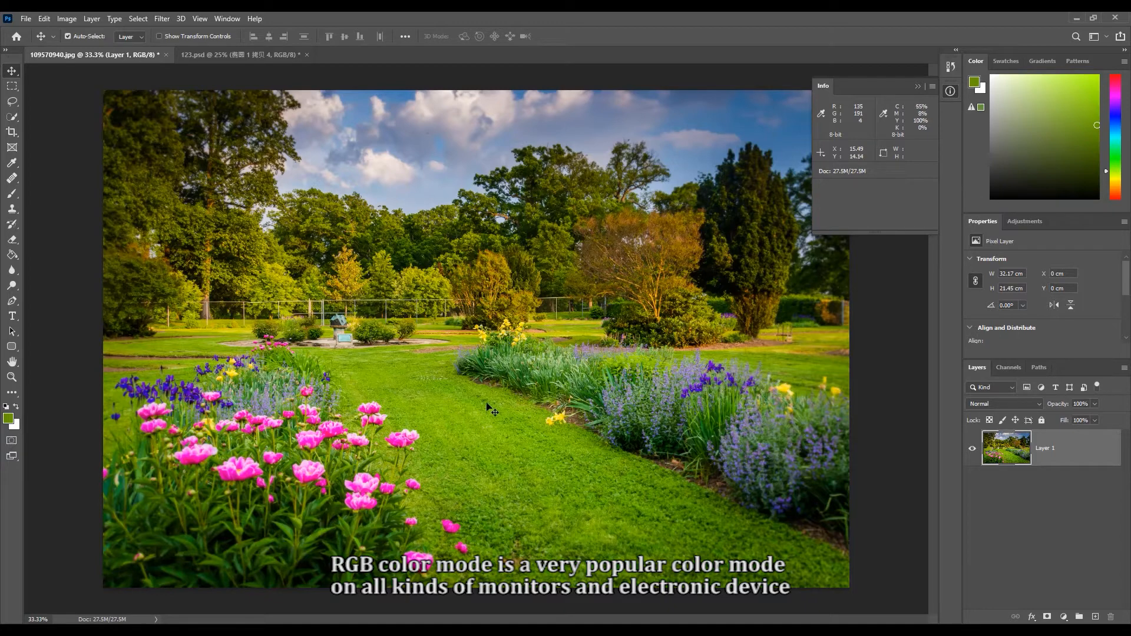
left_click(920, 87)
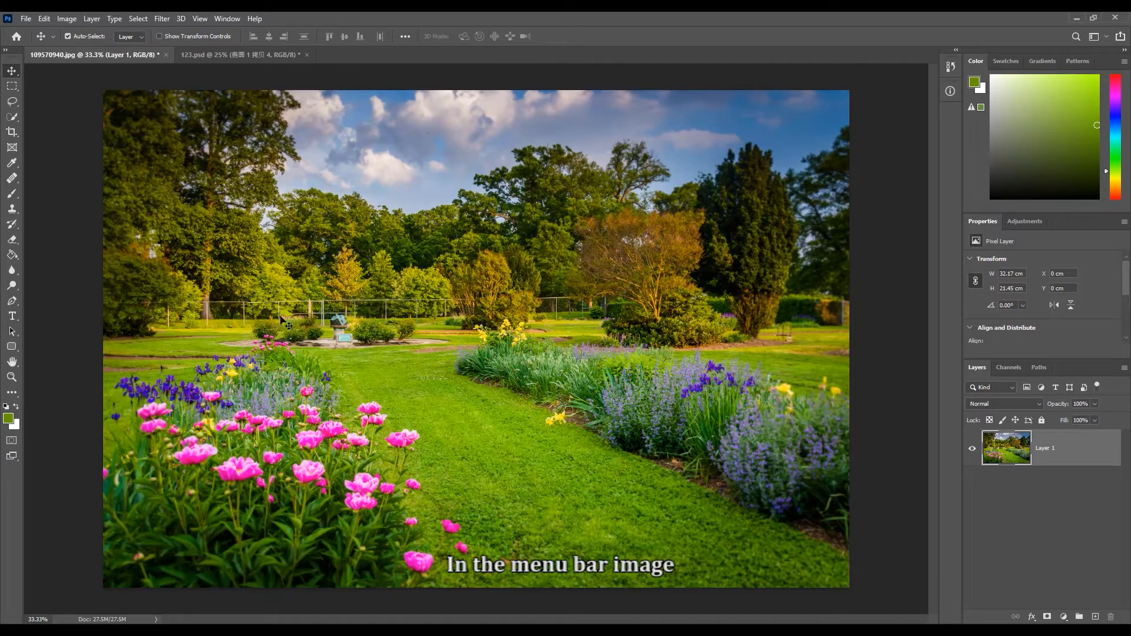
- Convert the garden photo to CMYK Color mode with the offered profile, and undo the conversion
left_click(67, 19)
mouse_move(79, 36)
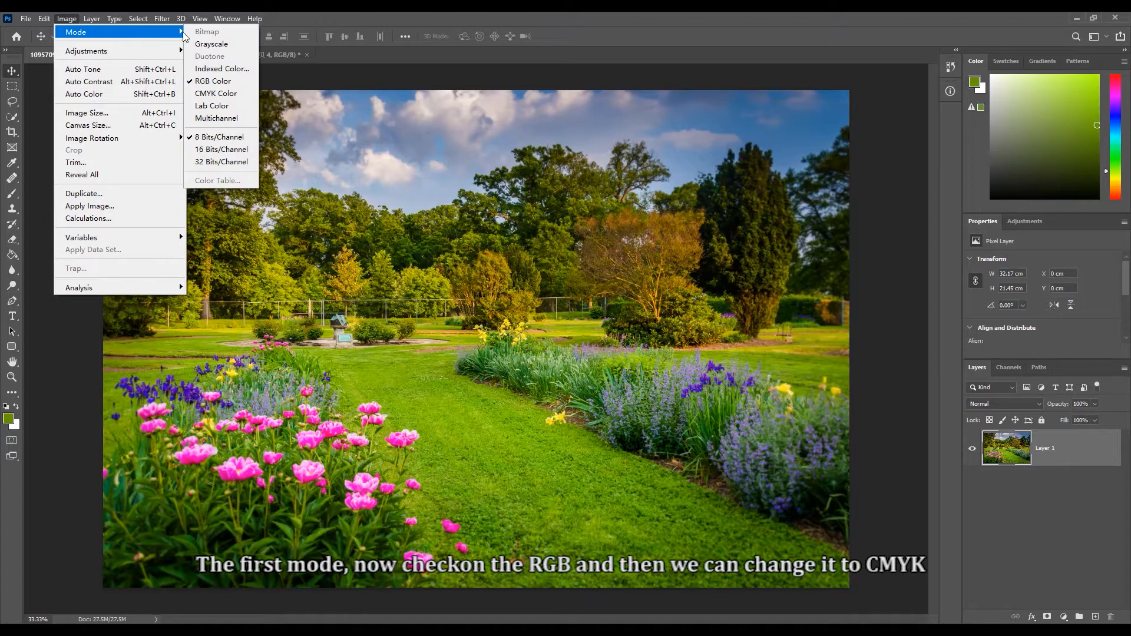
left_click(226, 94)
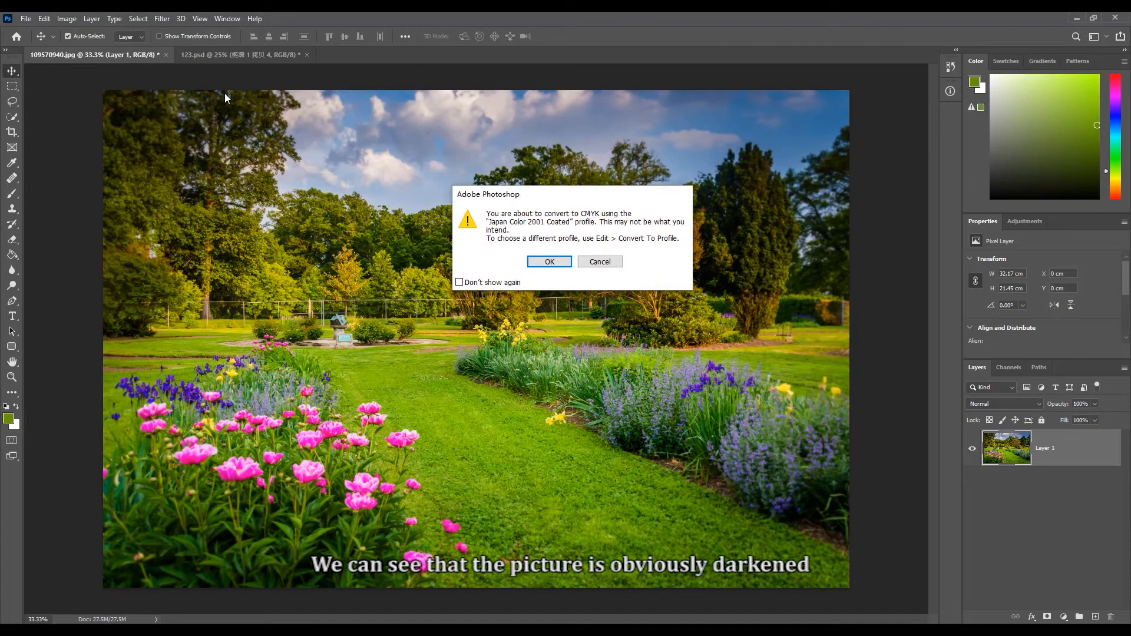
left_click(552, 261)
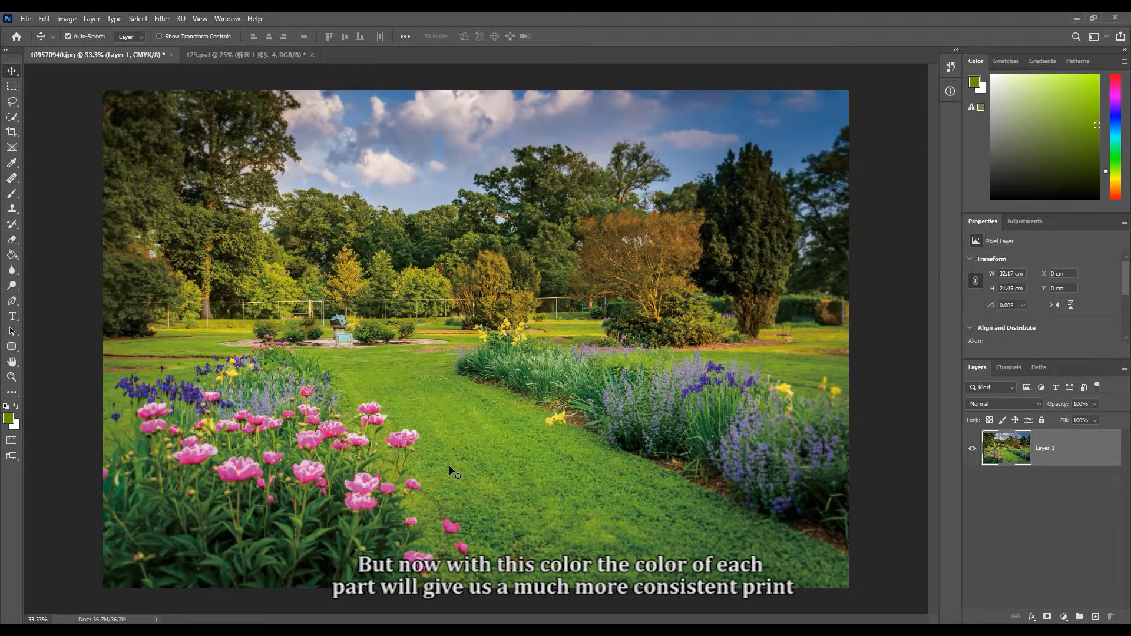
key("ctrl+z")
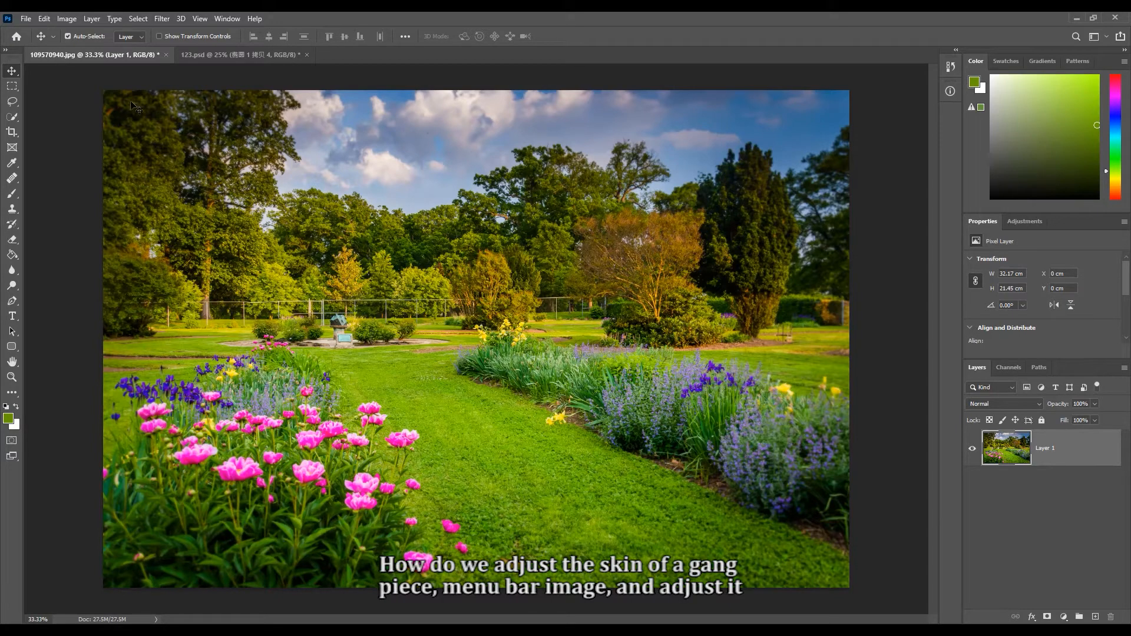
- Open the Vibrance adjustment for the garden photo, set Saturation to -100, and reposition the dialog over the image
left_click(69, 18)
mouse_move(83, 52)
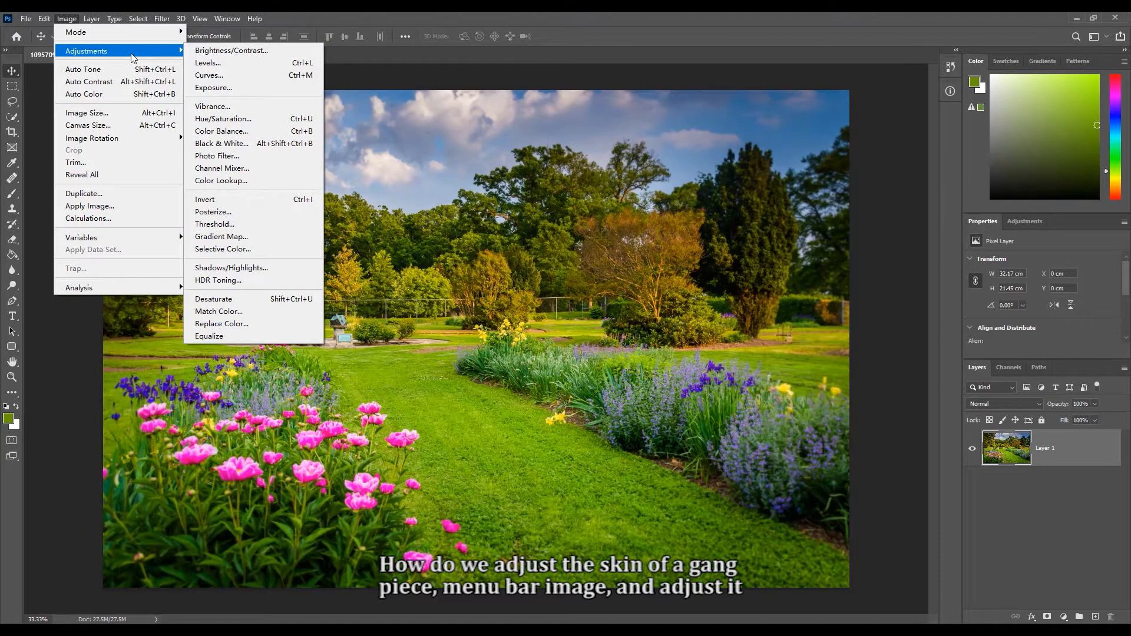
left_click(222, 109)
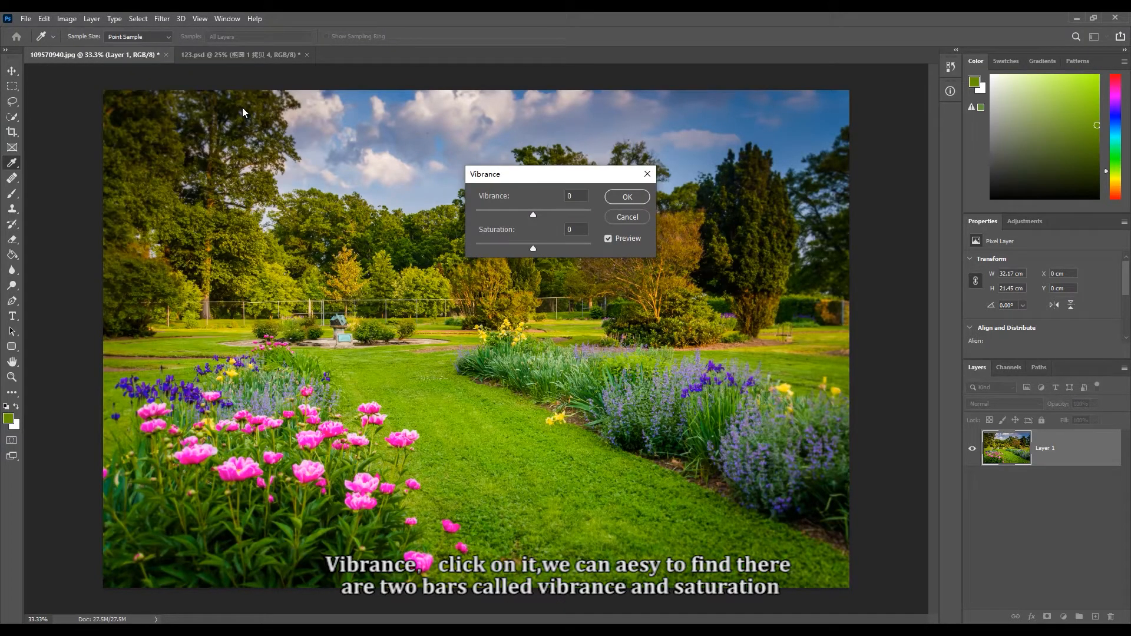
left_click_drag(540, 179, 432, 279)
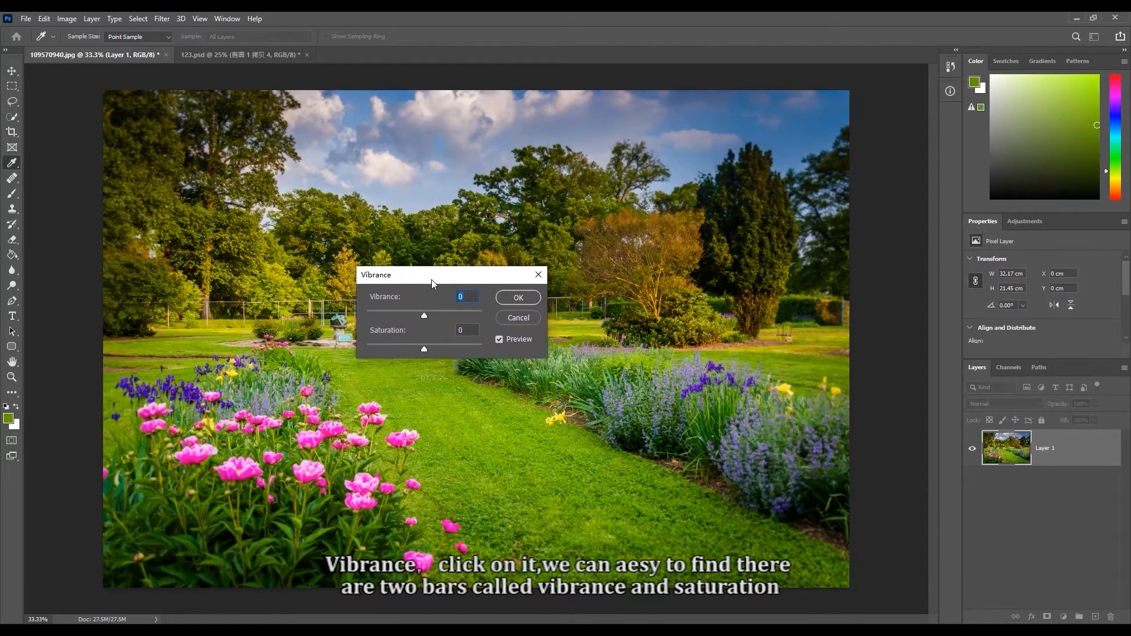
key("Down")
key("Up")
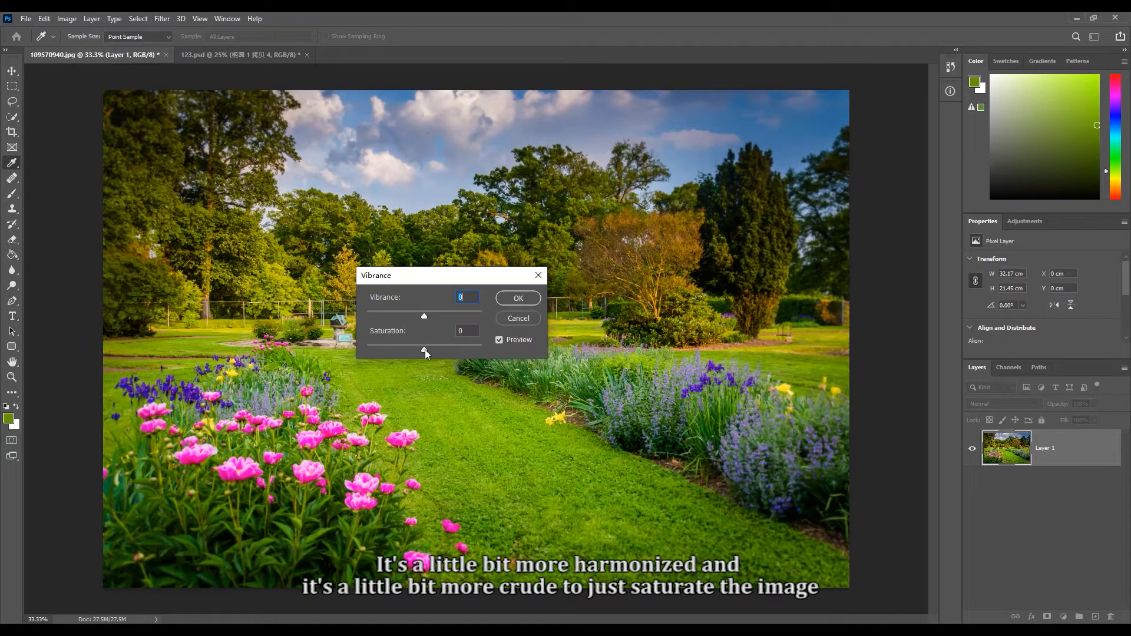
left_click_drag(426, 350, 359, 352)
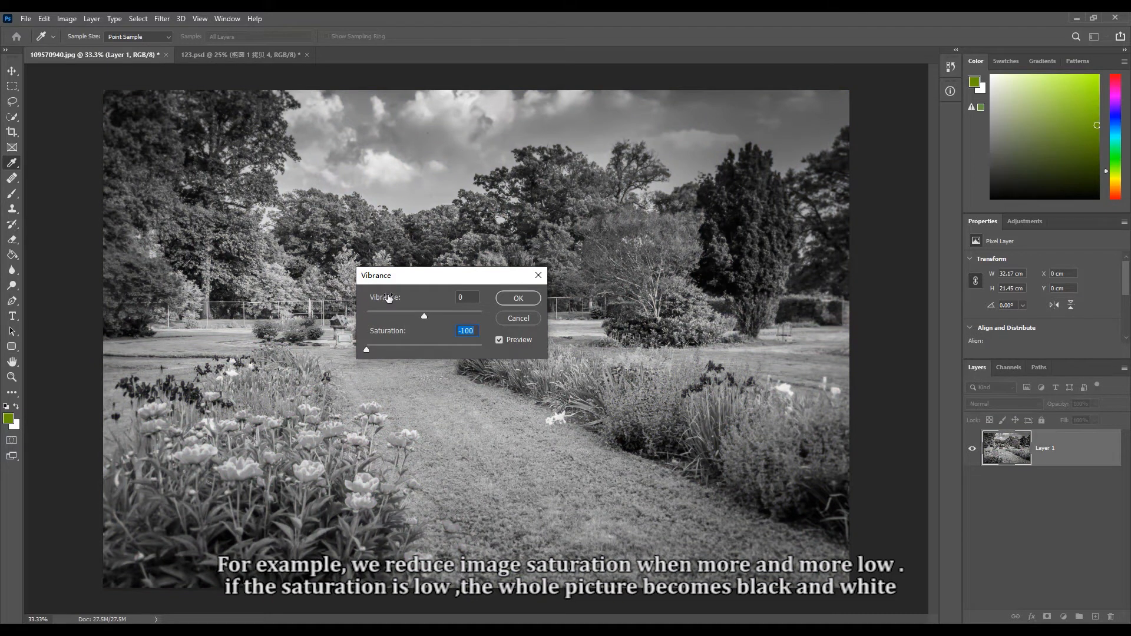
left_click_drag(446, 275, 702, 297)
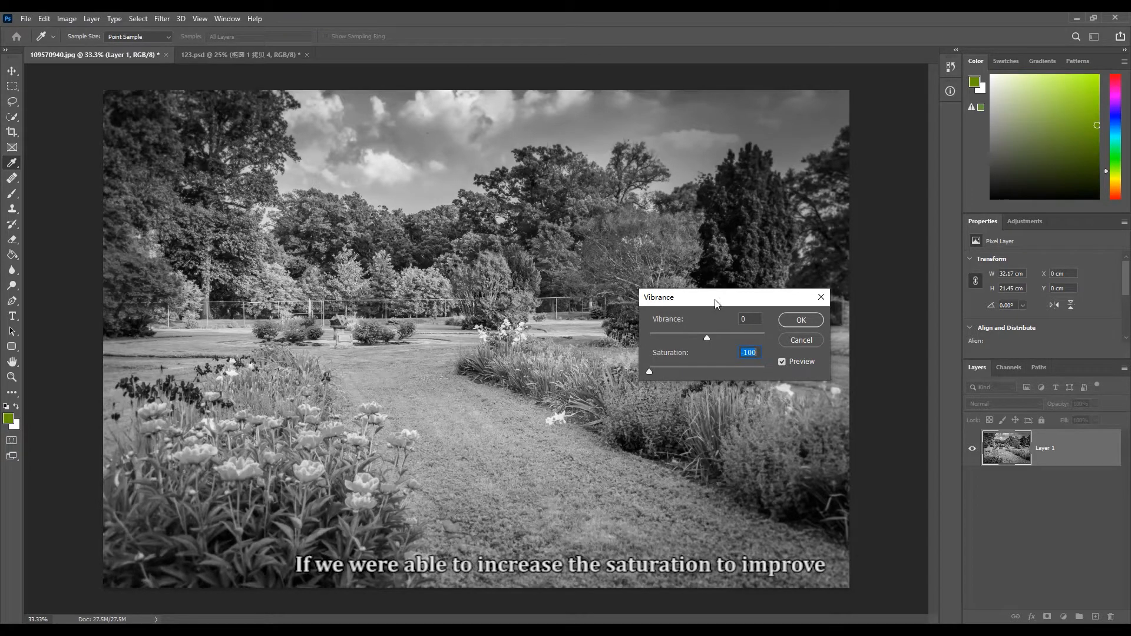
left_click_drag(718, 304, 432, 313)
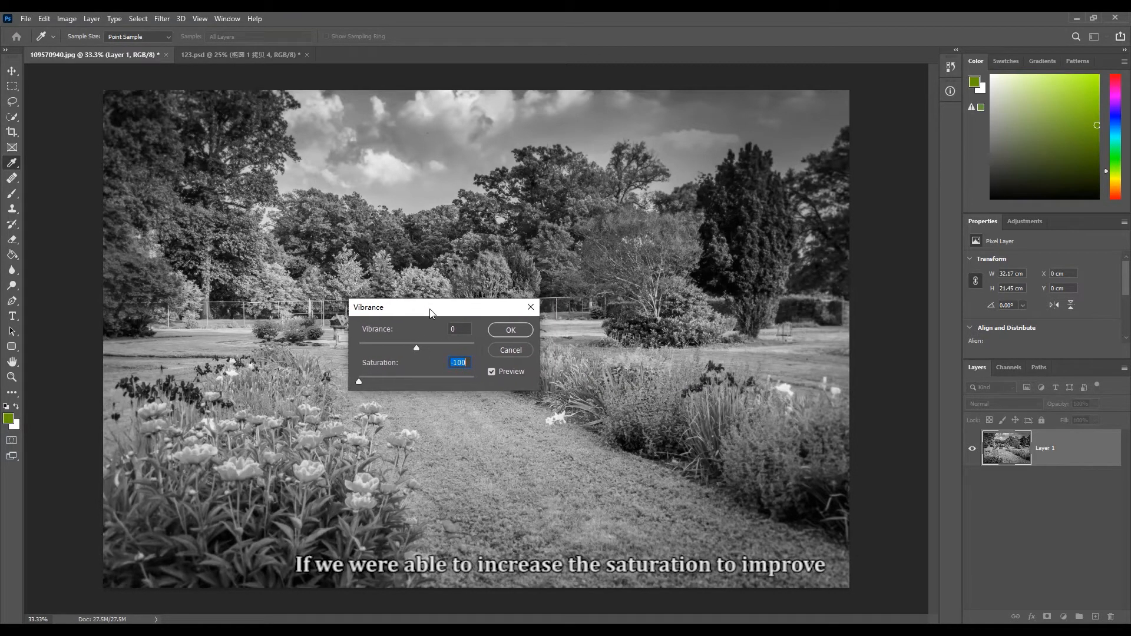
- Try Saturation at +100 and at lower values such as +35 in the Vibrance adjustment, then cancel it and activate the Move tool
left_click_drag(359, 381, 460, 386)
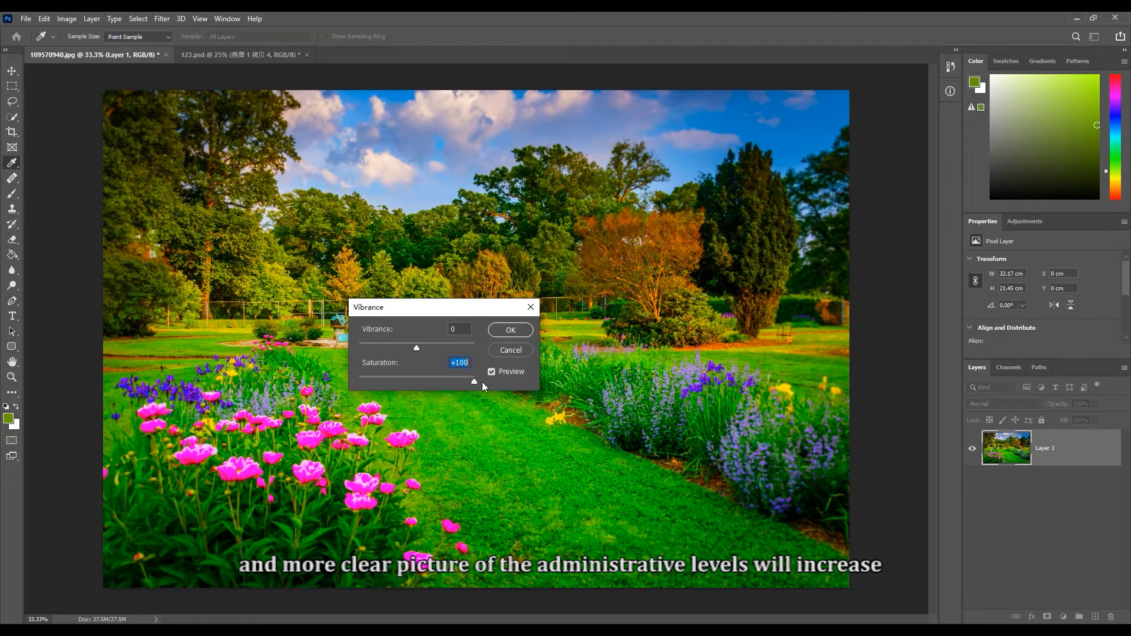
left_click_drag(452, 307, 714, 300)
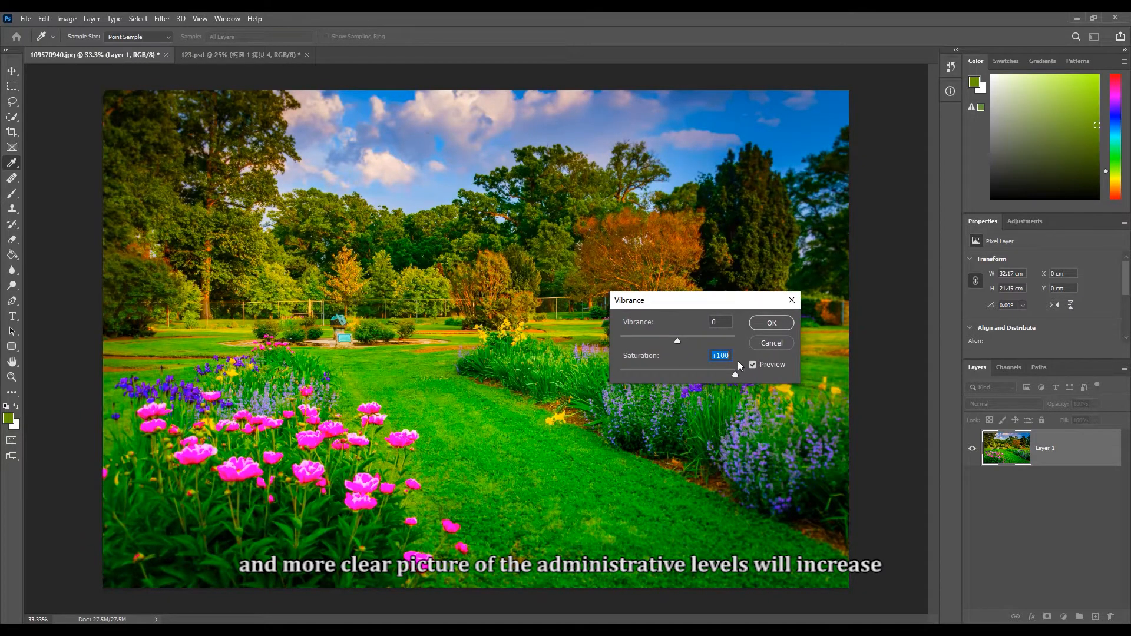
left_click_drag(734, 374, 683, 373)
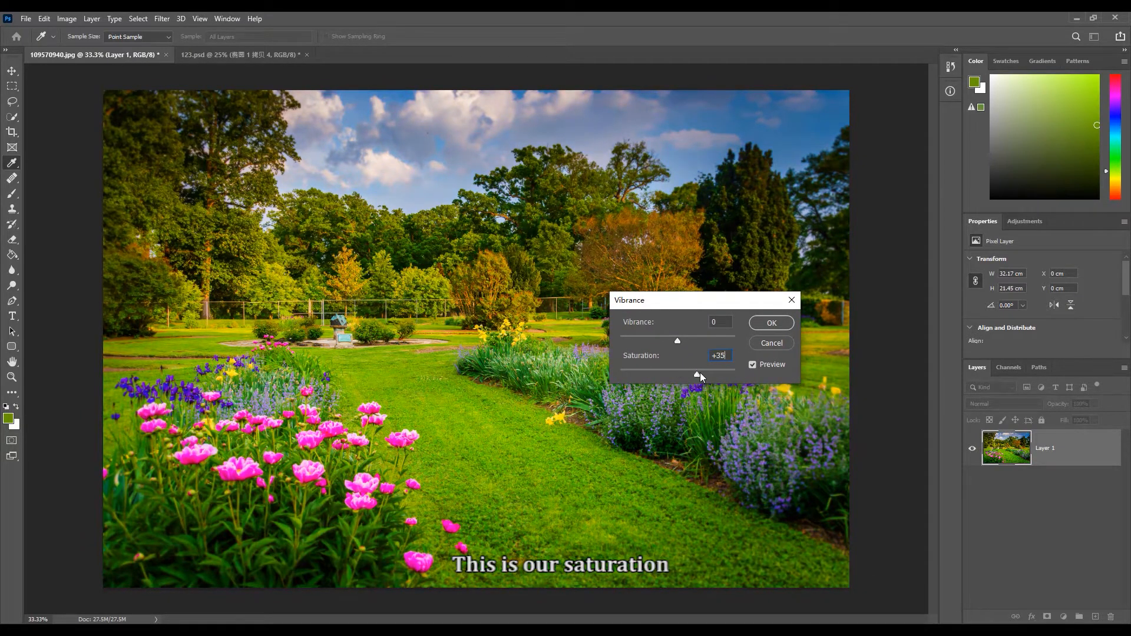
left_click(772, 341)
key("v")
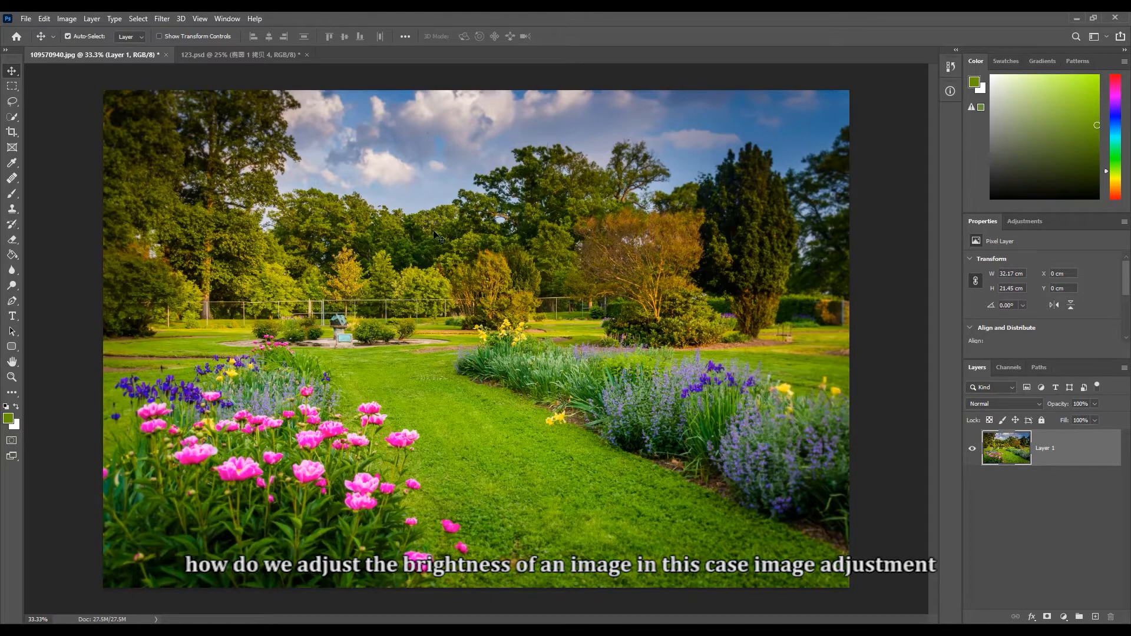
- Open the Brightness/Contrast adjustment for the garden photo, try Brightness at 64, and return it to 0
left_click(69, 20)
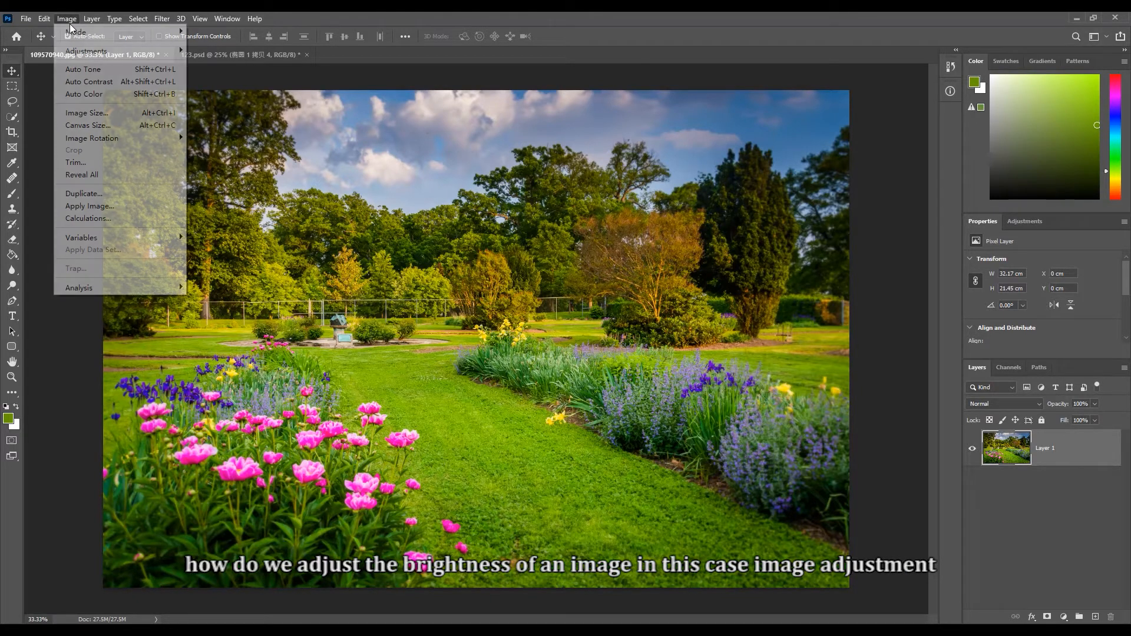
mouse_move(81, 49)
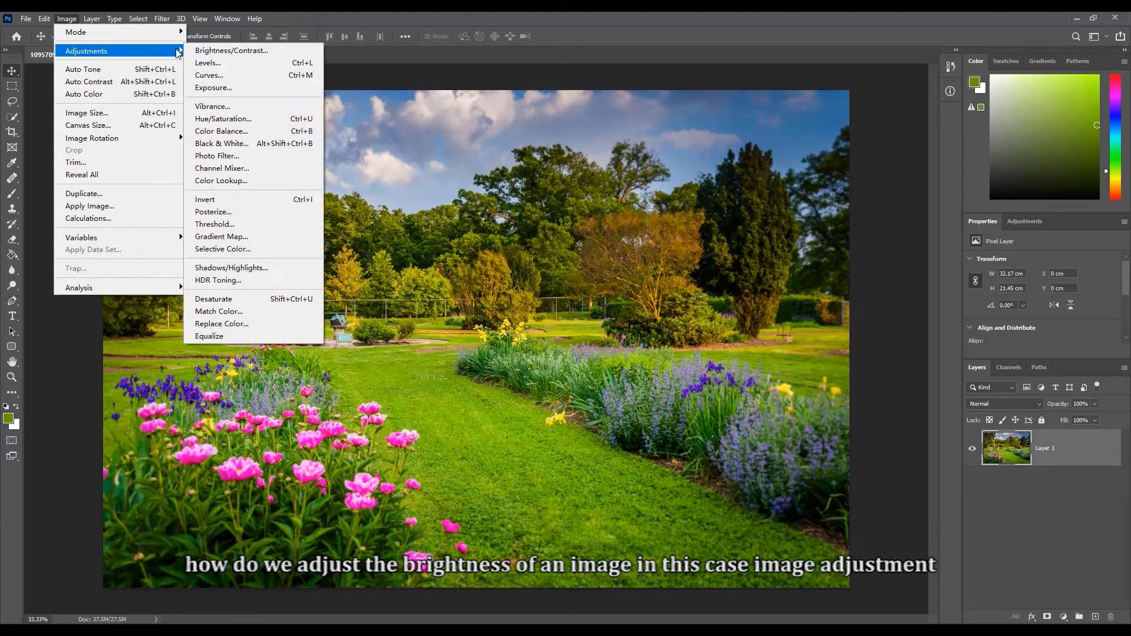
left_click(212, 52)
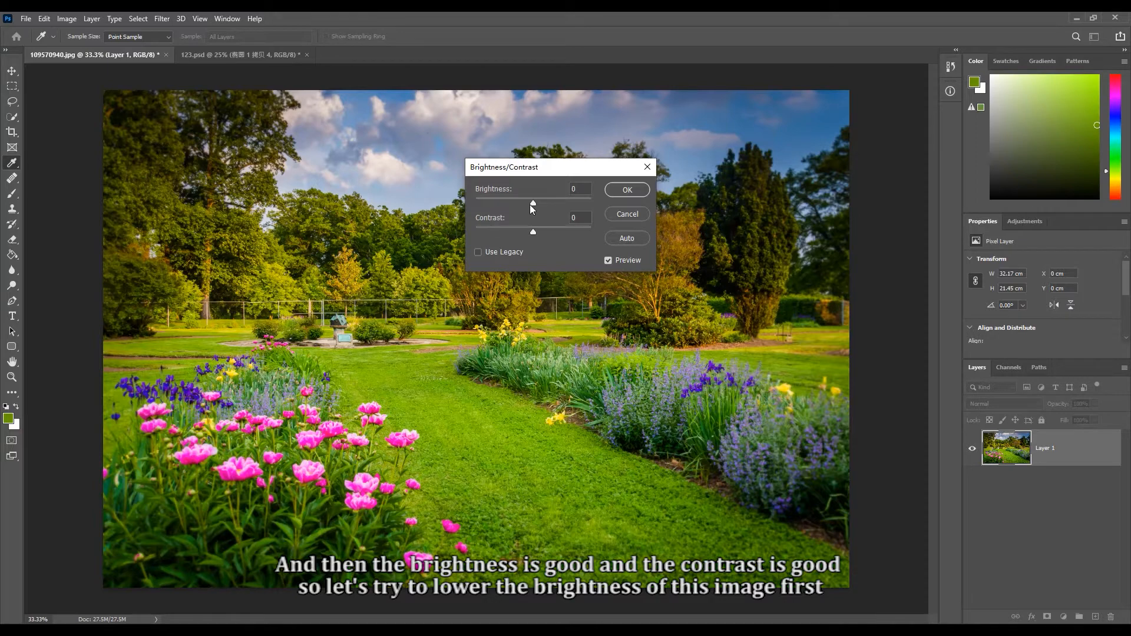
left_click_drag(532, 201, 562, 204)
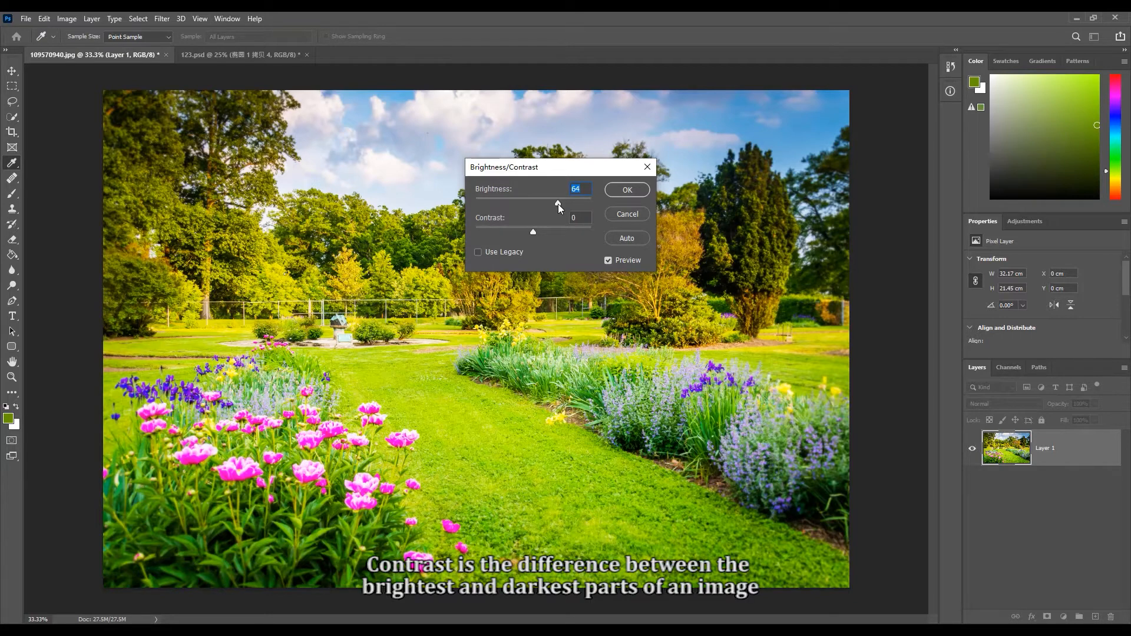
left_click_drag(558, 204, 533, 203)
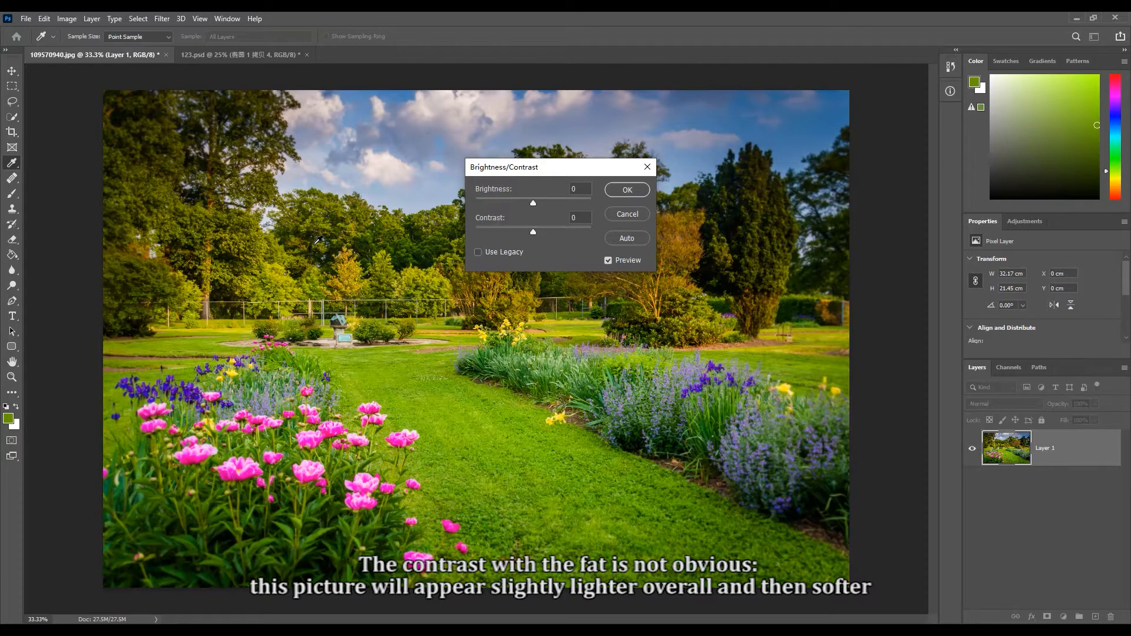
- Try Contrast at -50 and at 100 on the garden photo, then close the adjustment without applying it
left_click_drag(532, 231, 495, 233)
key("Tab")
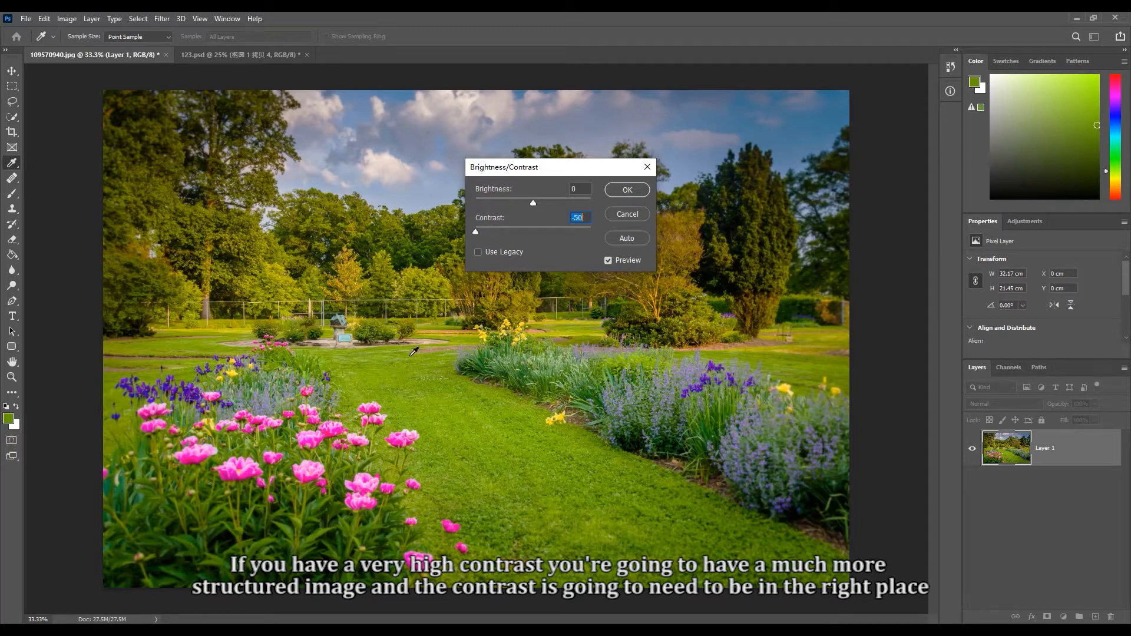
left_click_drag(478, 235, 602, 234)
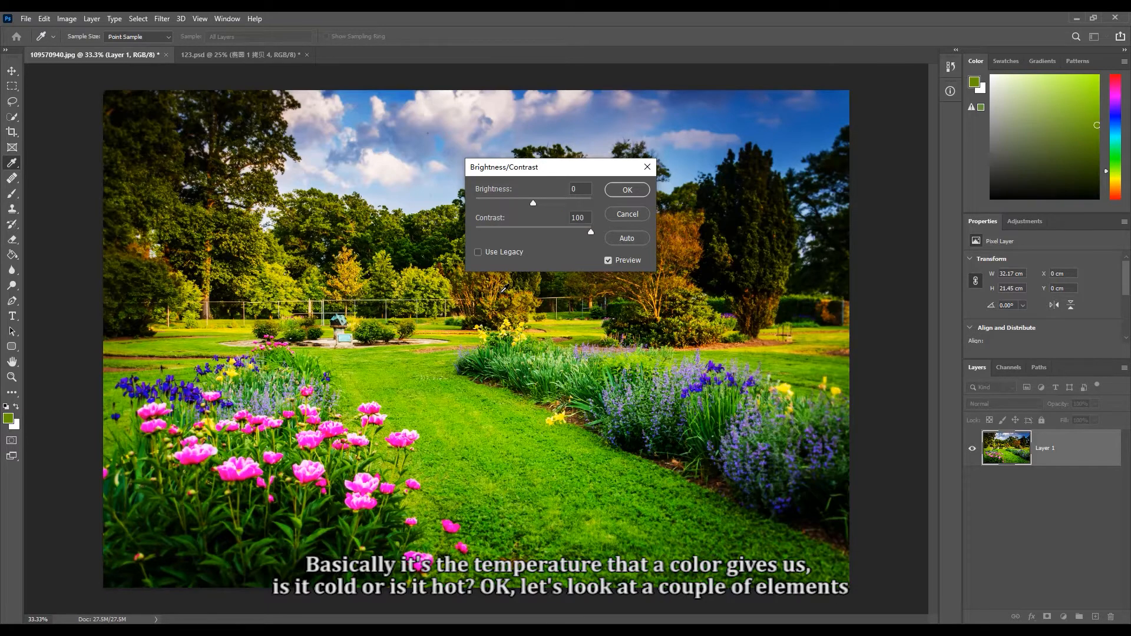
left_click(648, 167)
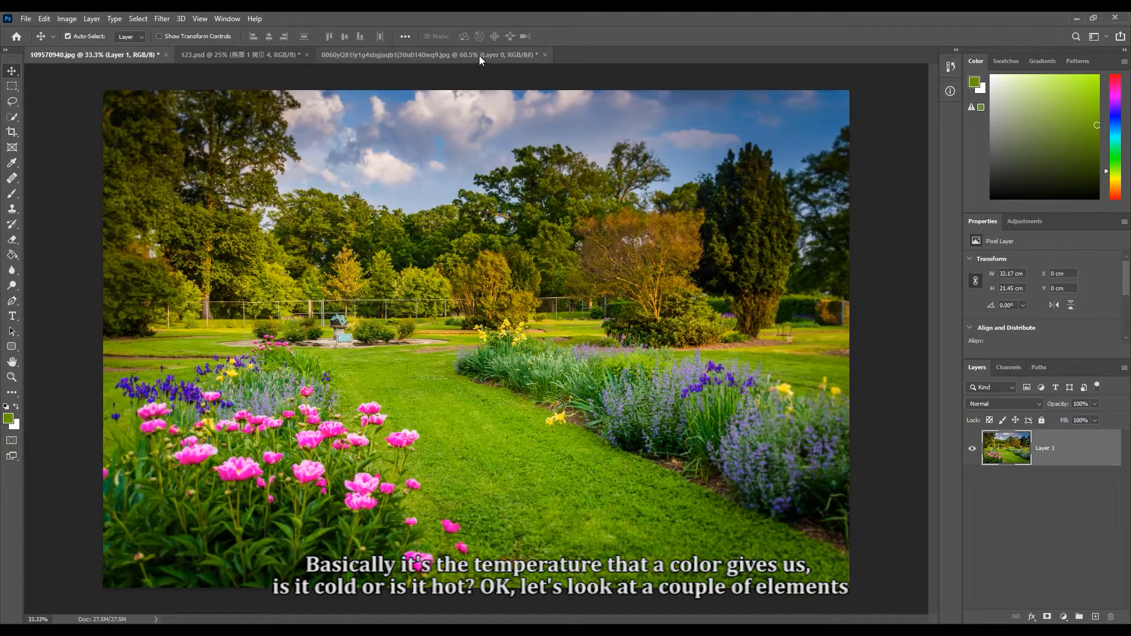
- Compare the color temperature of the Frozen poster, the snow photo with cranes, the campfire, the desert camels and the coastal rocks photo
left_click(479, 55)
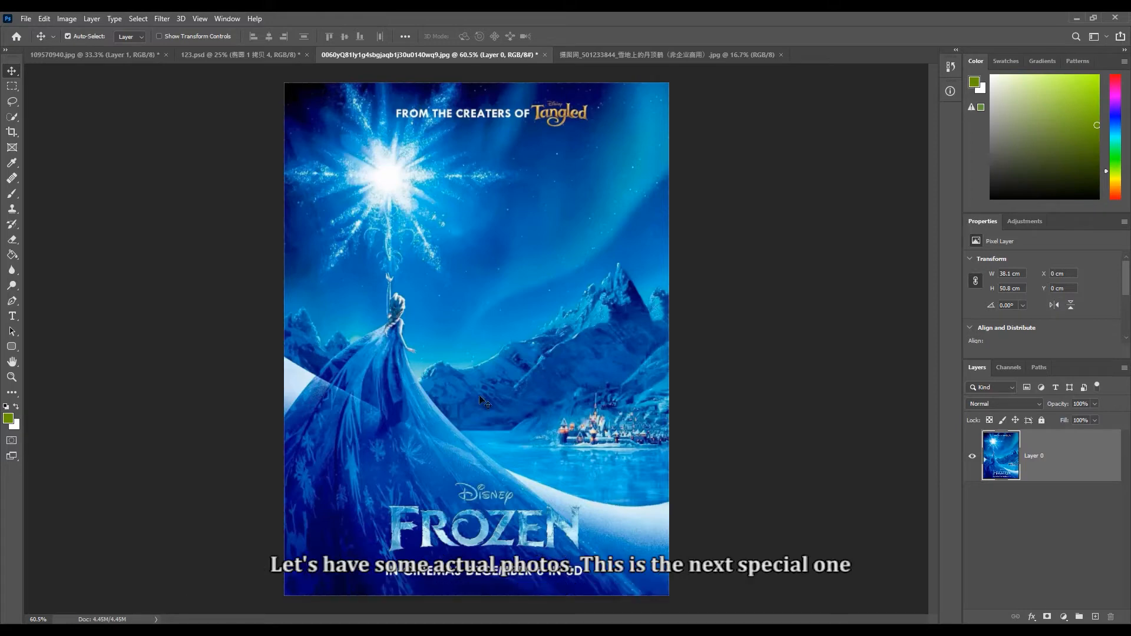
left_click(648, 59)
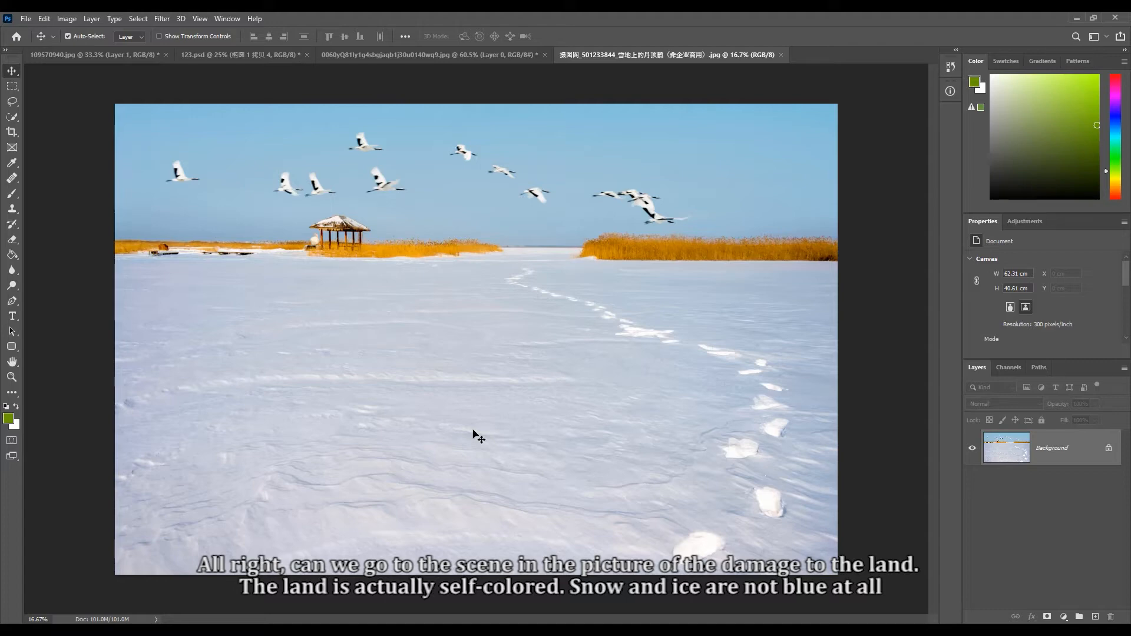
left_click(412, 62)
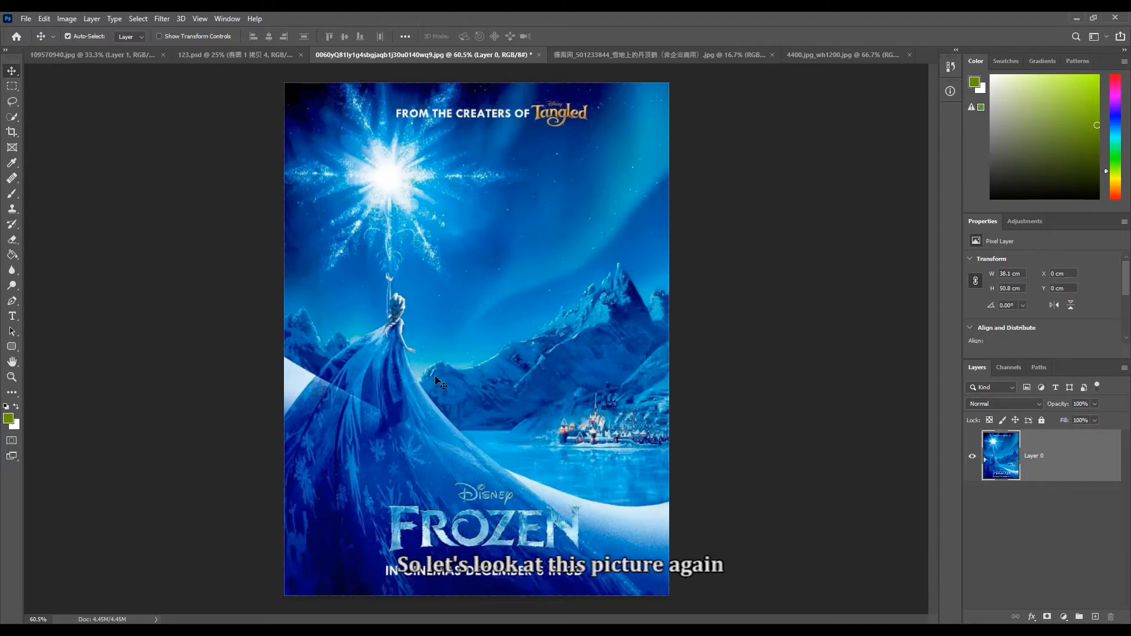
left_click(800, 55)
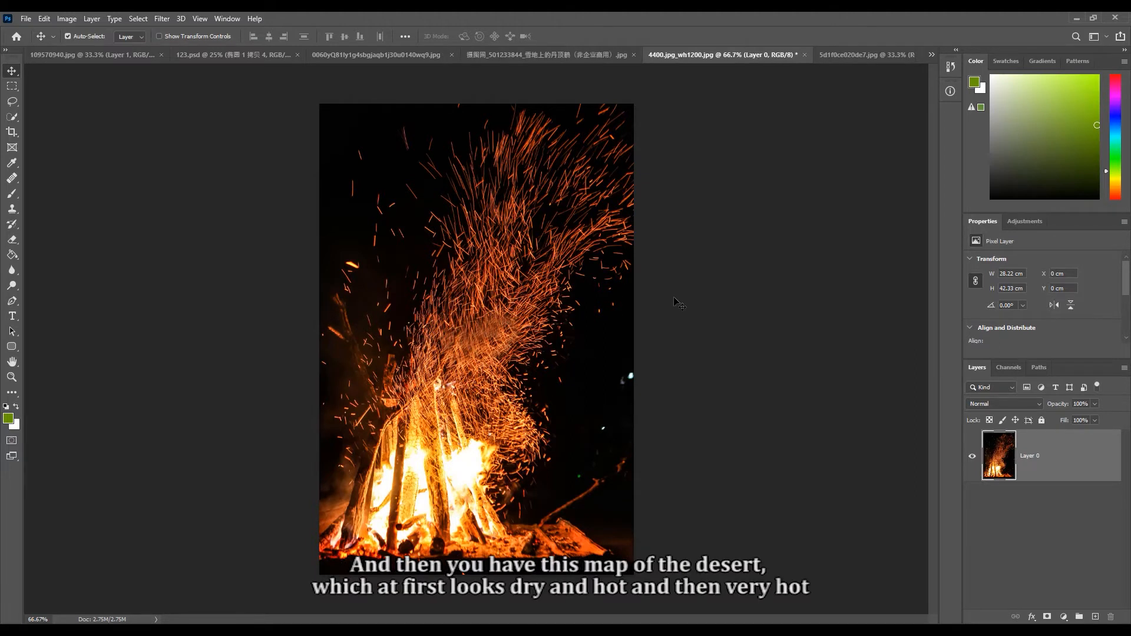
left_click(867, 54)
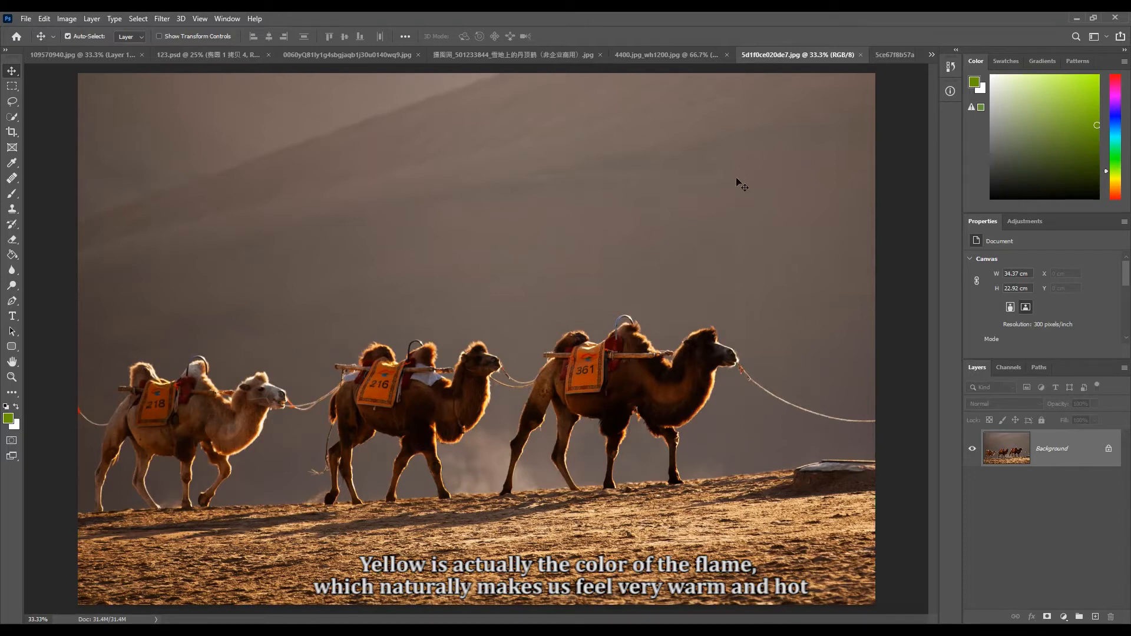
left_click(898, 59)
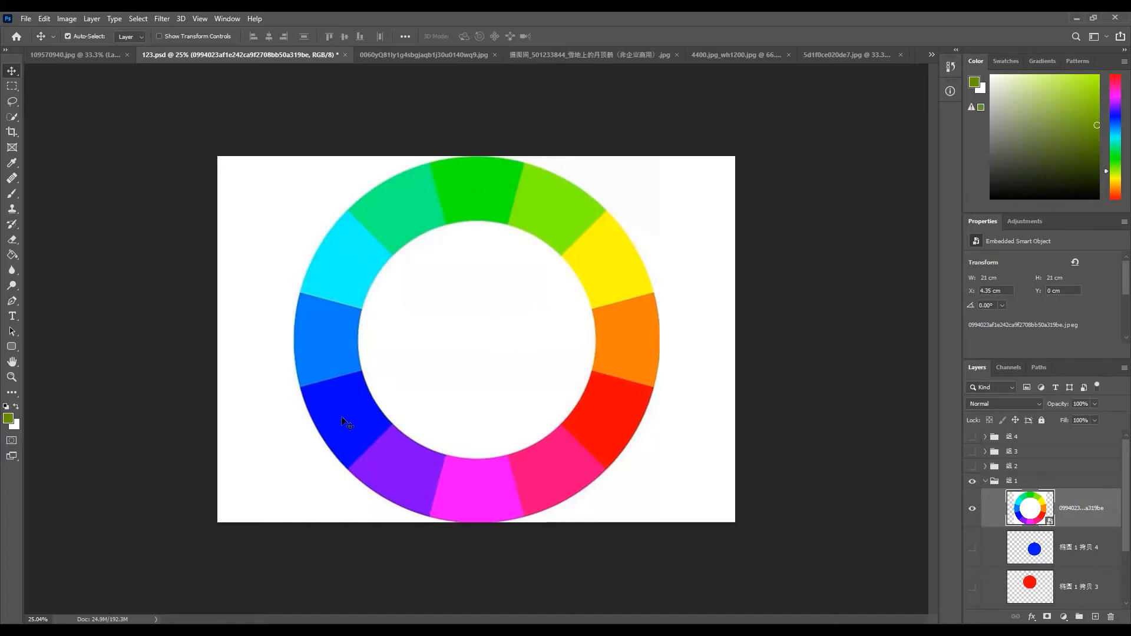
- Rotate the color wheel in 123.psd by -58.92° with Free Transform so that yellow sits at its top
key("ctrl+t")
left_click_drag(690, 248, 507, 176)
key("Return")
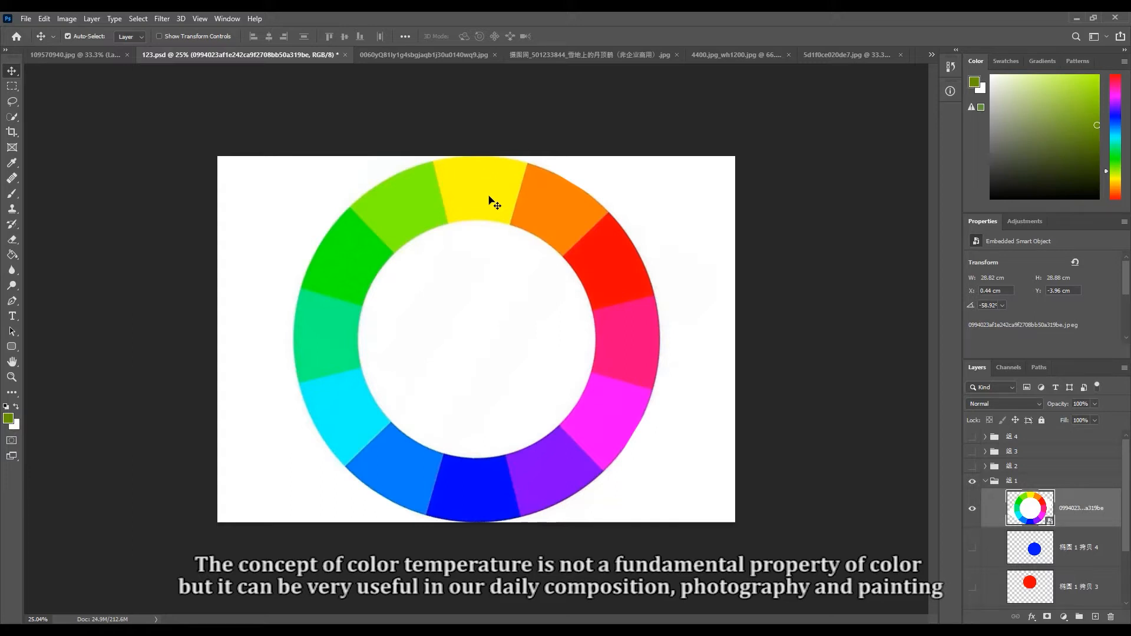
- View the coastal rocks photo 5ce67f8b57a1d.jpg as an example of warm and cool color contrast
left_click(932, 54)
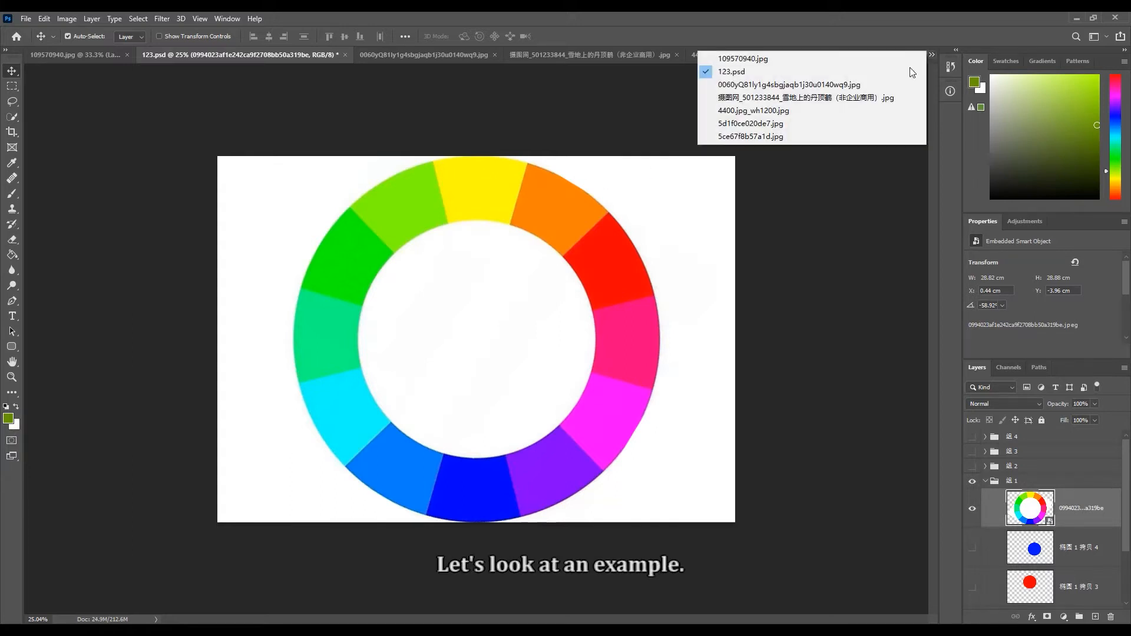
left_click(823, 140)
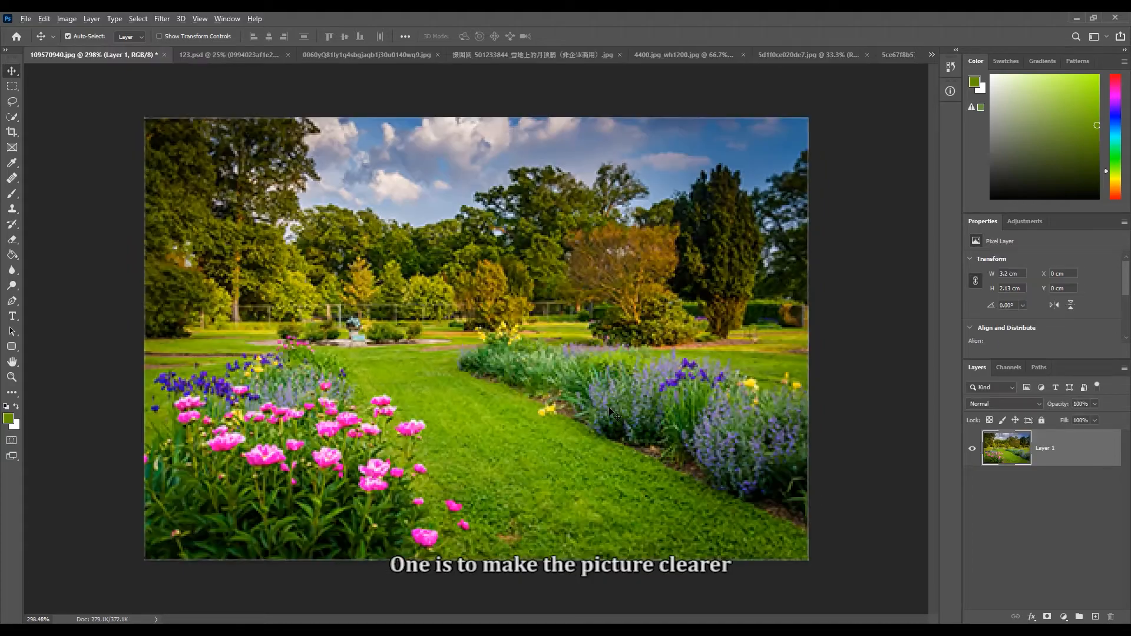
- Examine the pixels of the downsized garden photo 109570940.jpg at close range around the flower border, then view the whole picture
scroll(613, 409, "up", 5)
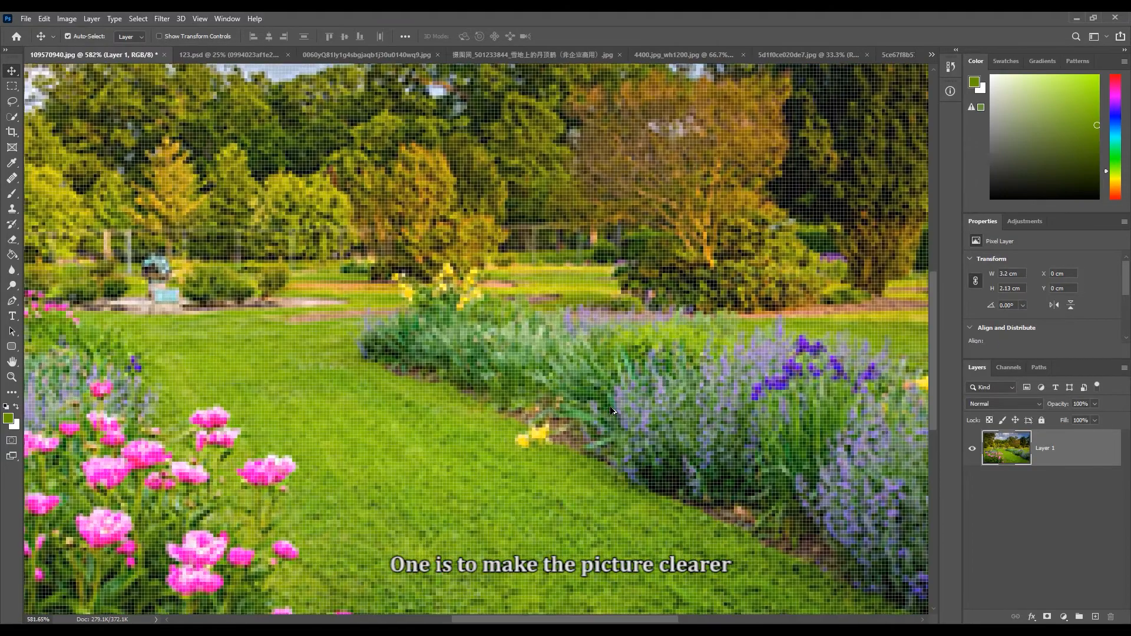
scroll(613, 408, "up", 3)
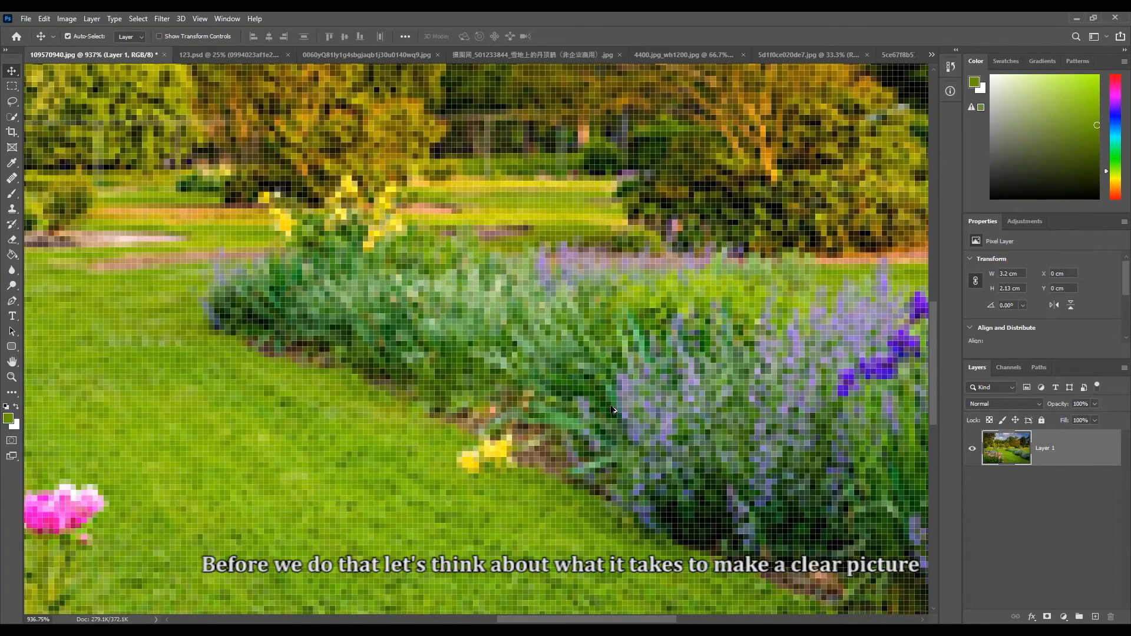
scroll(613, 408, "up", 2)
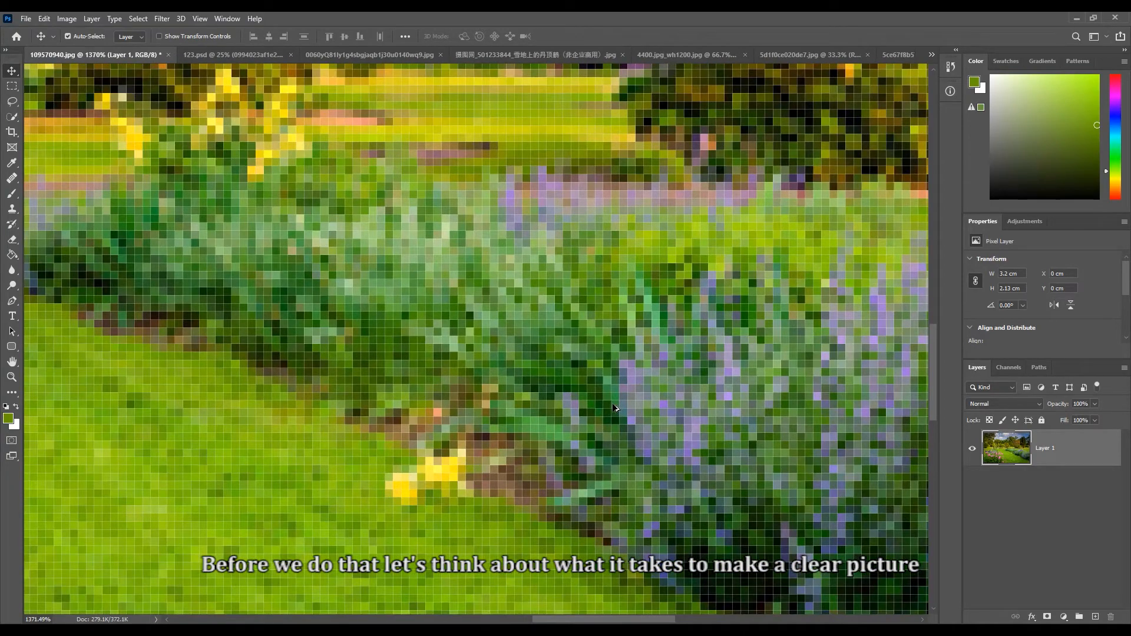
scroll(615, 407, "up", 1)
scroll(616, 406, "down", 10)
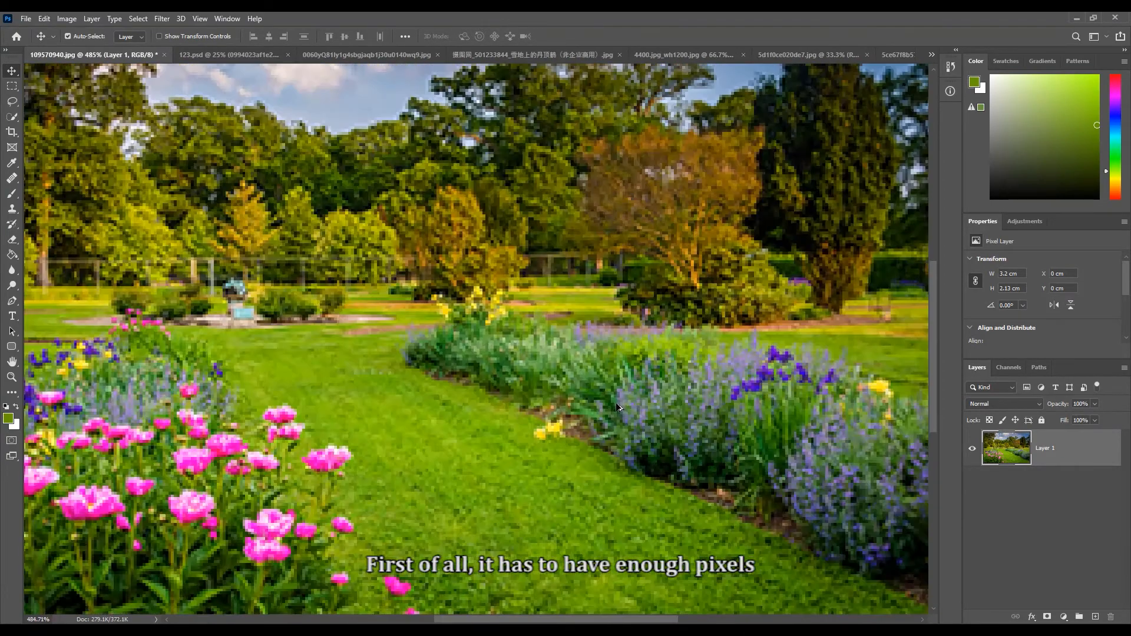
scroll(618, 406, "down", 1)
scroll(618, 406, "up", 2)
scroll(618, 406, "down", 1)
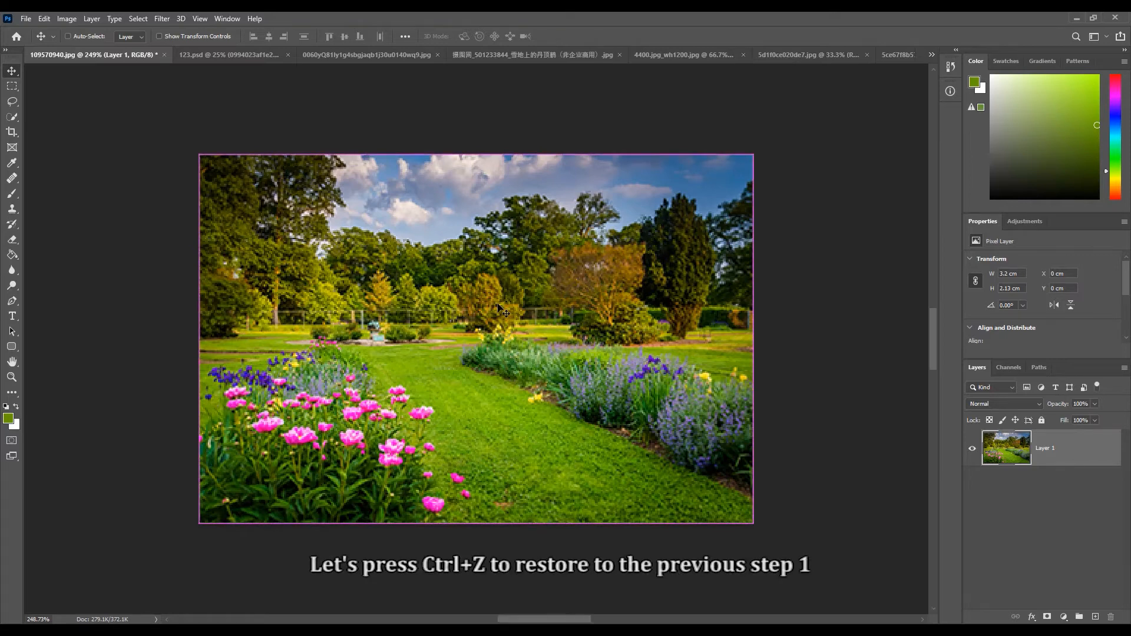
- Undo the size reduction of the garden photo and bring the whole image back into view
key("ctrl+z")
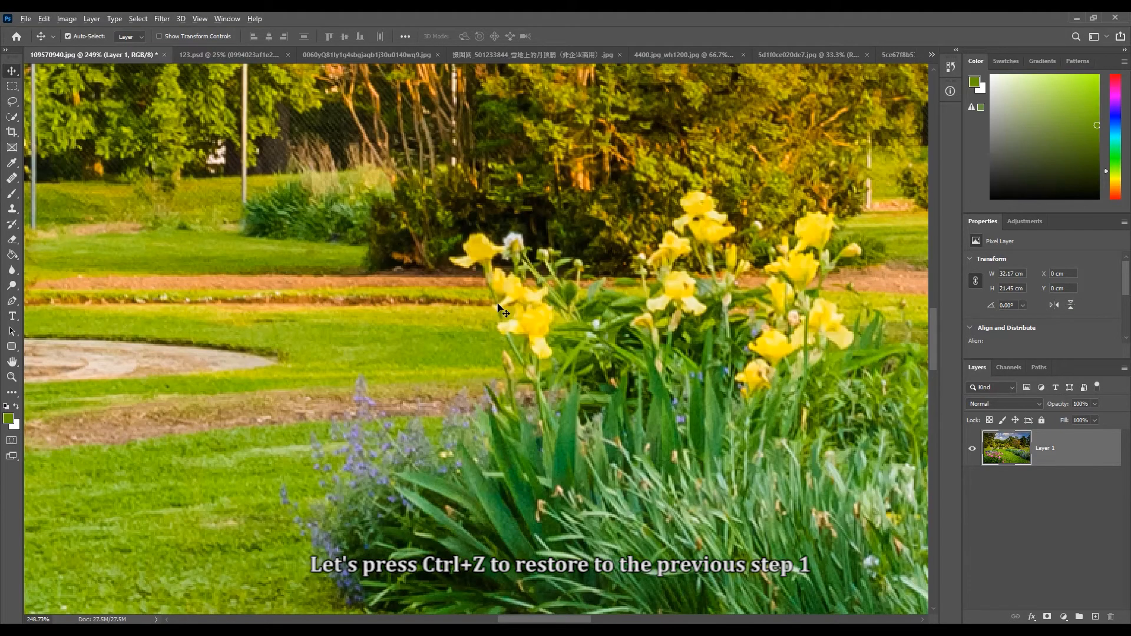
scroll(502, 310, "down", 12)
scroll(503, 319, "down", 10)
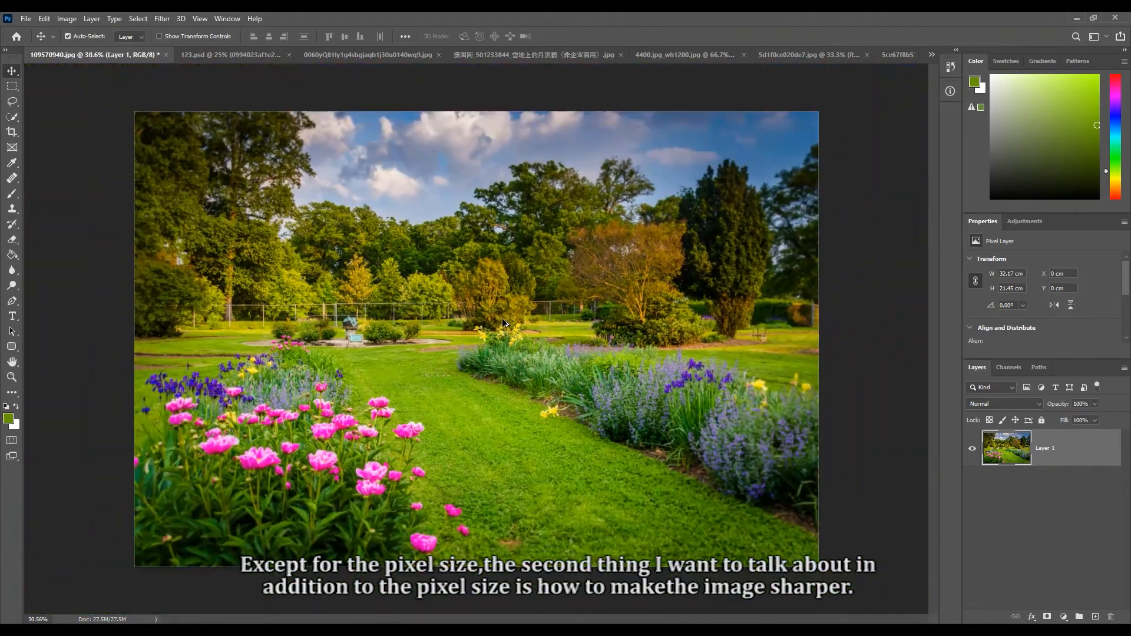
scroll(504, 323, "up", 1)
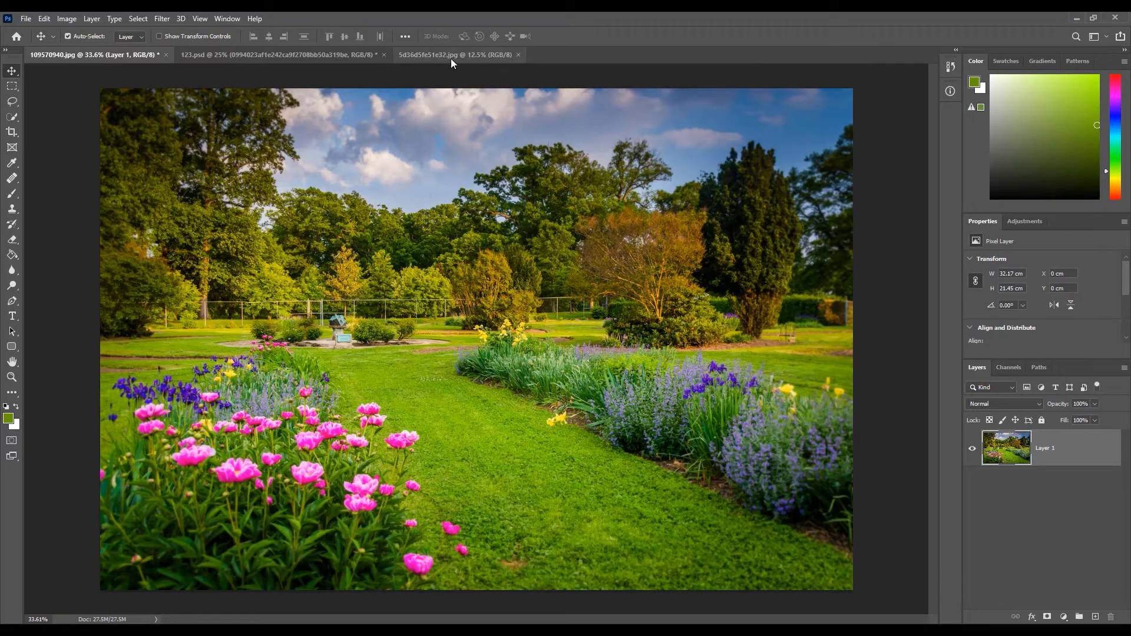
- Compare the dark night photo 5d36d5fe51e32.jpg with the bright beach photo 5d1075a155aa5.jpeg
left_click(451, 58)
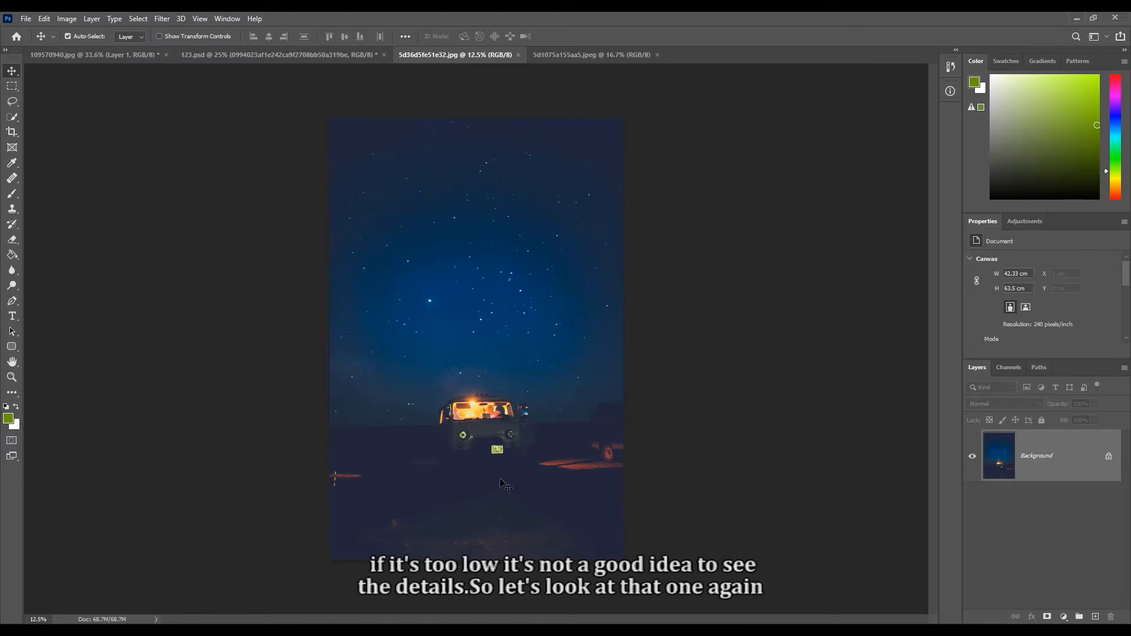
left_click(589, 61)
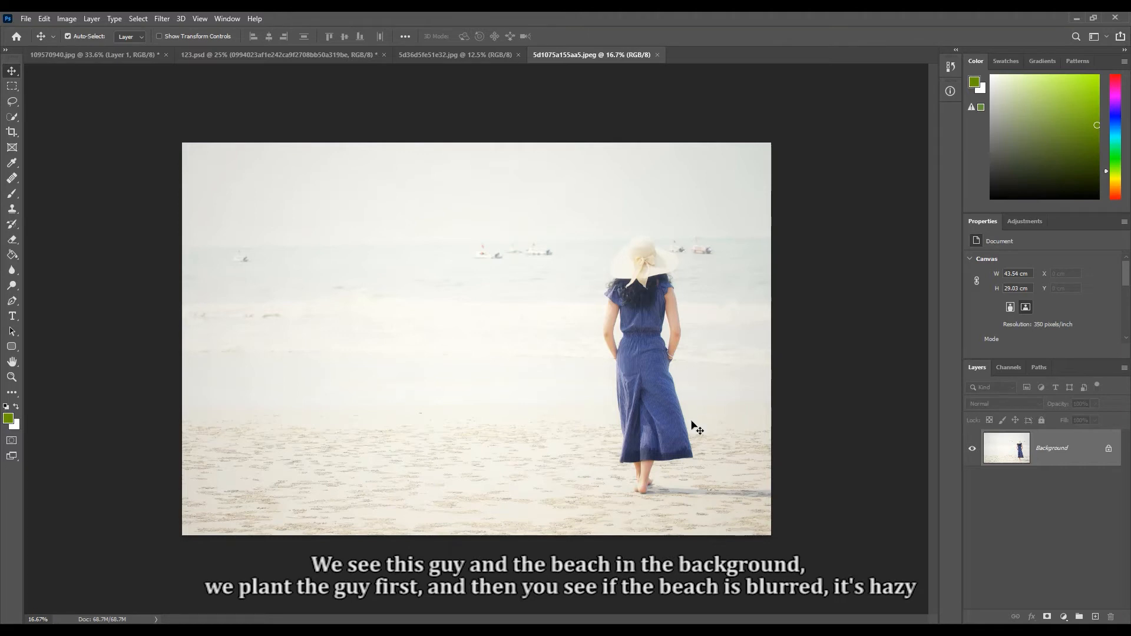
- Crop the beach photo to leave out the woman in the blue dress, undo the crop, and return to the Move tool
left_click(19, 136)
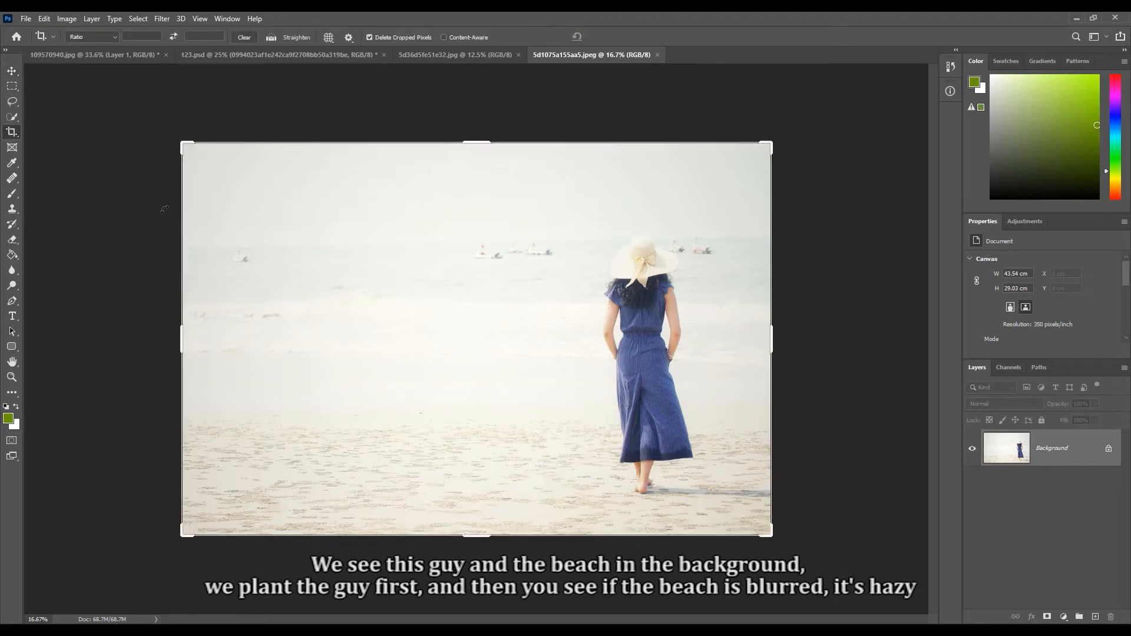
left_click_drag(771, 338, 675, 345)
key("Return")
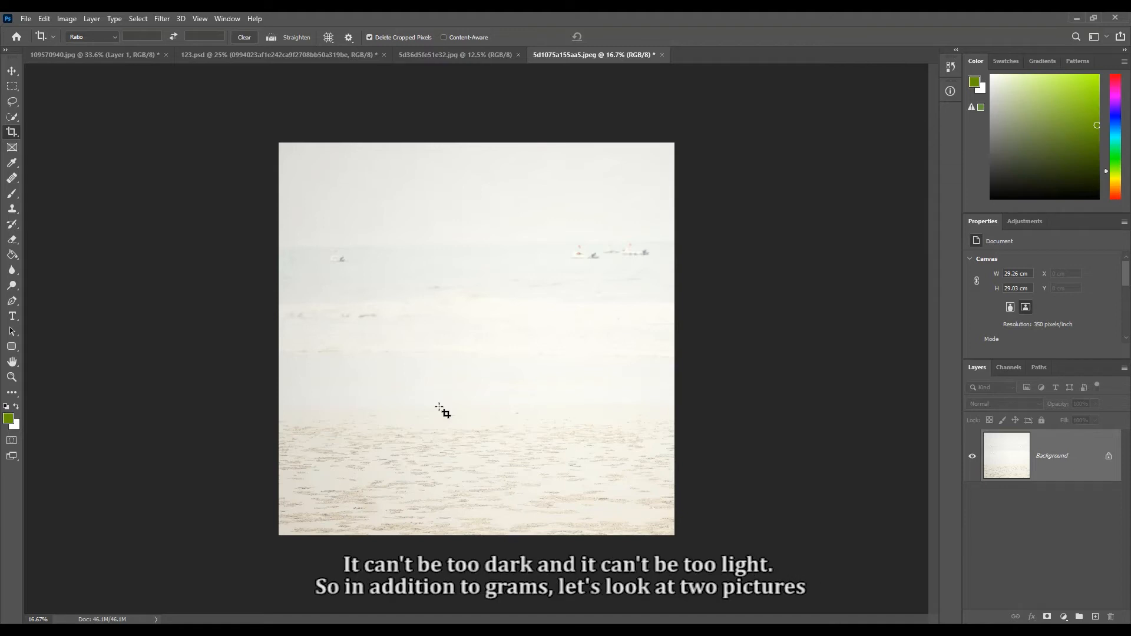
key("ctrl+z")
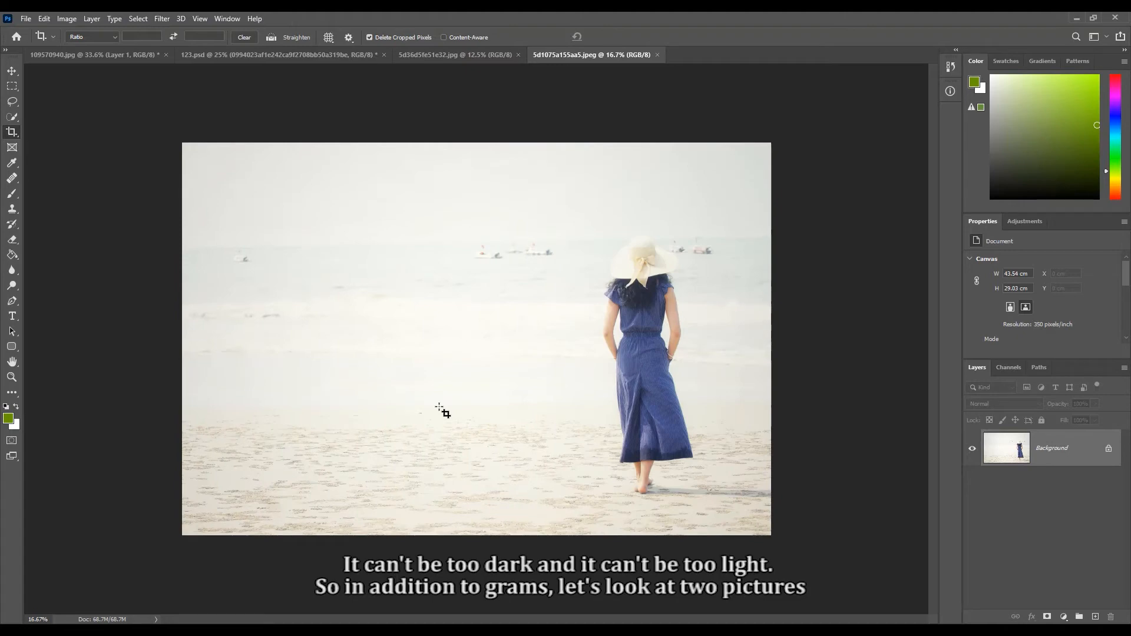
key("v")
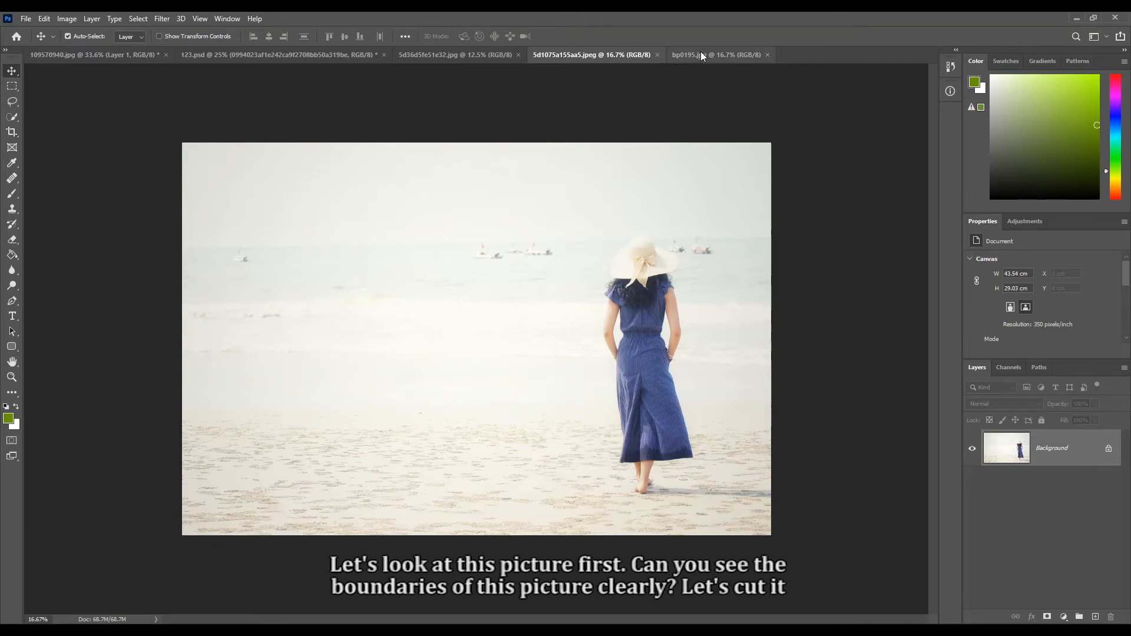
- In the wedding dress photo bp0195.jpg, crop away everything above the bow on the dress, then undo the crop
left_click(702, 55)
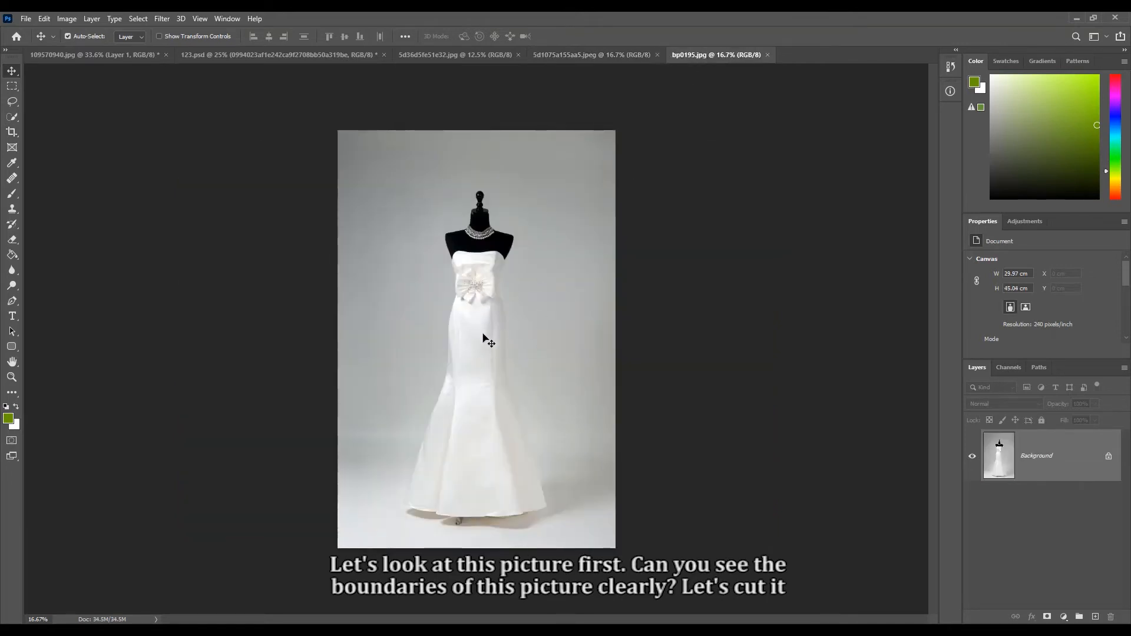
left_click(12, 132)
left_click_drag(482, 130, 485, 203)
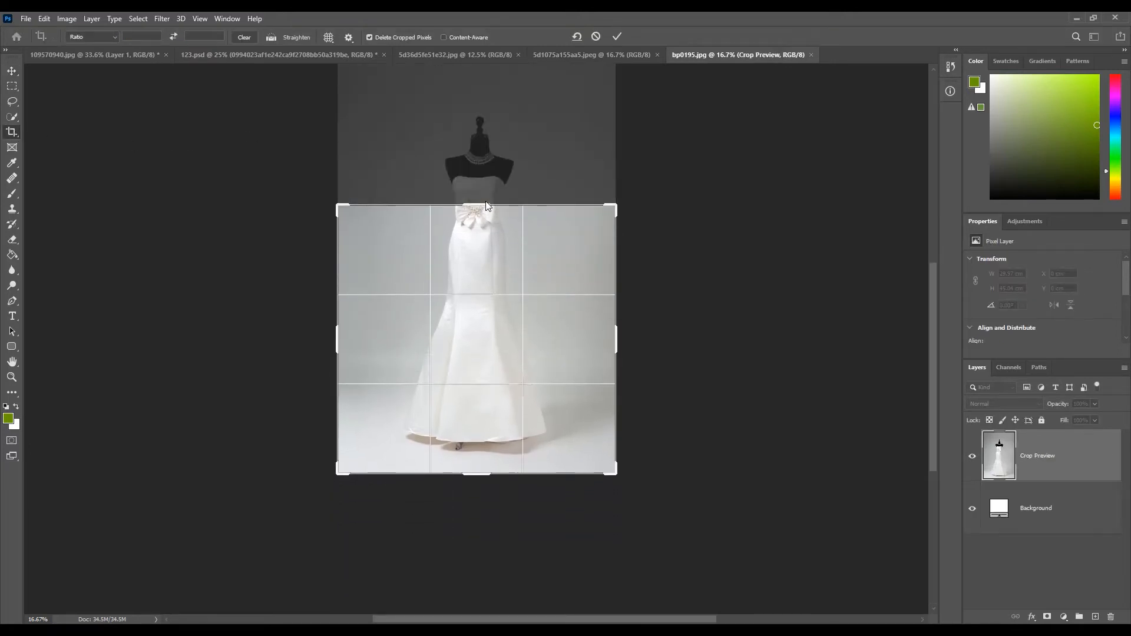
key("Return")
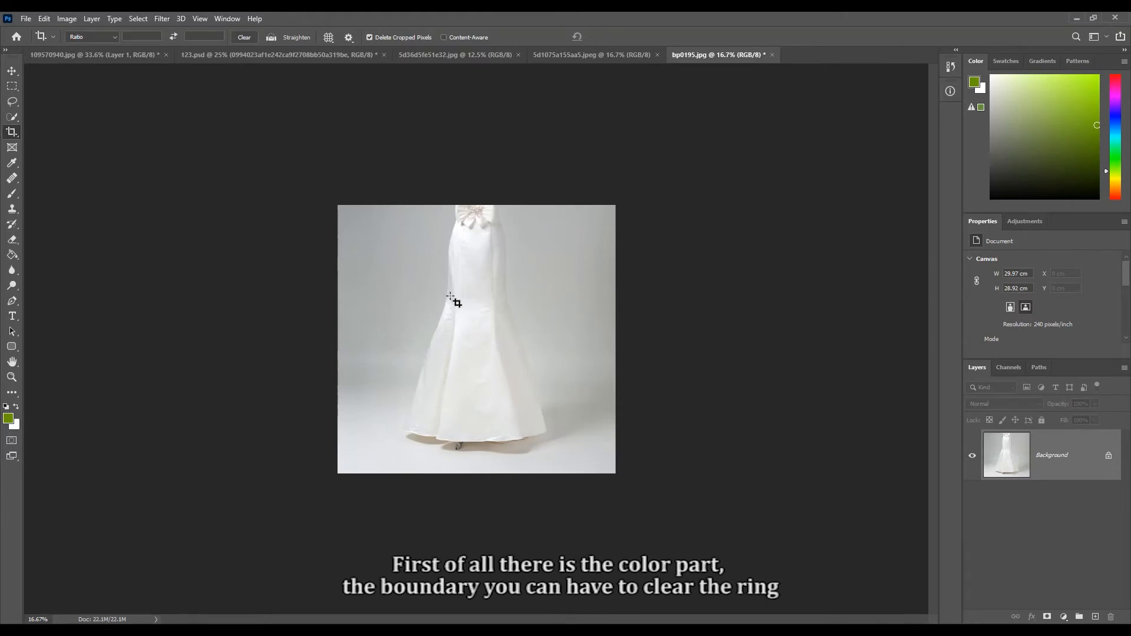
key("ctrl+z")
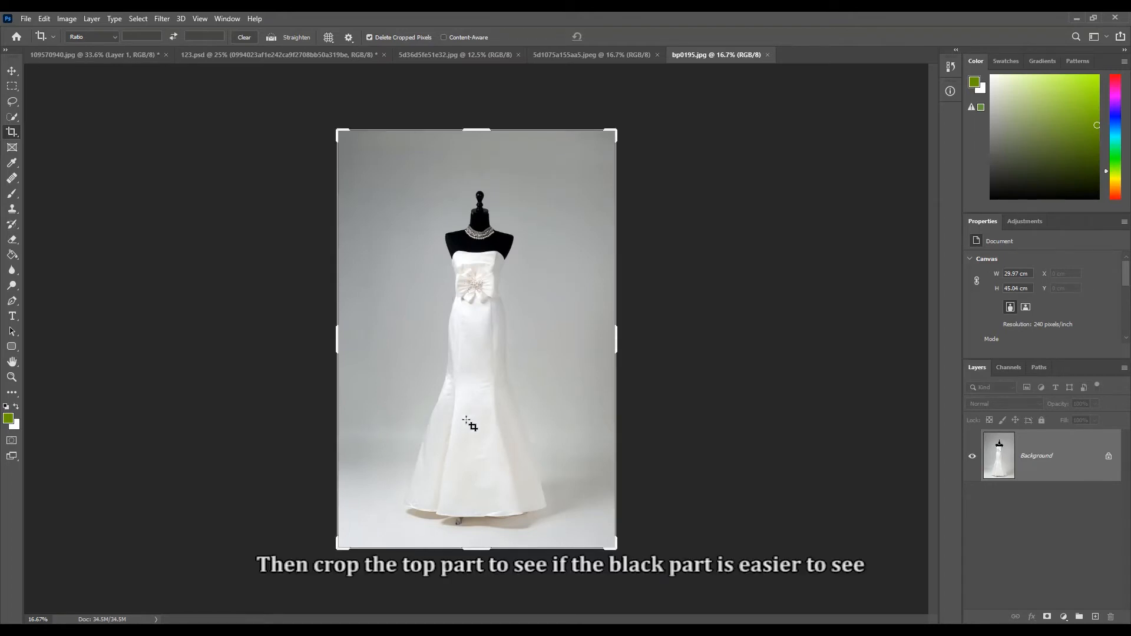
- Crop the wedding dress photo to its upper part with the black mannequin, undo the crop, and return to the Move tool
left_click_drag(476, 548, 485, 419)
key("Return")
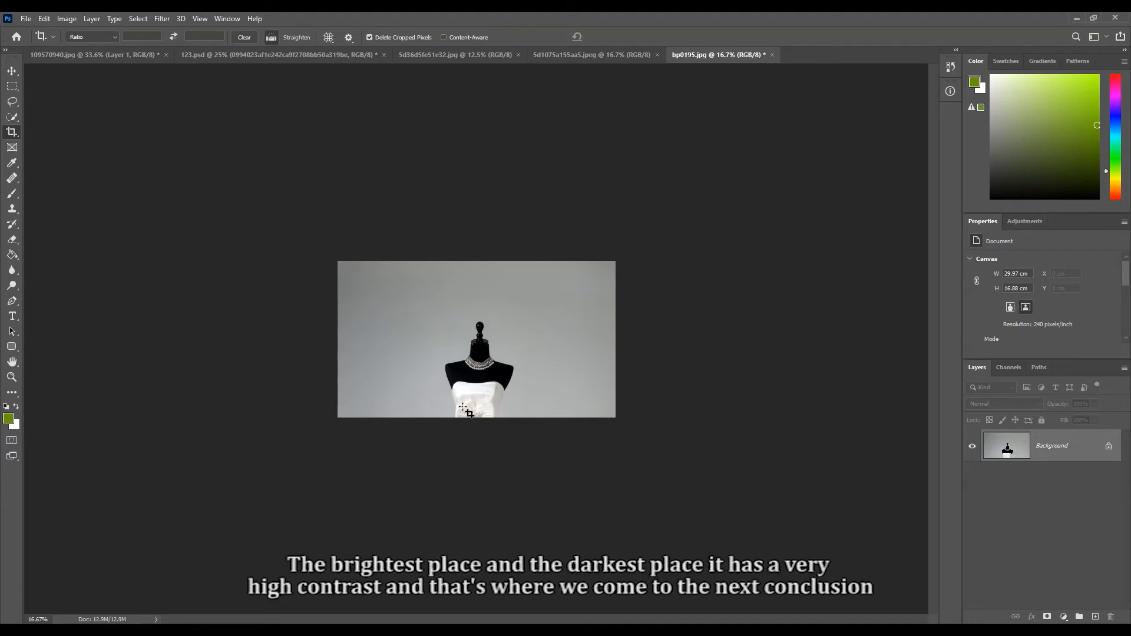
key("ctrl+z")
key("v")
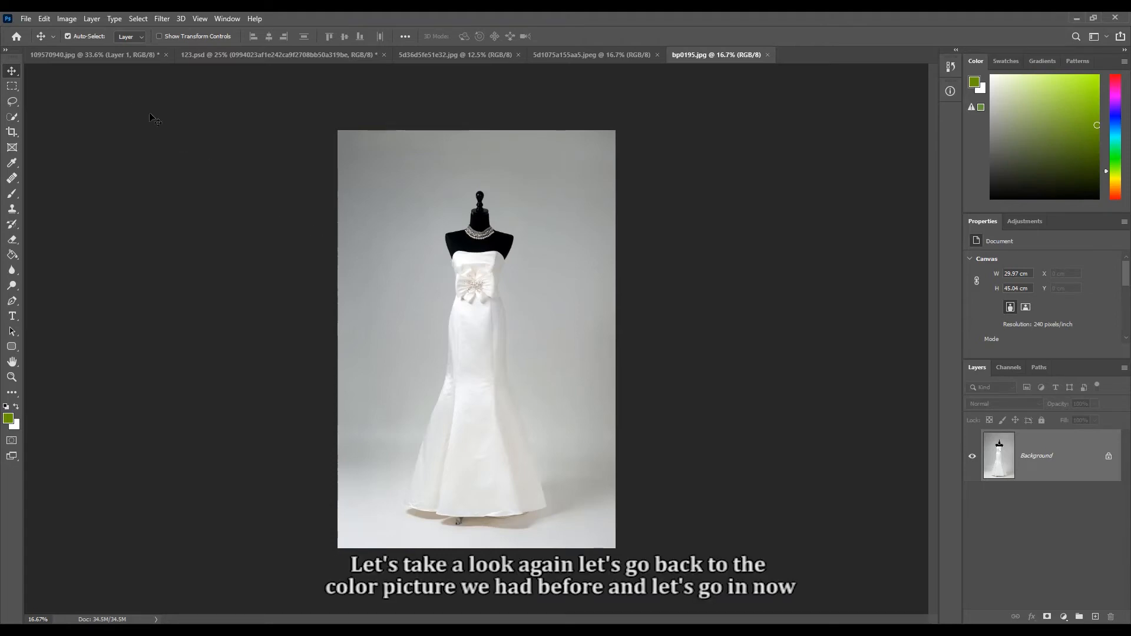
- Preview a vibrance of -100 and of +21 on the garden photo 109570940.jpg, then discard the adjustment
left_click(106, 56)
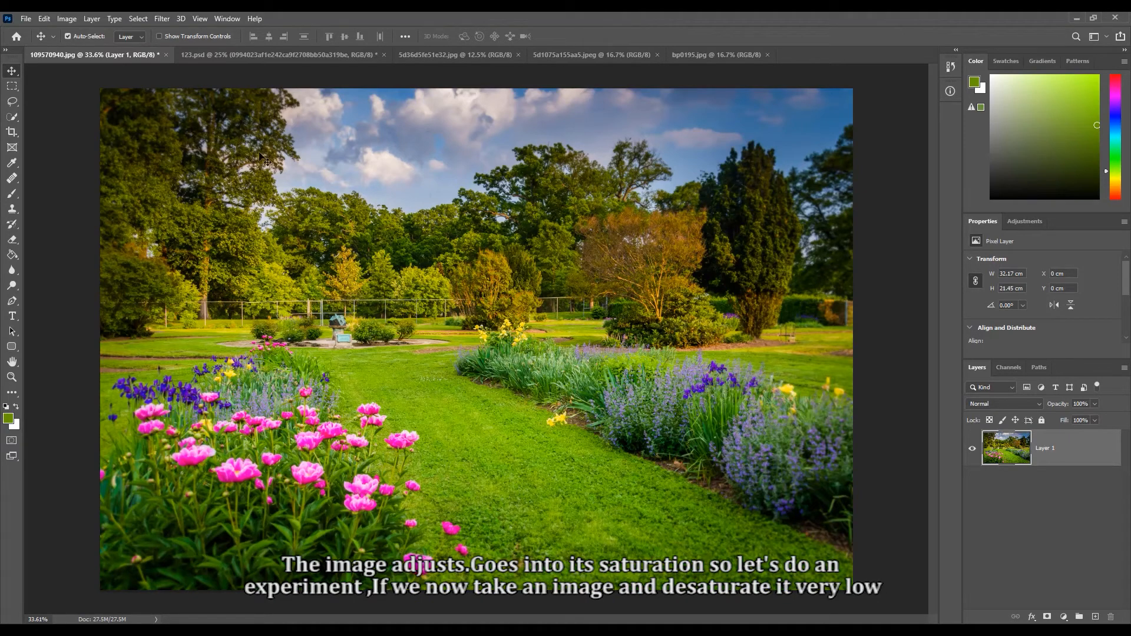
left_click(68, 19)
mouse_move(129, 54)
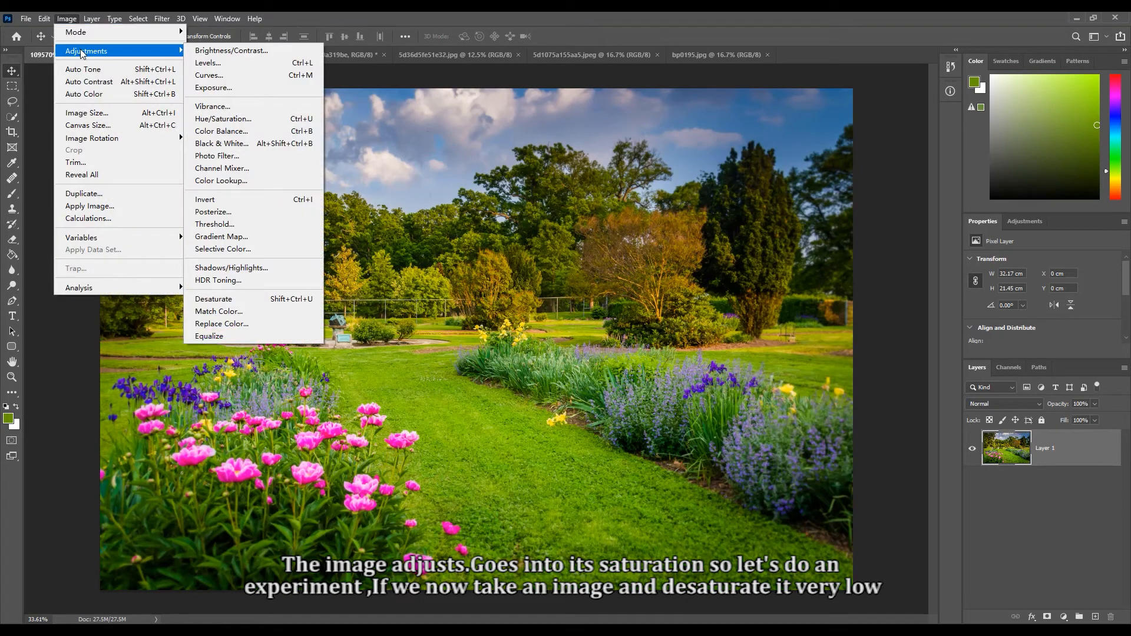
left_click(242, 106)
key("Tab")
left_click_drag(690, 299, 722, 141)
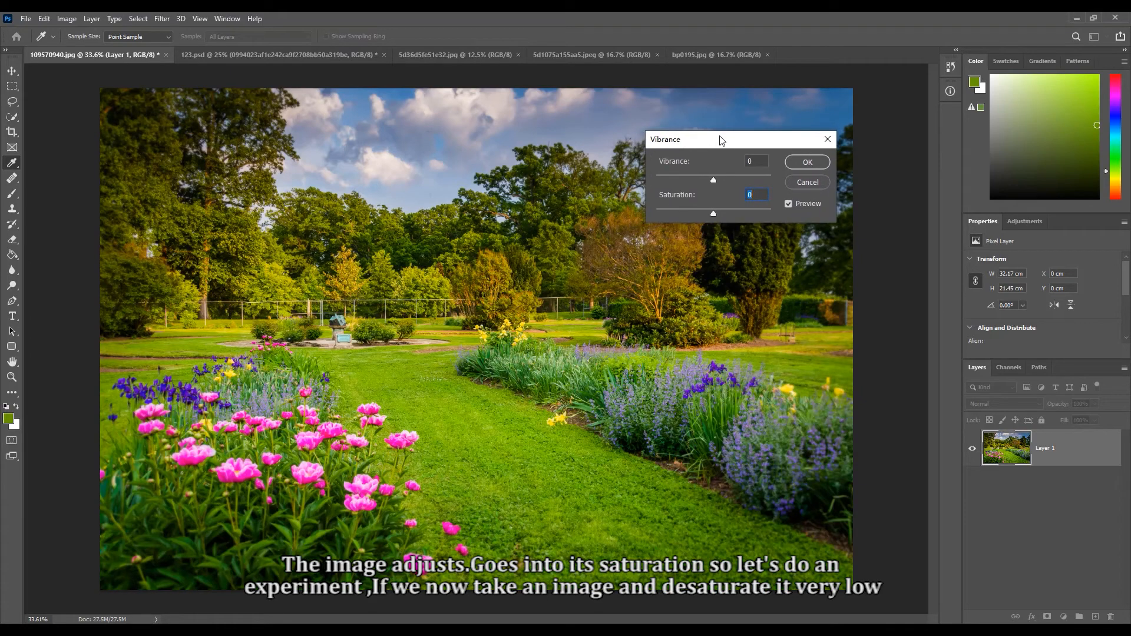
left_click_drag(713, 180, 645, 183)
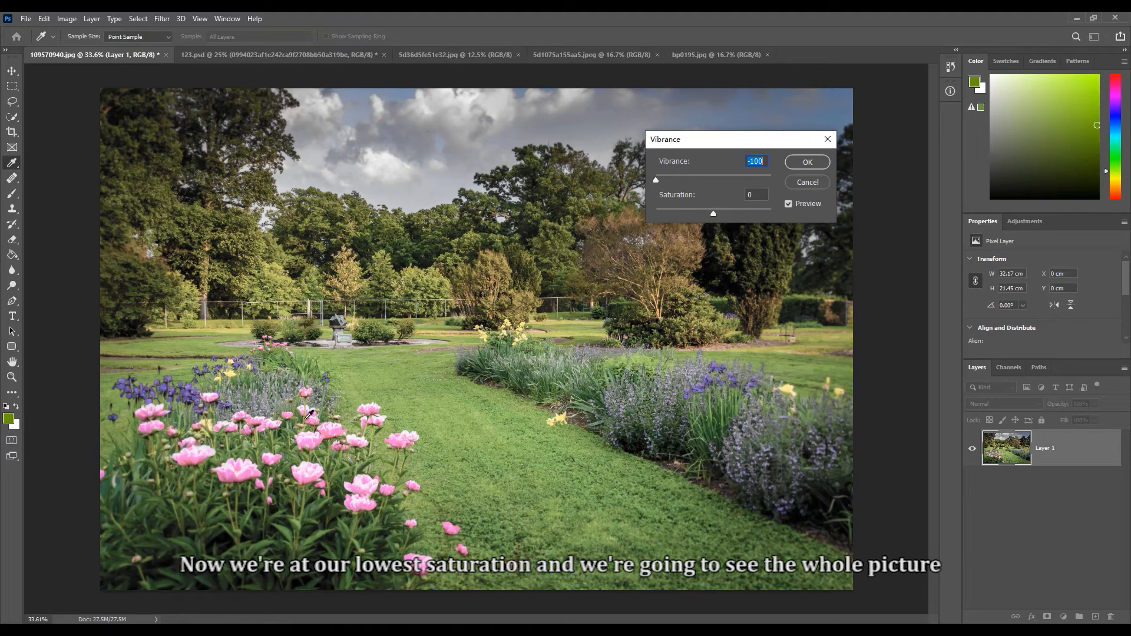
left_click(376, 403)
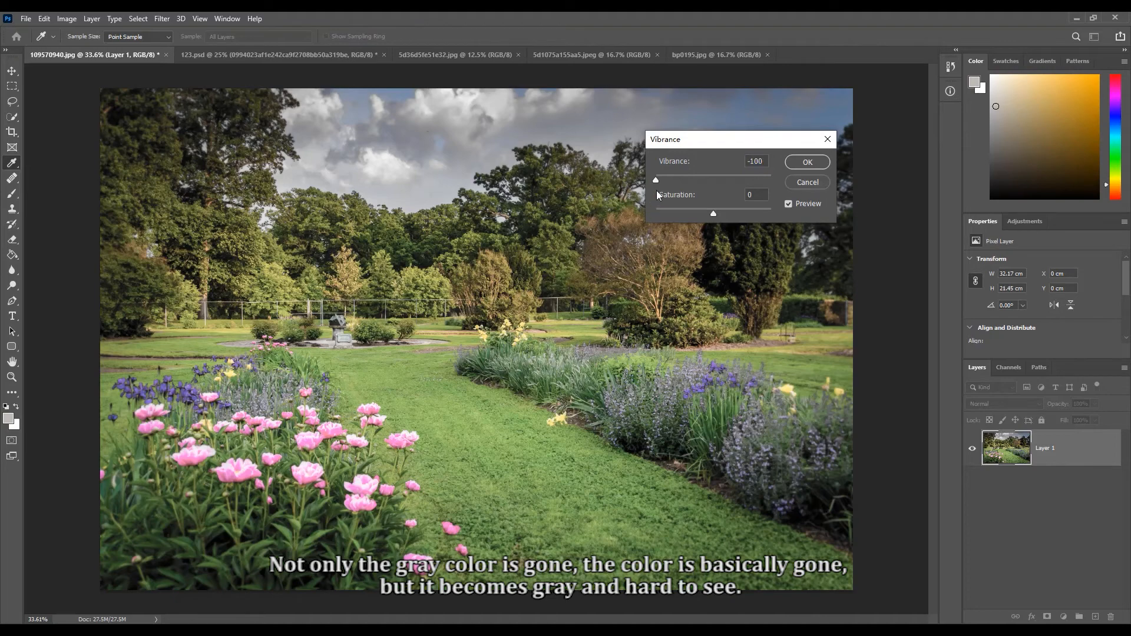
left_click_drag(656, 178, 725, 174)
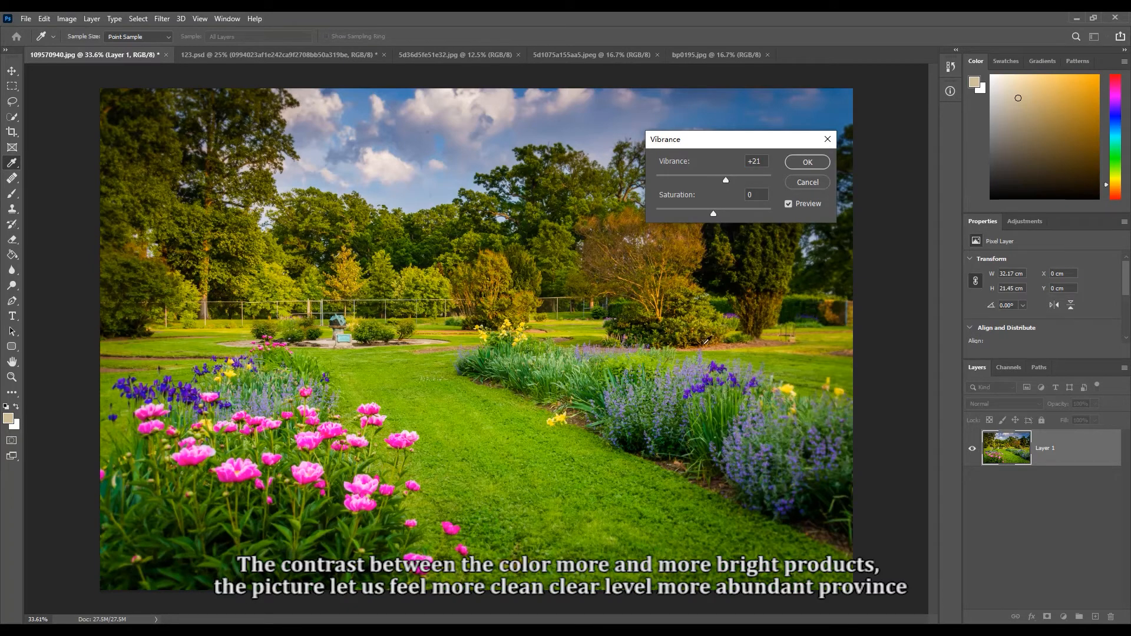
left_click(828, 140)
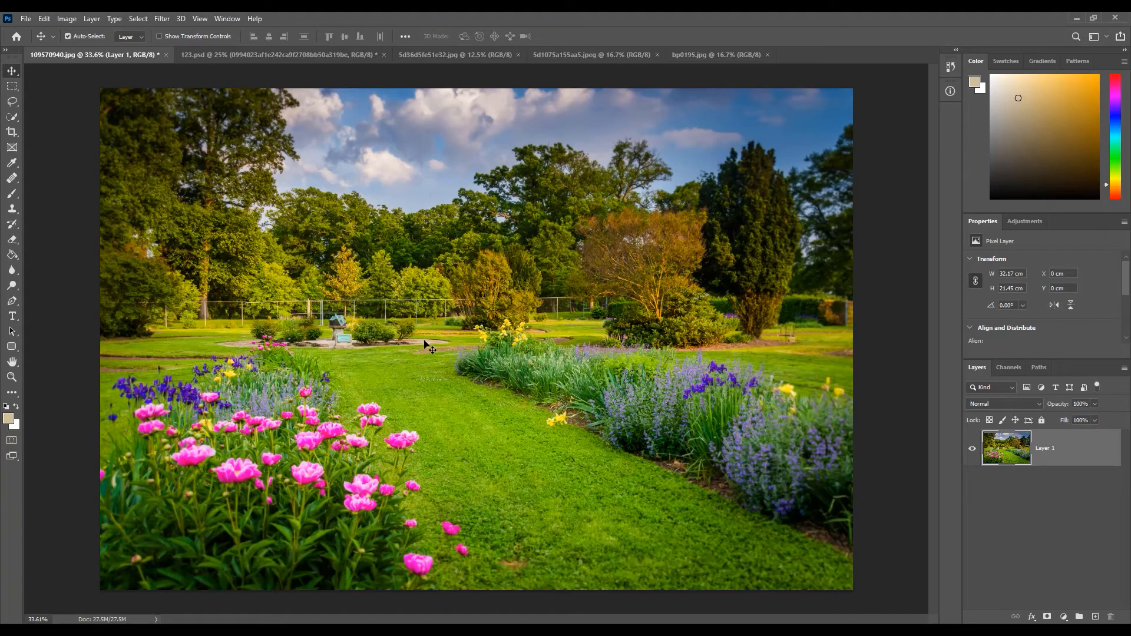
- Examine the pink peonies in the garden photo at close range, including the boundaries between petals, leaves and grass
scroll(353, 477, "up", 5)
scroll(356, 477, "up", 4)
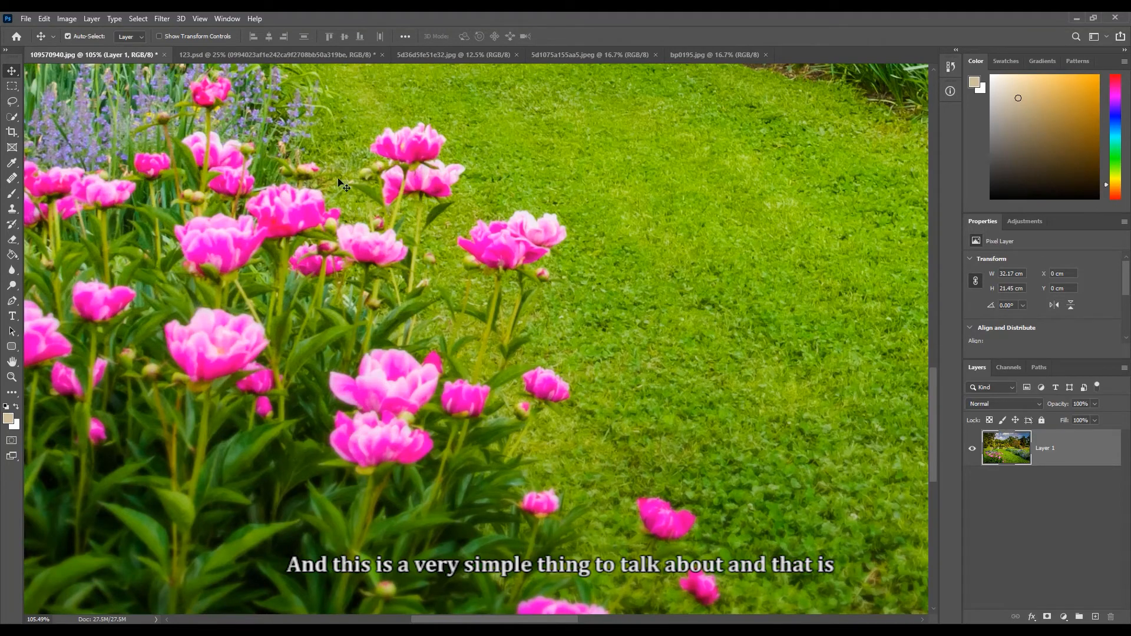
mouse_move(410, 171)
left_mouse_down()
mouse_move(405, 240)
mouse_move(429, 165)
left_mouse_up()
scroll(433, 186, "down", 3)
left_click_drag(422, 272, 427, 479)
left_click_drag(518, 330, 523, 286)
scroll(524, 287, "down", 3)
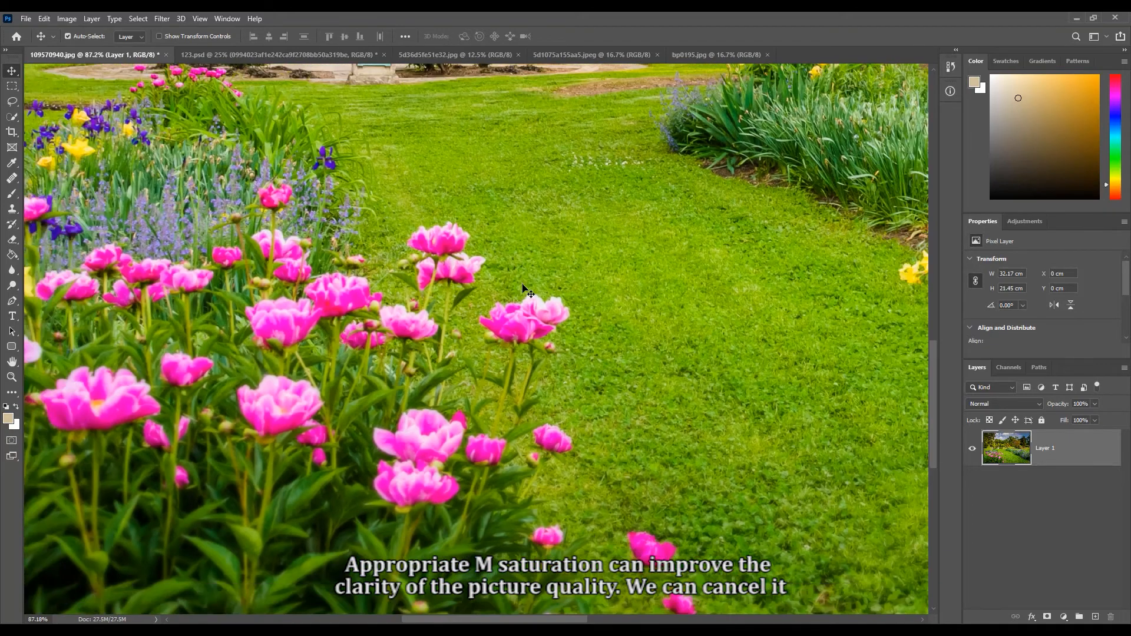
scroll(528, 291, "down", 1)
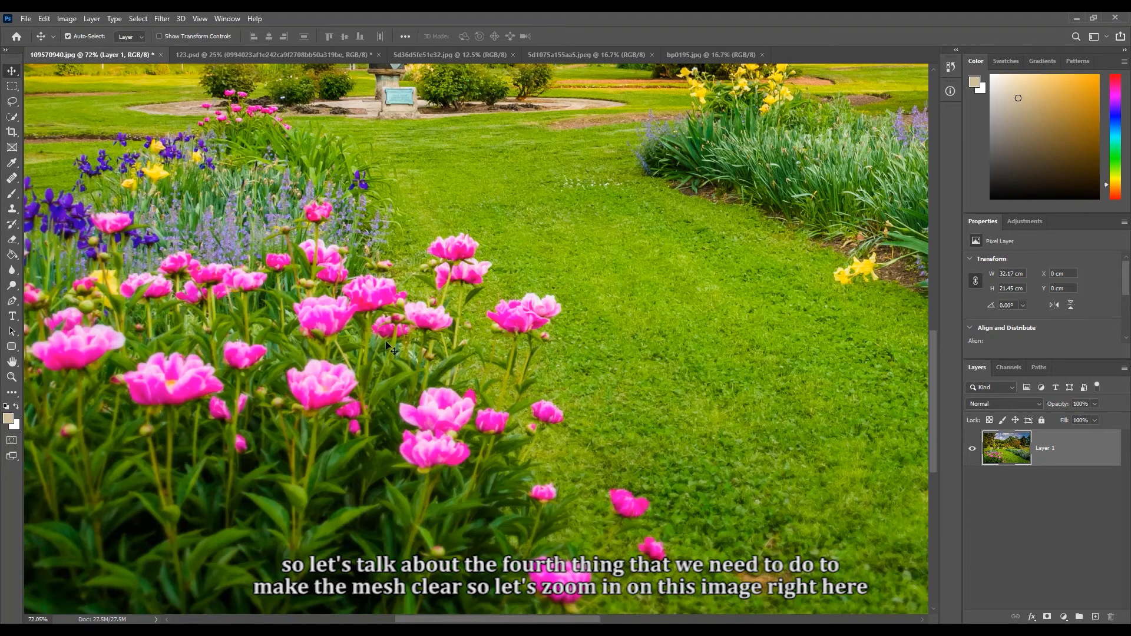
scroll(375, 361, "up", 5)
scroll(375, 361, "up", 3)
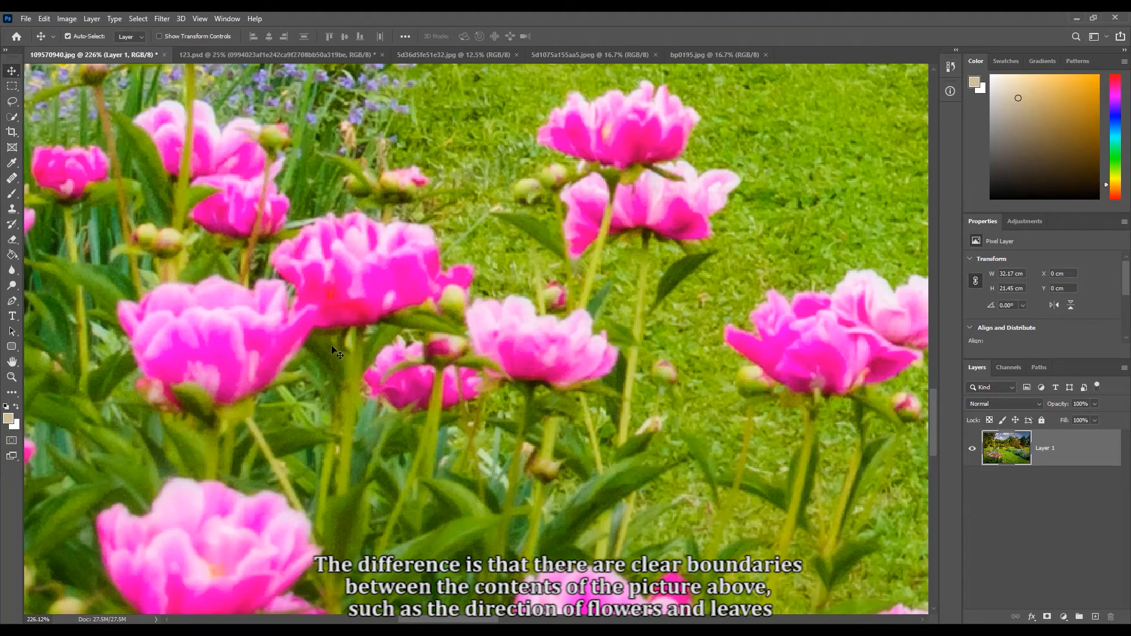
scroll(336, 352, "down", 5)
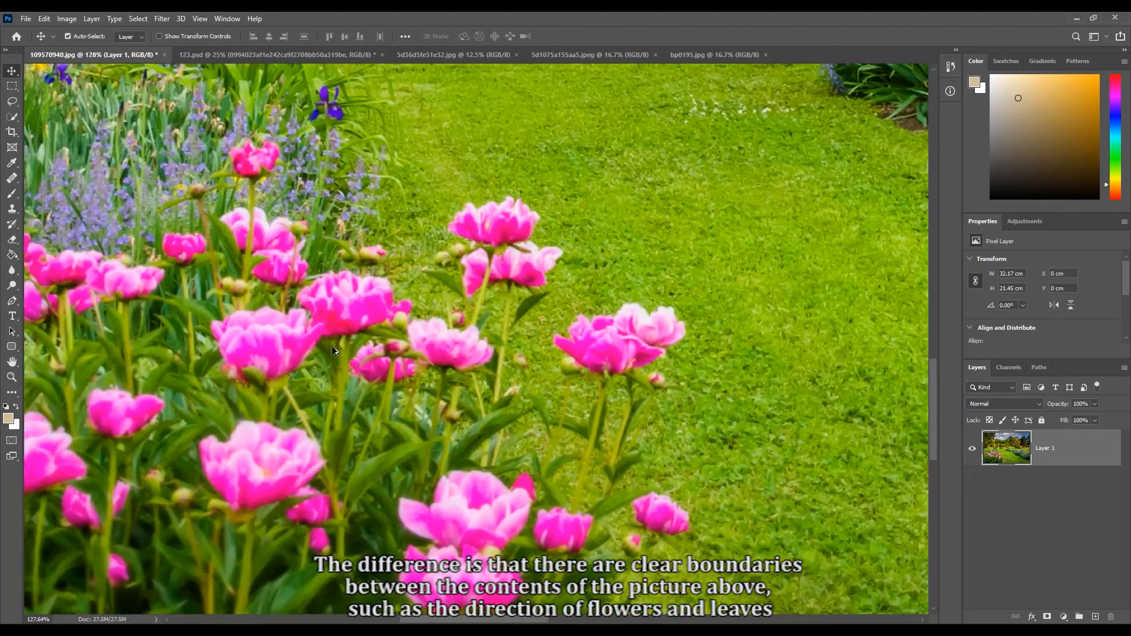
scroll(336, 348, "down", 1)
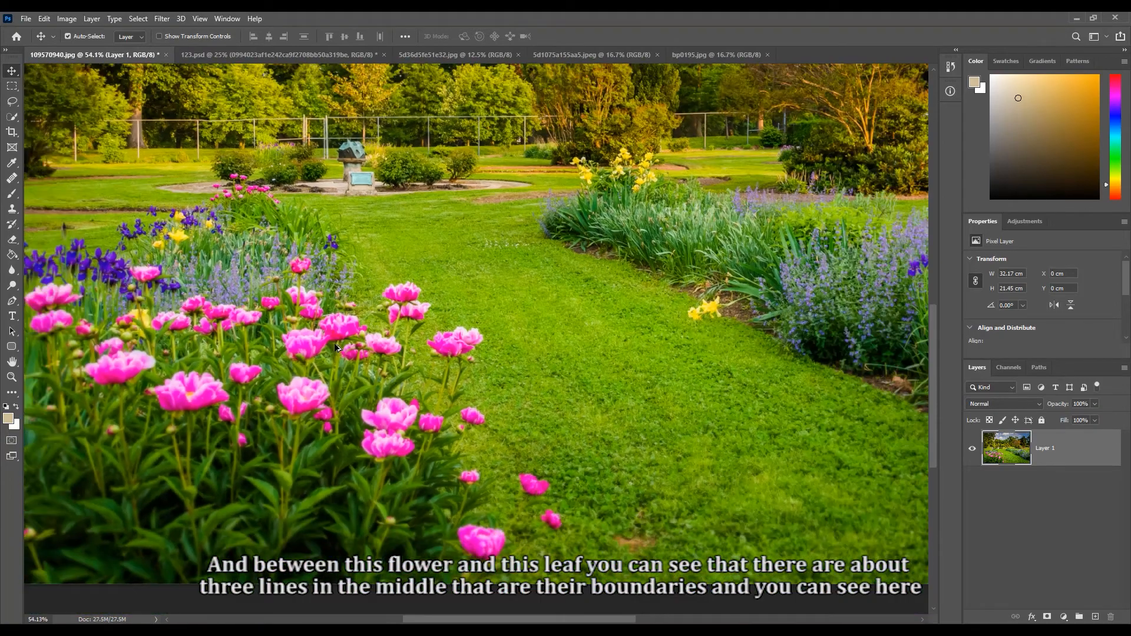
- Inspect edge sharpness along the garden photo's lower edge and in the purple flower bed, then view the whole picture
scroll(374, 460, "up", 3)
scroll(382, 445, "up", 4)
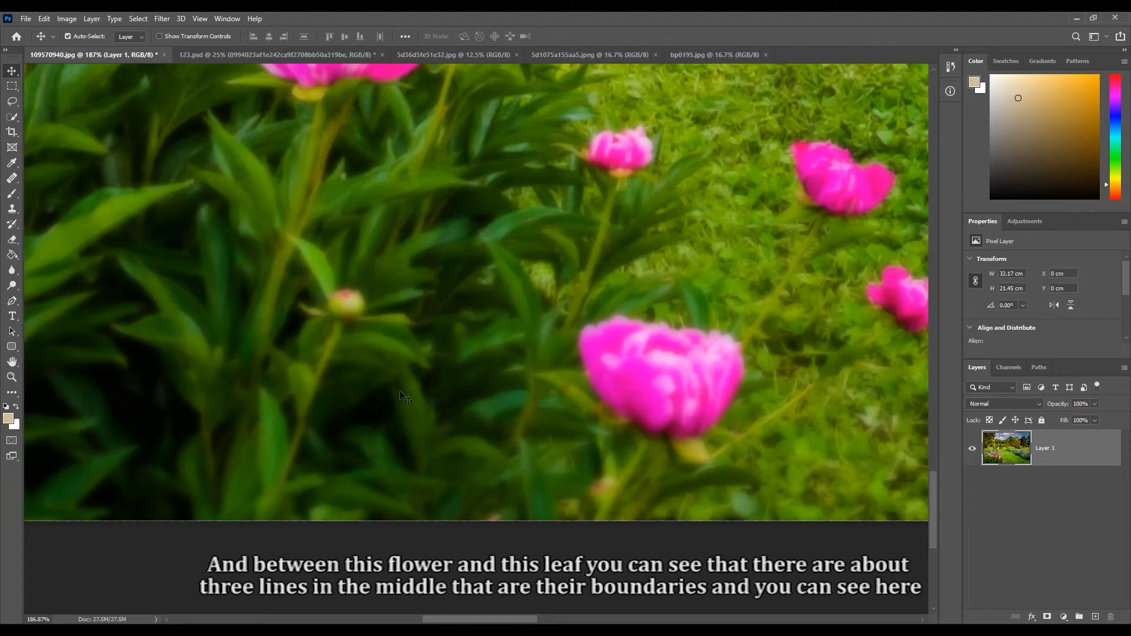
left_click_drag(850, 406, 348, 470)
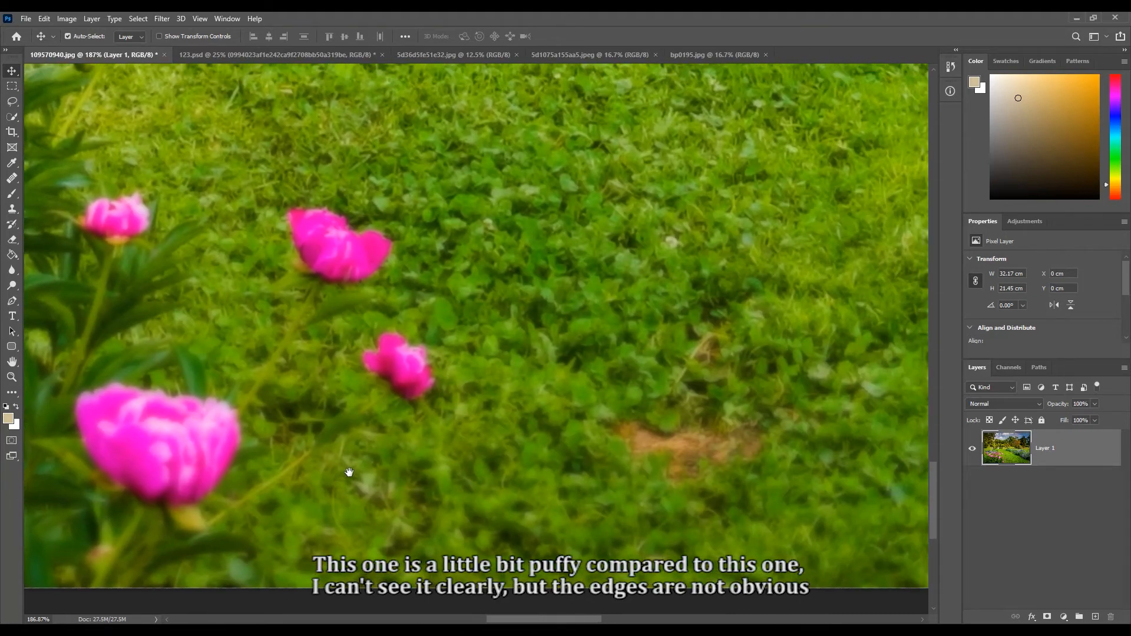
left_click_drag(621, 154, 621, 126)
left_click_drag(896, 334, 548, 363)
scroll(548, 364, "down", 10)
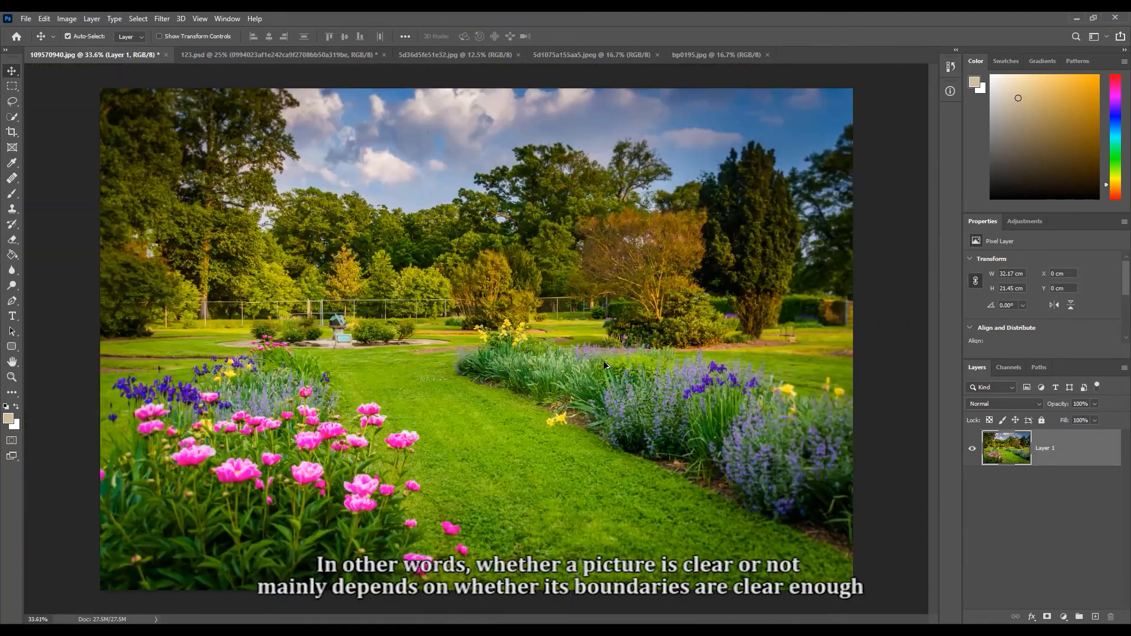
scroll(778, 492, "up", 8)
left_click_drag(805, 495, 667, 467)
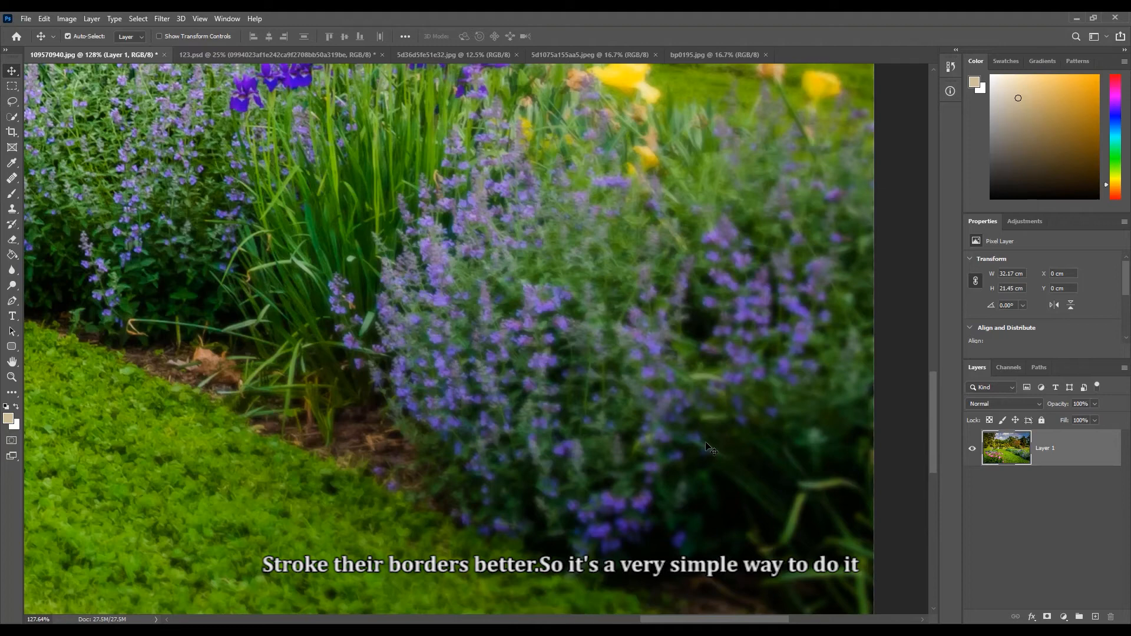
left_click_drag(707, 435, 714, 486)
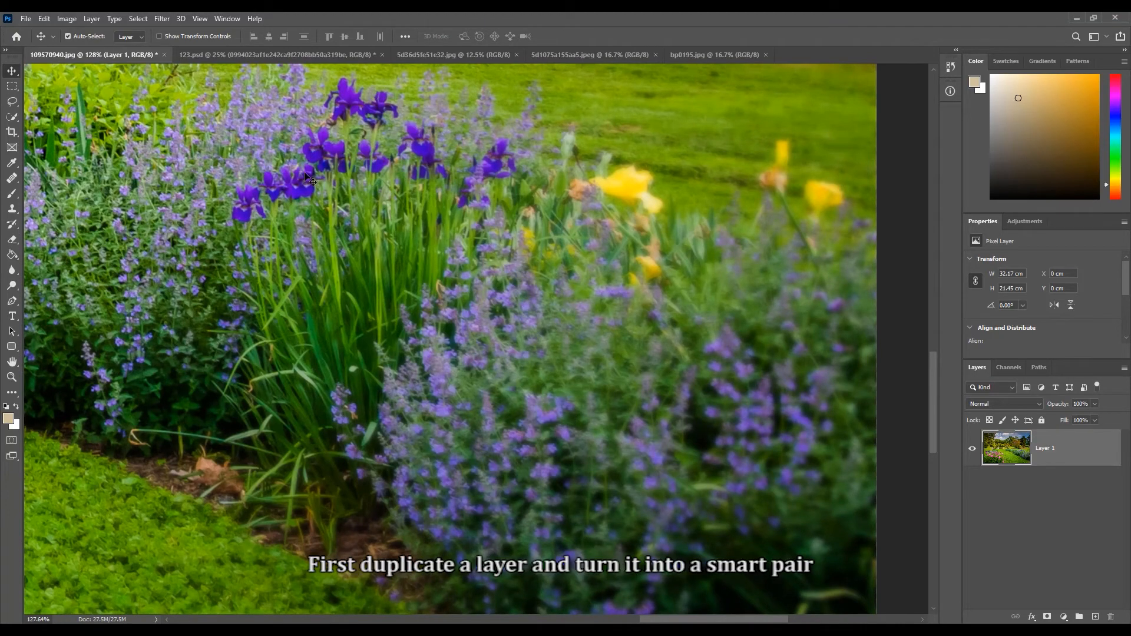
key("ctrl+0")
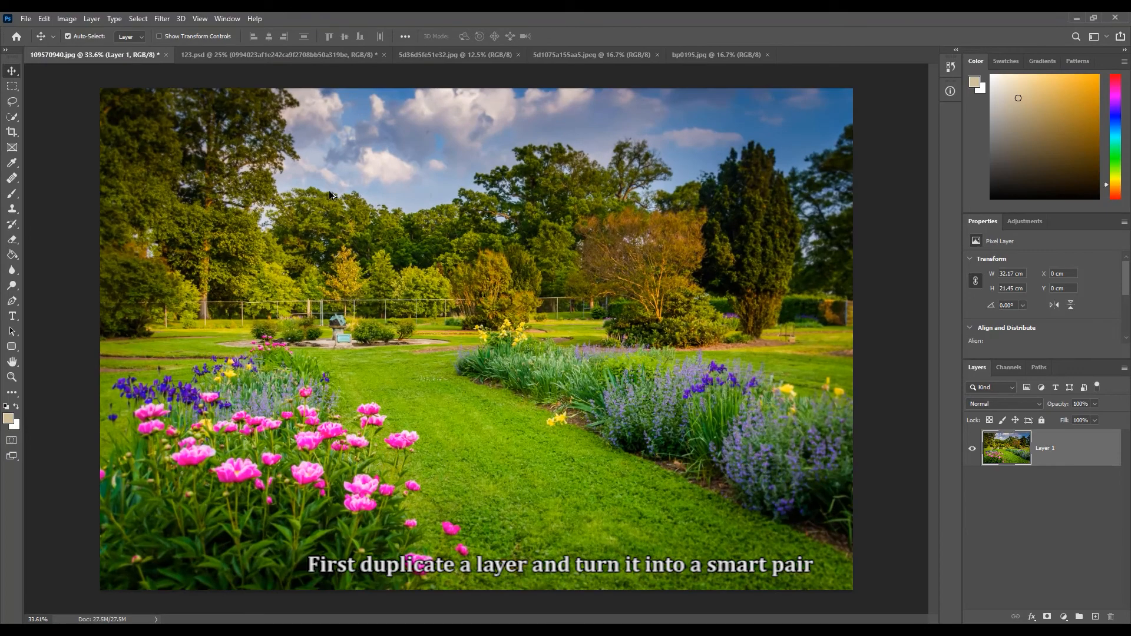
- Duplicate Layer 1 of the garden photo, convert the copy to a Smart Object, and keep the copy selected
left_click_drag(1076, 453, 1097, 618)
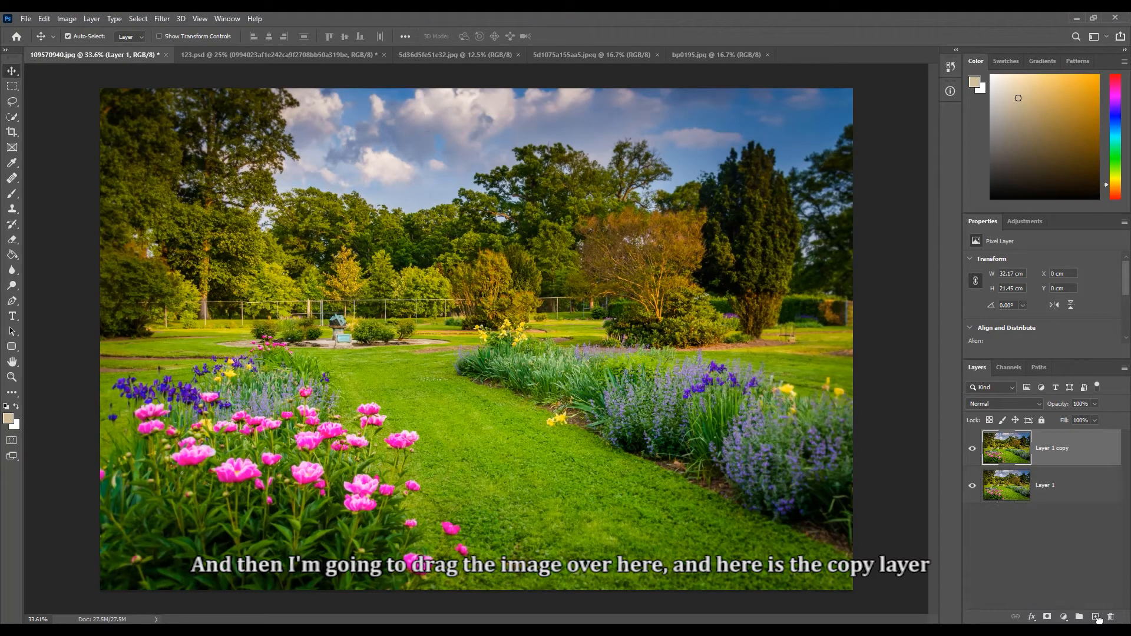
right_click(1046, 451)
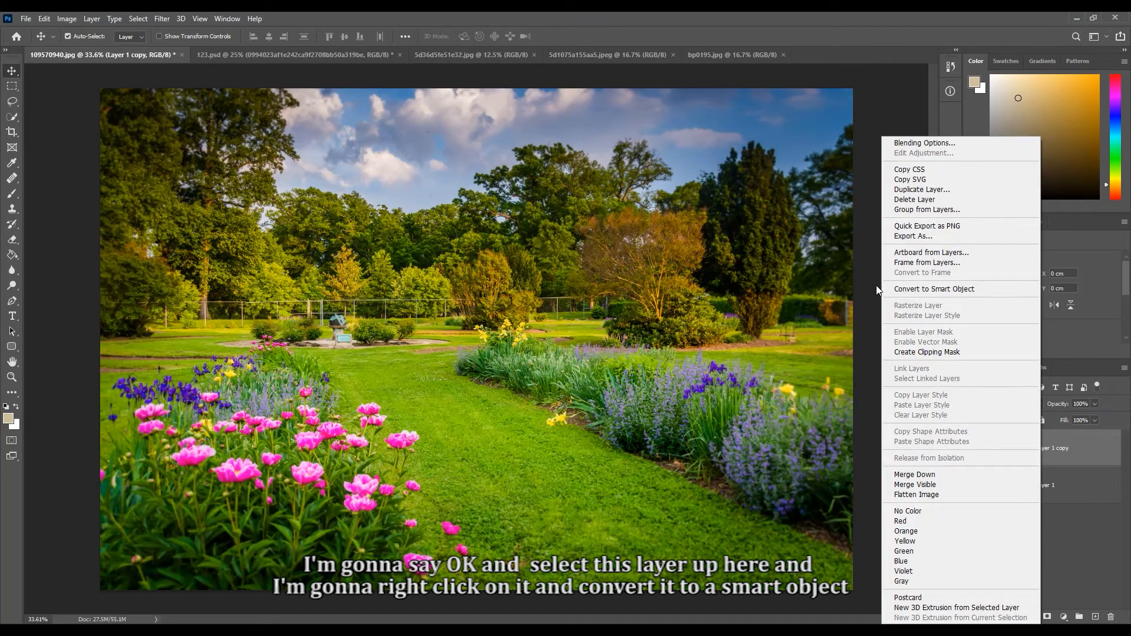
left_click(995, 290)
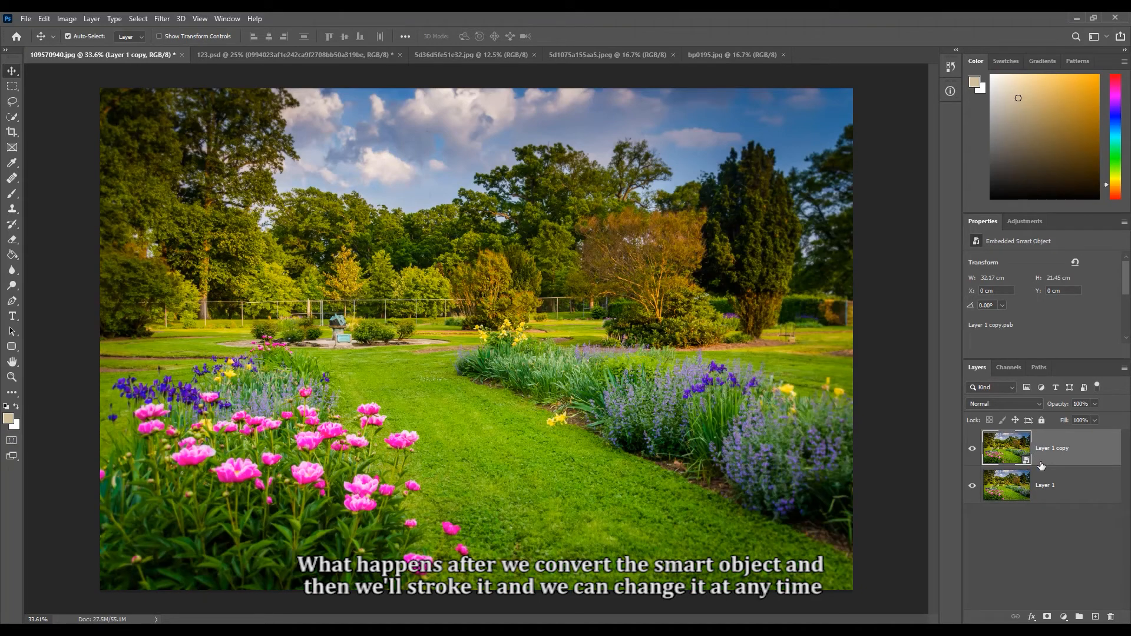
left_click(1048, 483)
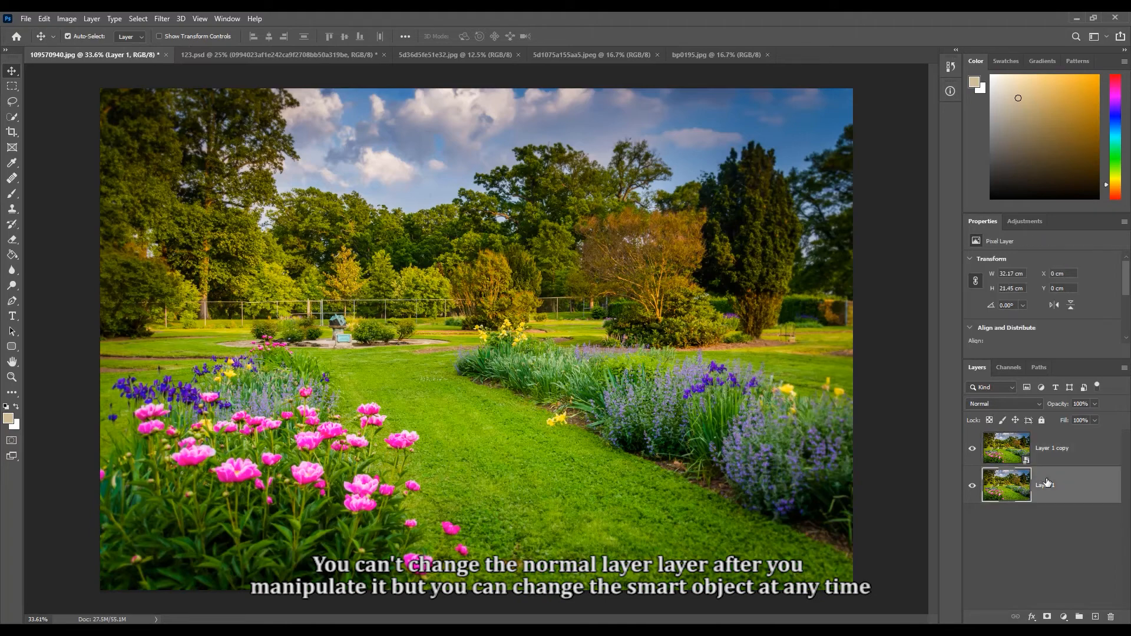
left_click(1049, 448)
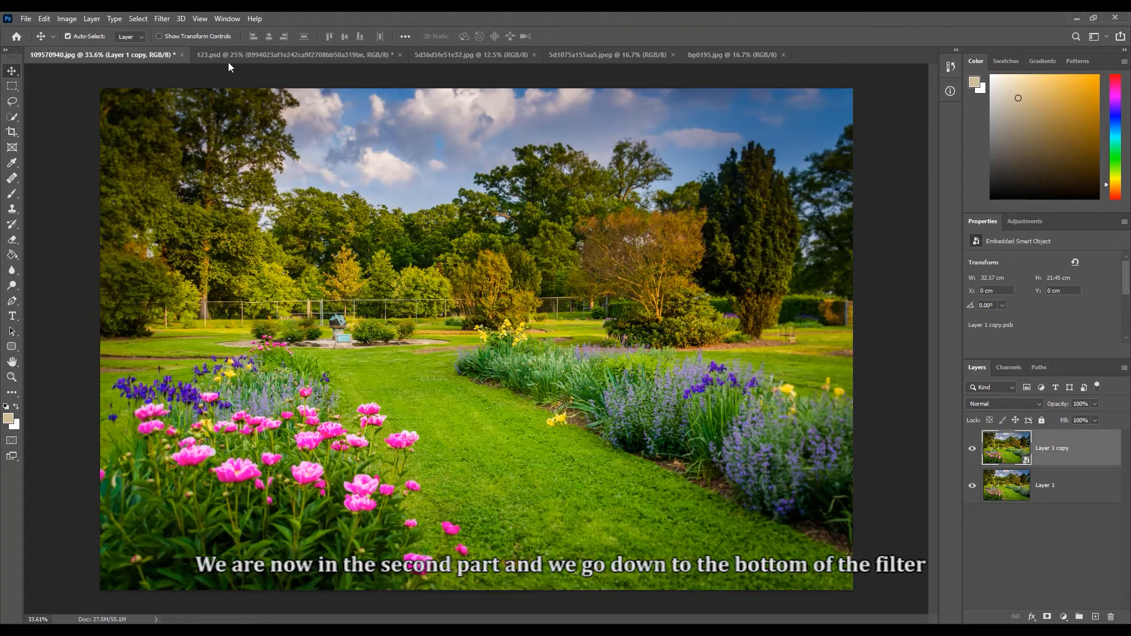
- Apply a High Pass filter with a radius of about 1.3 pixels to the Layer 1 copy Smart Object
left_click(161, 20)
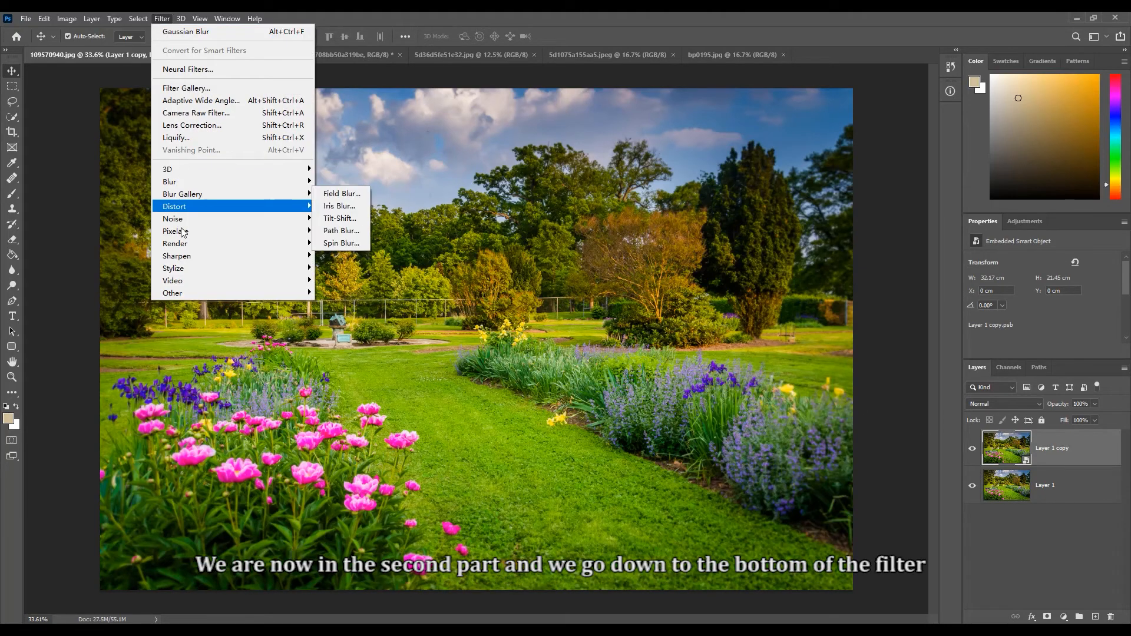
mouse_move(177, 293)
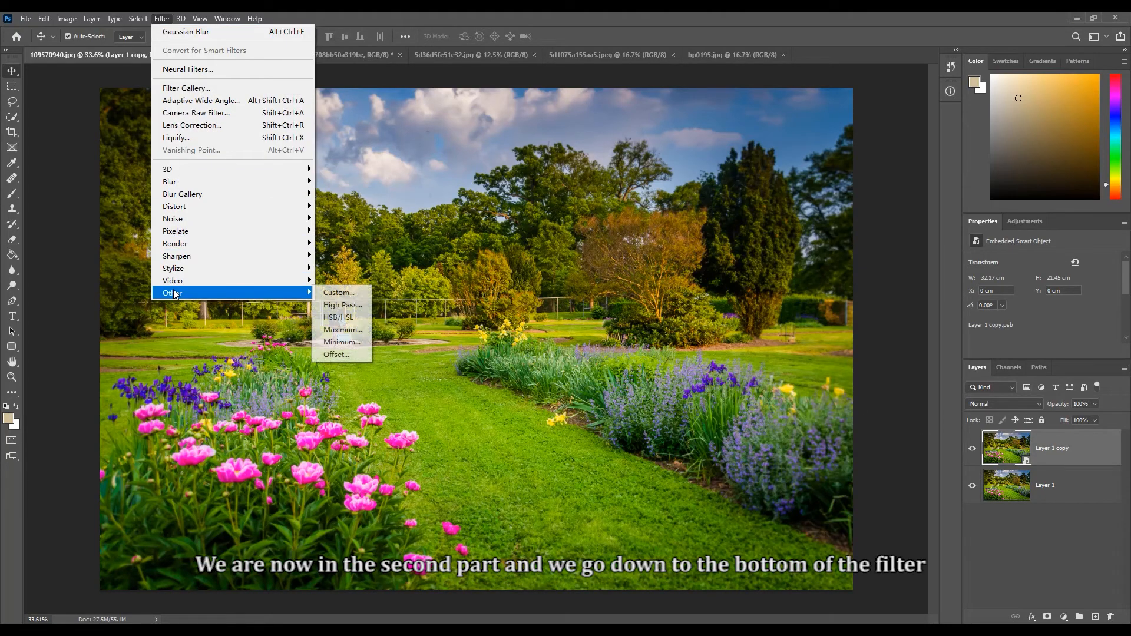
left_click(345, 305)
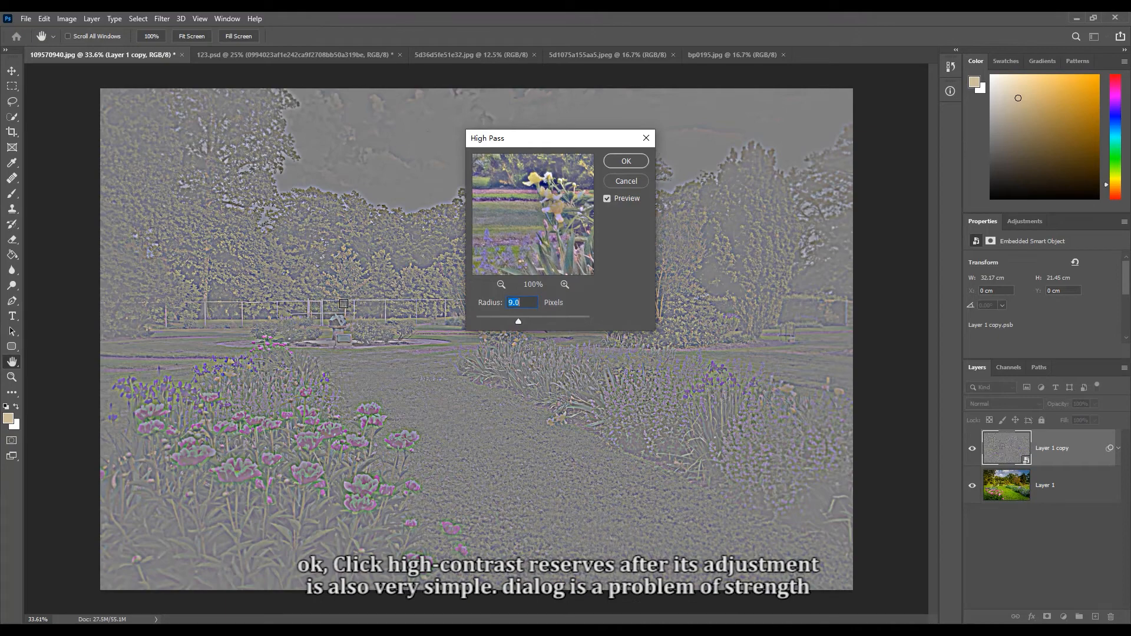
left_click(344, 304)
left_click_drag(518, 323, 552, 323)
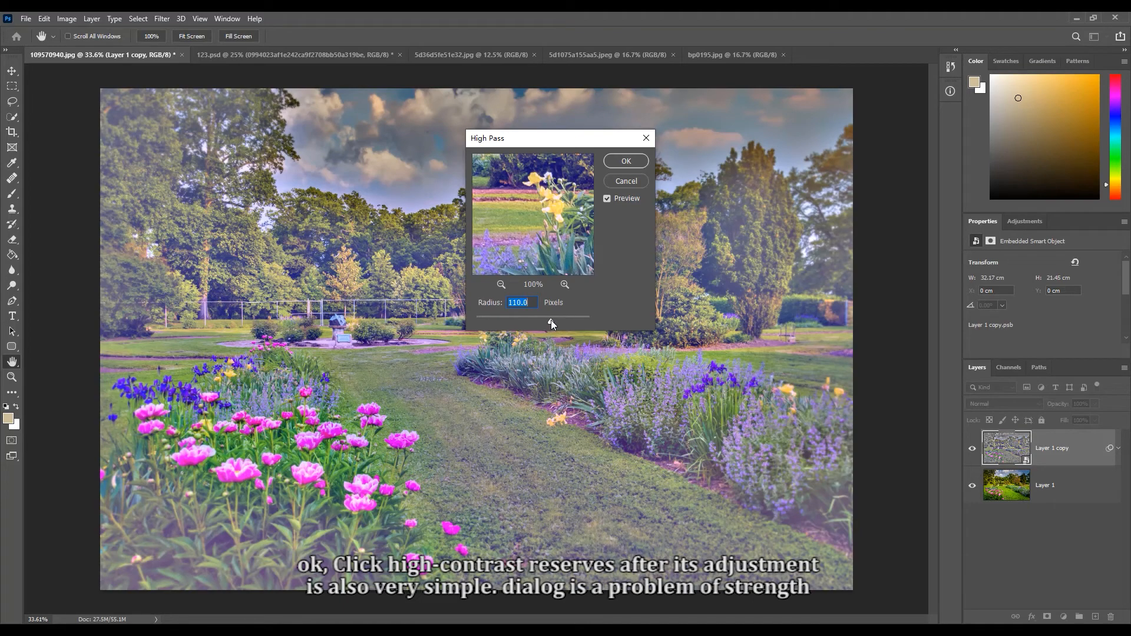
left_click_drag(519, 323, 482, 321)
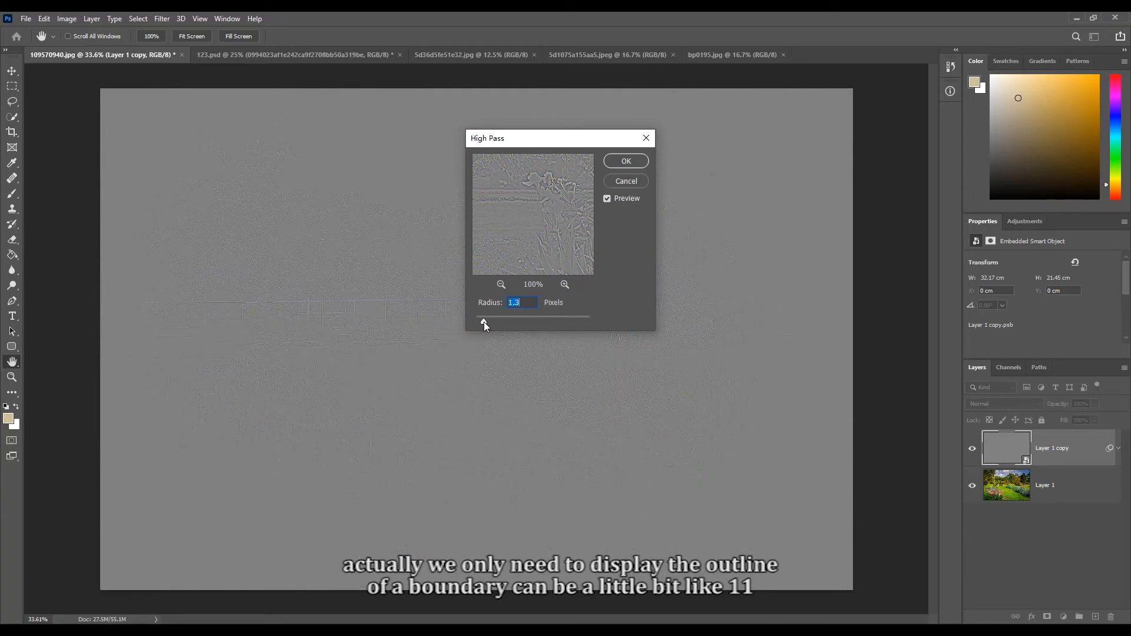
key("Return")
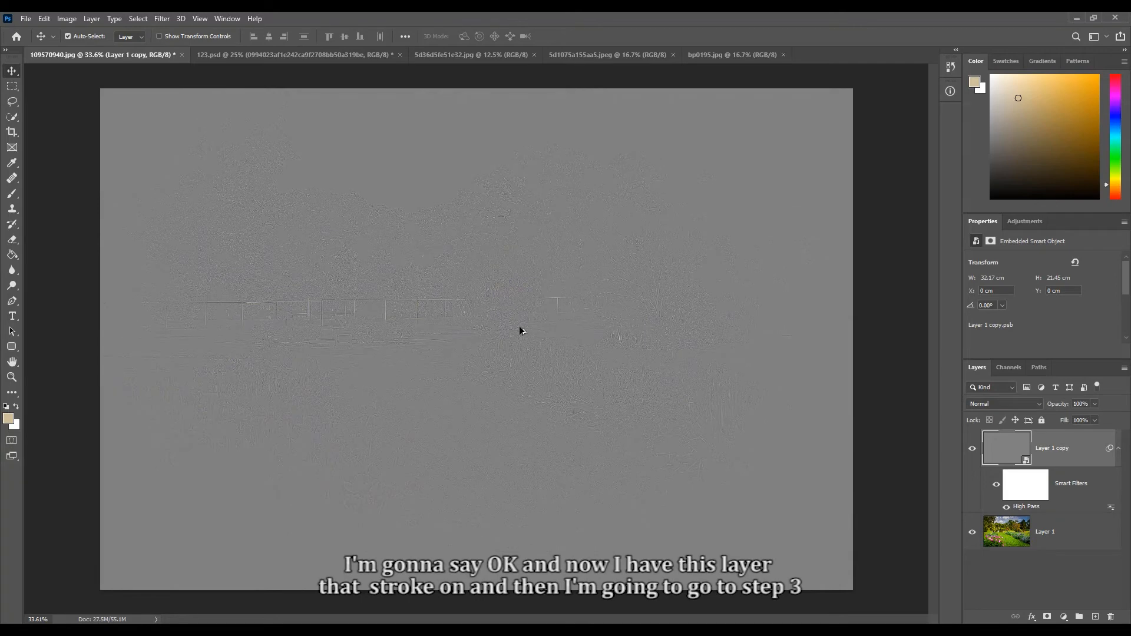
- Set the blend mode of Layer 1 copy to Linear Light
left_click(1036, 491)
left_click(1046, 451)
left_click(1039, 403)
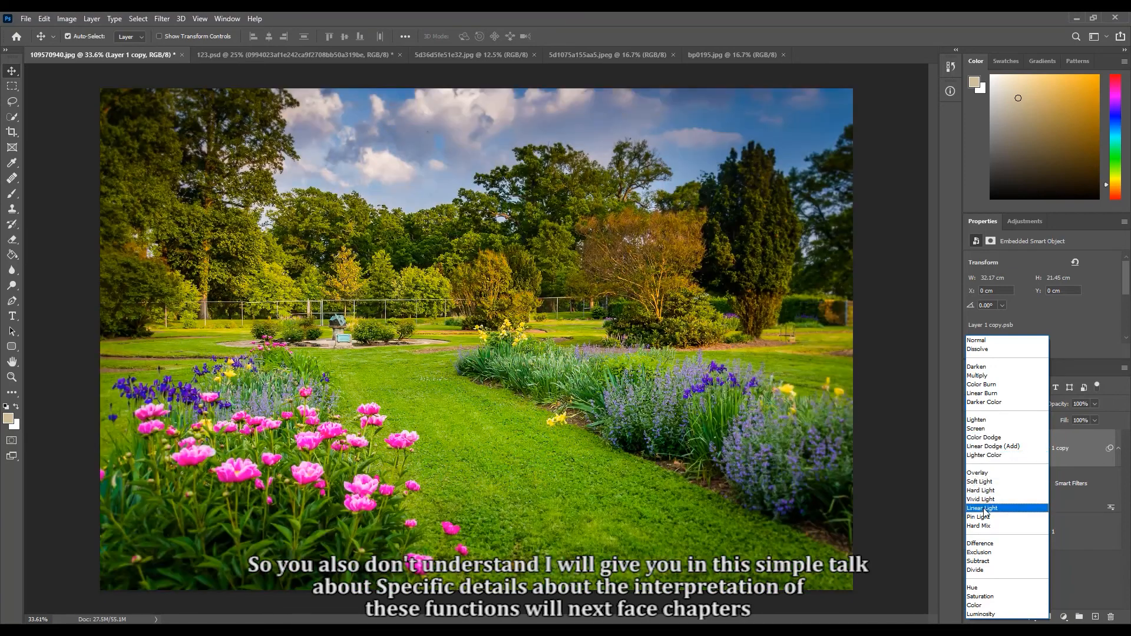
left_click(983, 509)
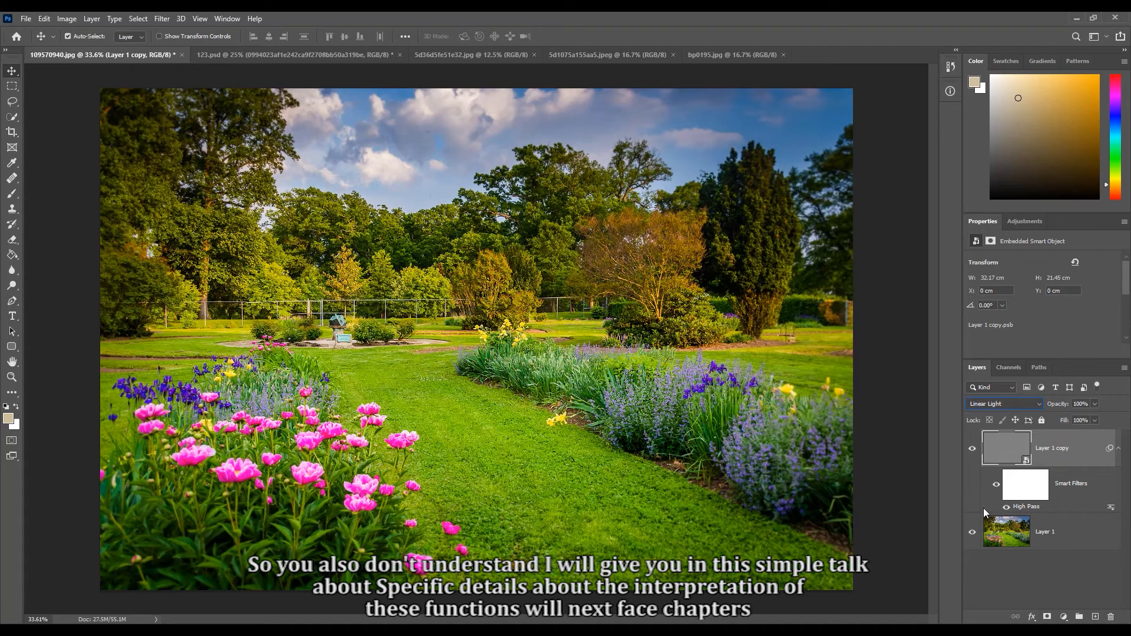
left_click(984, 508)
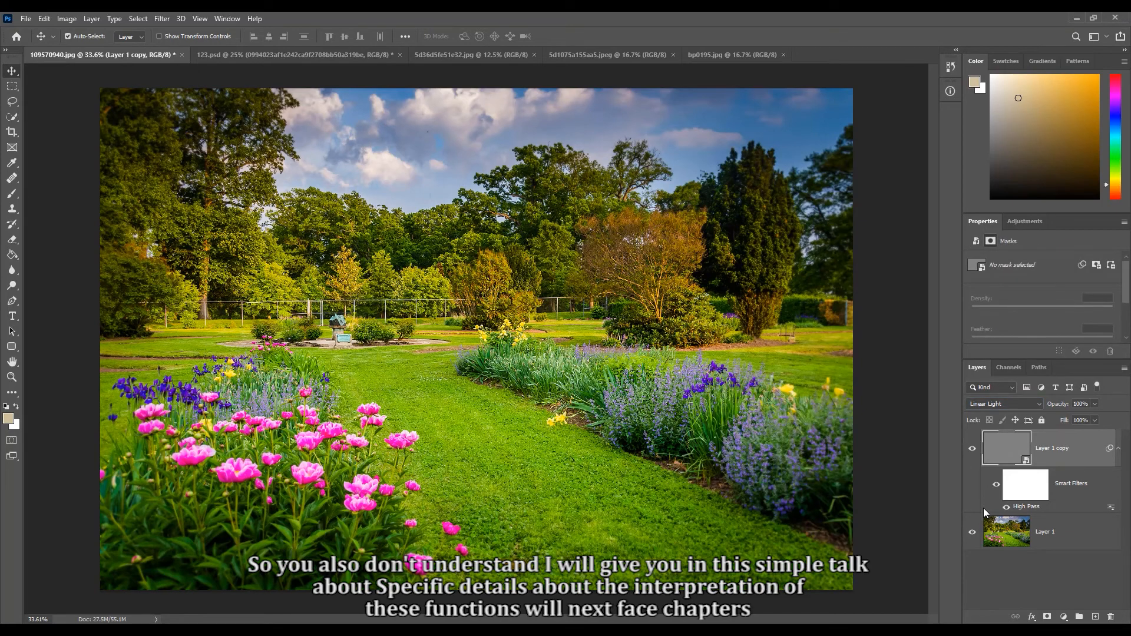
left_click(1040, 405)
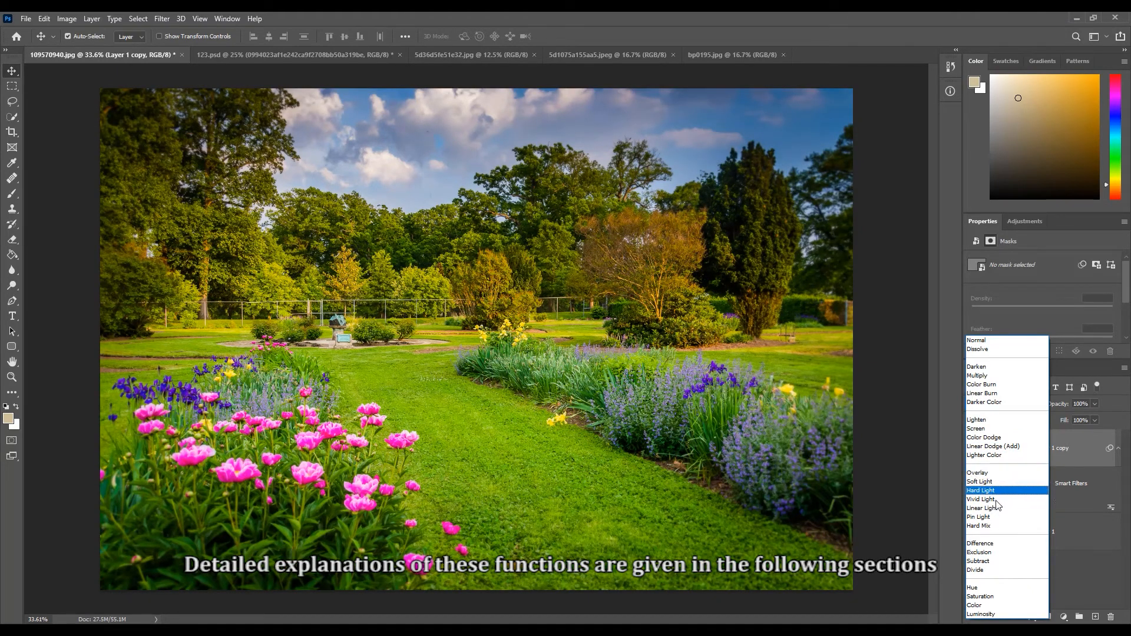
left_click(996, 508)
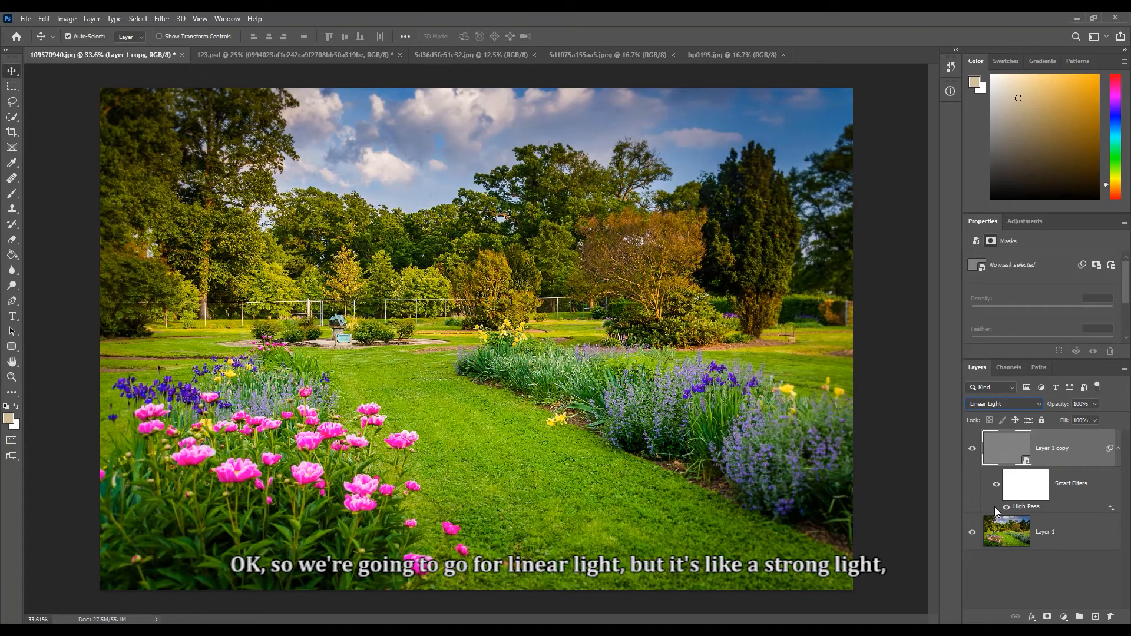
- Reopen the High Pass smart filter, preview stronger and weaker radii, and set the radius to 1.1 pixels
double_click(1028, 507)
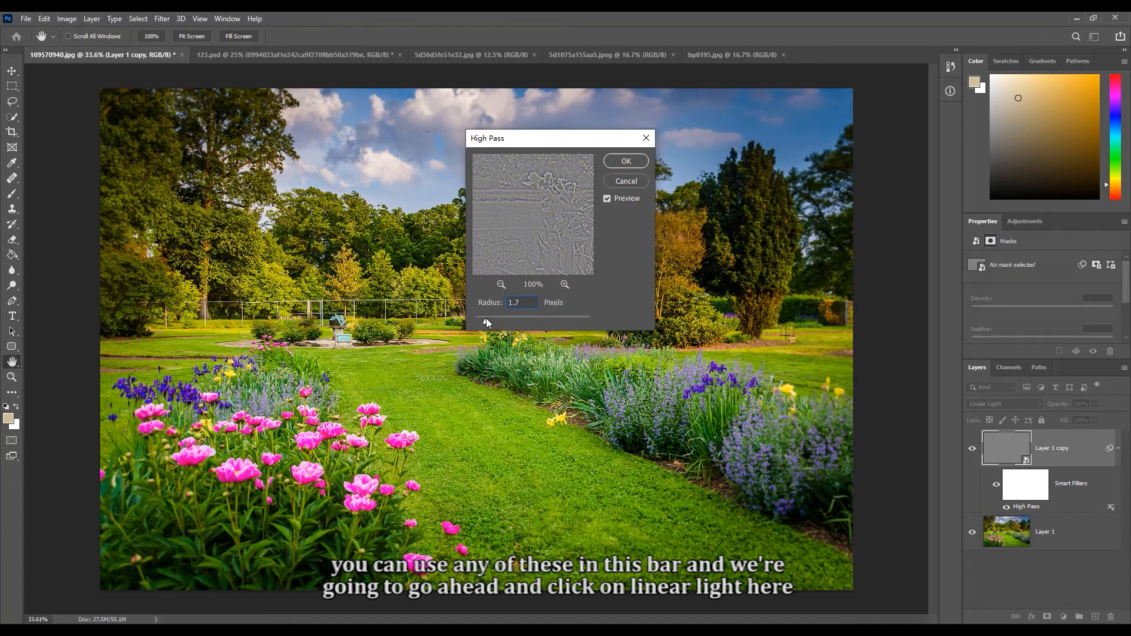
left_click(495, 321)
left_click_drag(495, 322, 503, 321)
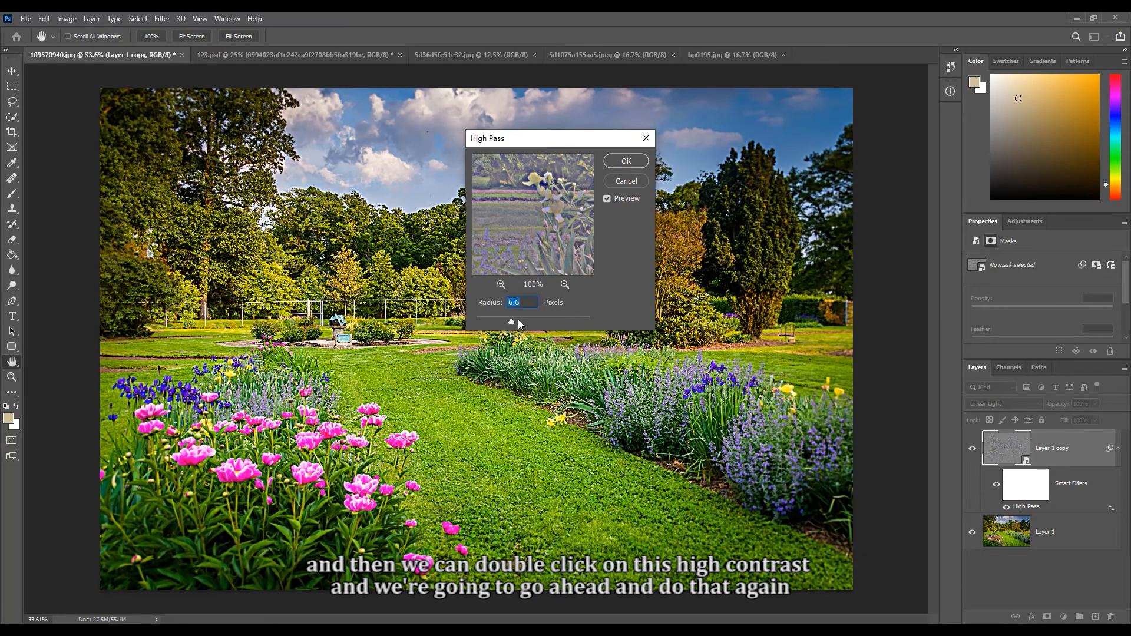
left_click_drag(517, 320, 475, 320)
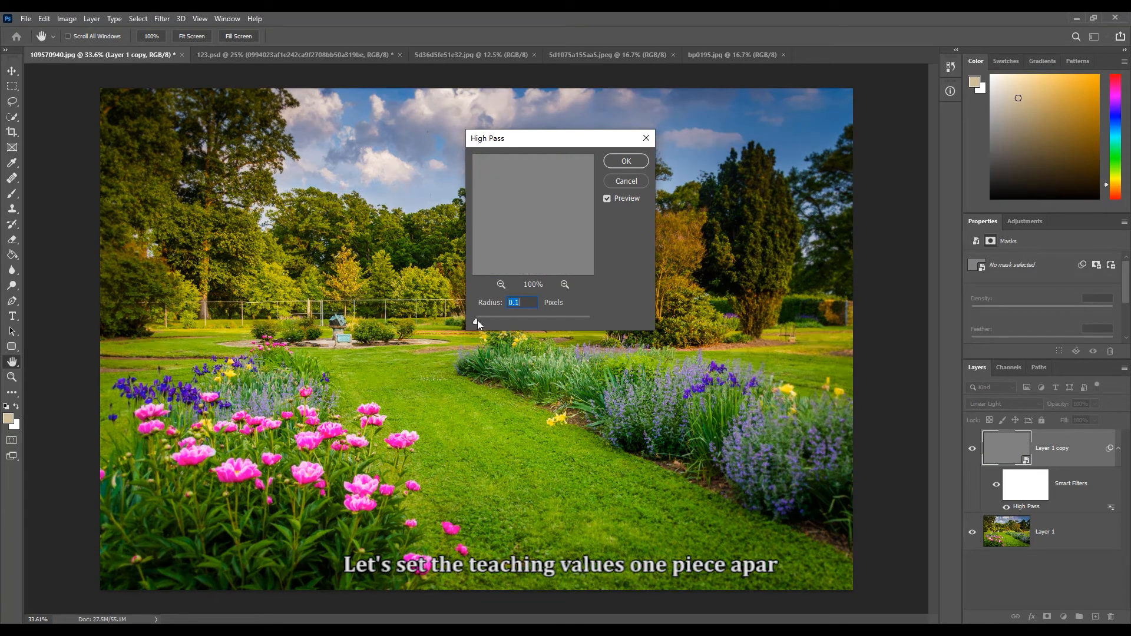
left_click(480, 318)
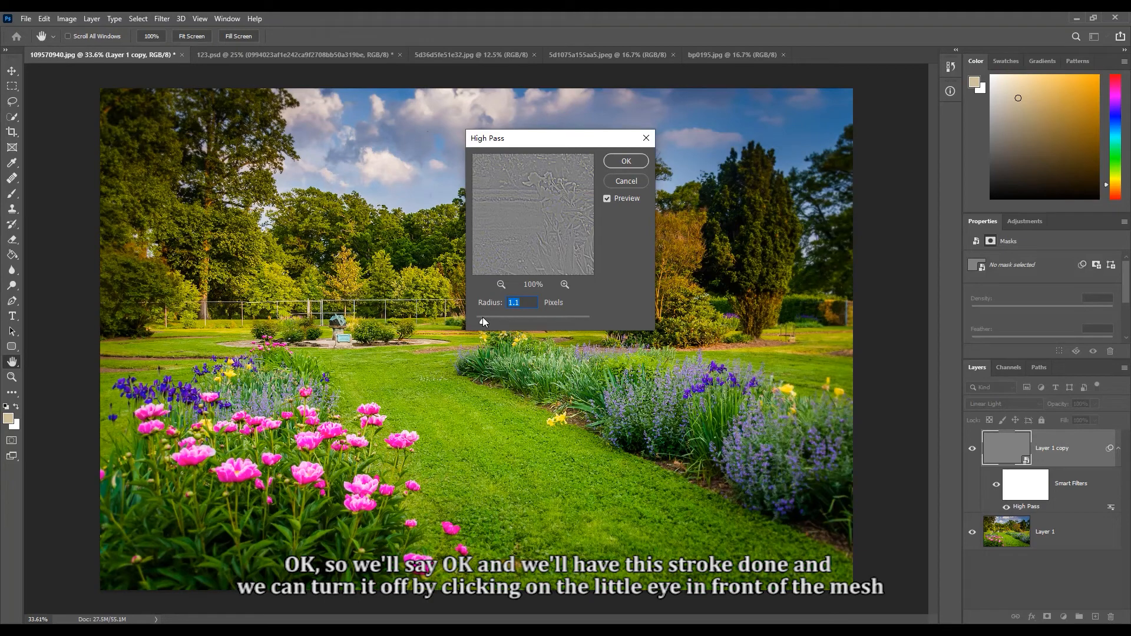
left_click(626, 161)
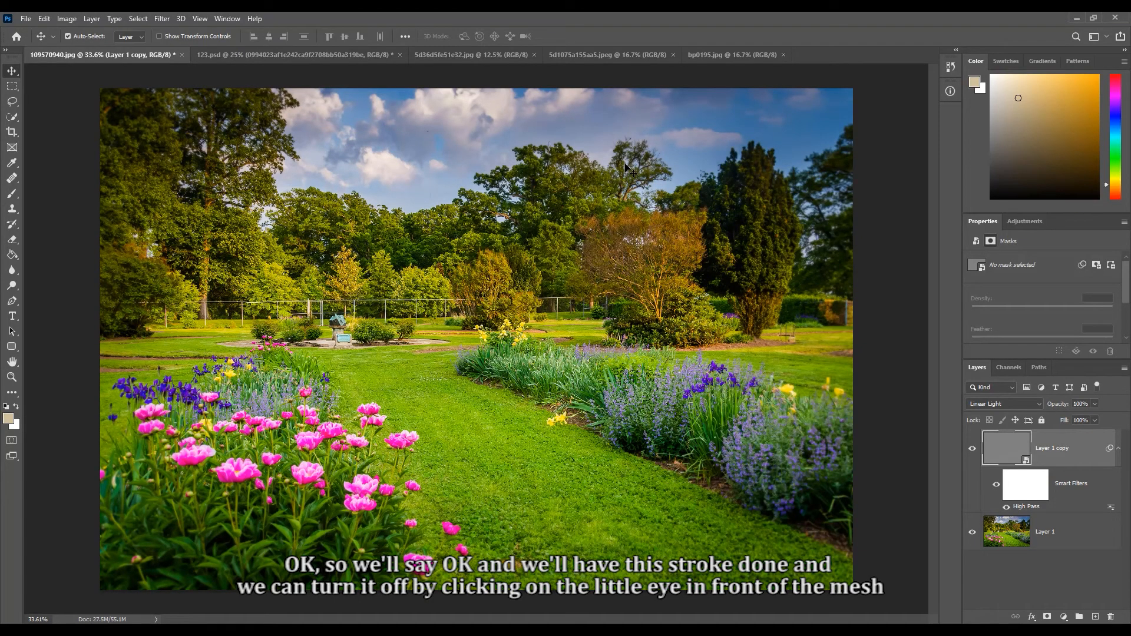
- Compare the garden photo with and without the High Pass layer by toggling the visibility of Layer 1 copy
left_click(972, 450)
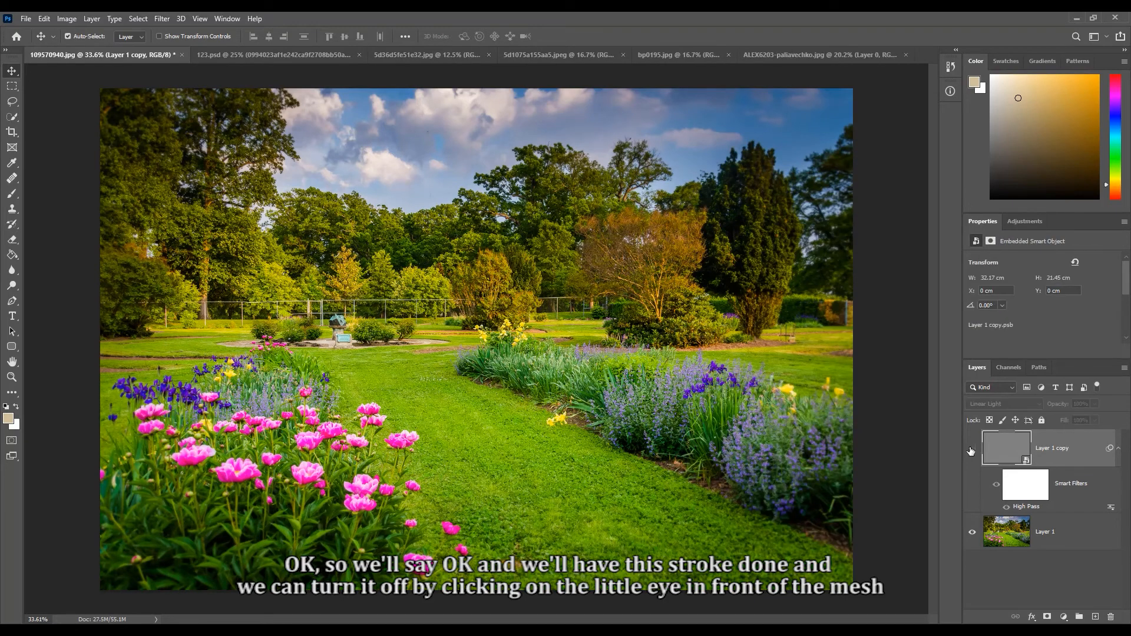
left_click(972, 450)
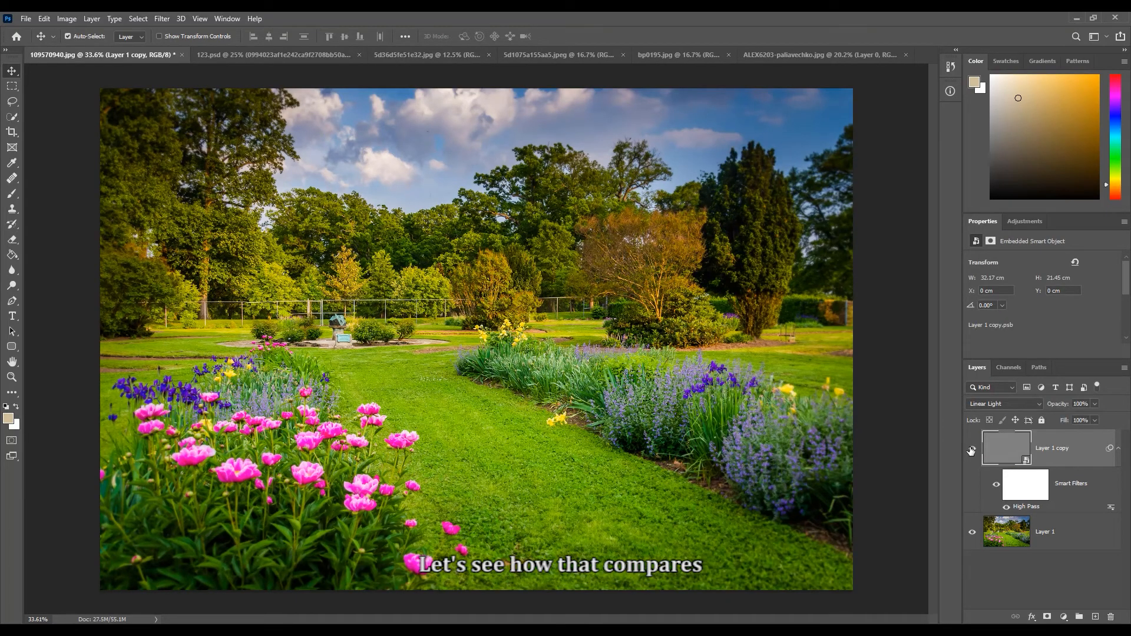
left_click(972, 450)
left_click(972, 450)
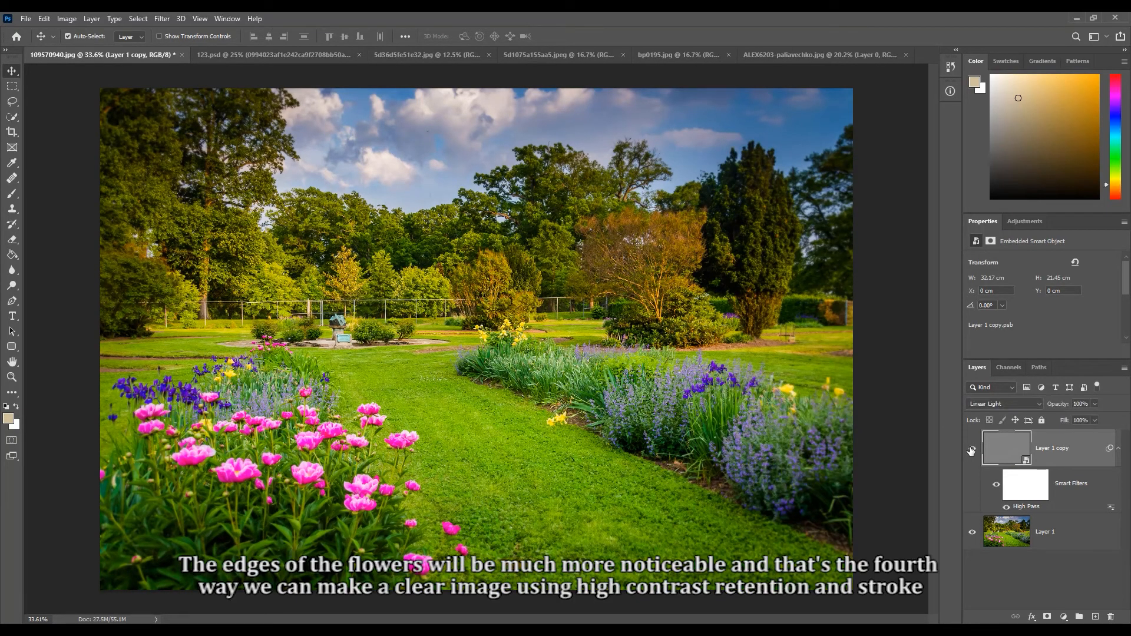
left_click(972, 451)
left_click(972, 451)
left_click(972, 450)
left_click(972, 451)
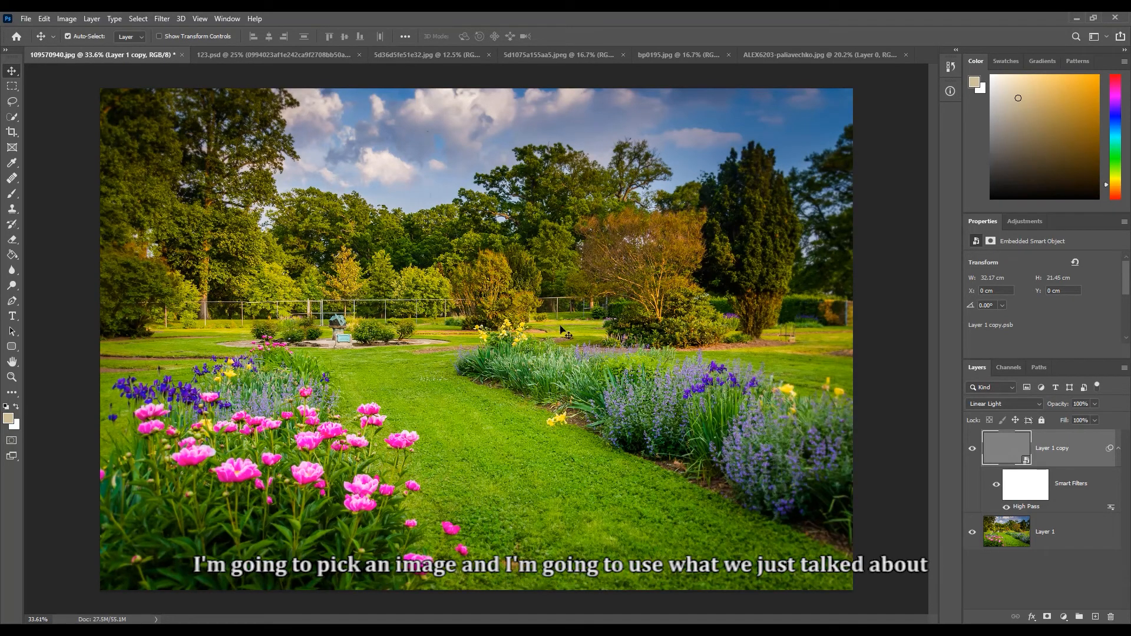
- Switch to the fashion runway photo and resize the image to a width of 225.7 cm
left_click(794, 55)
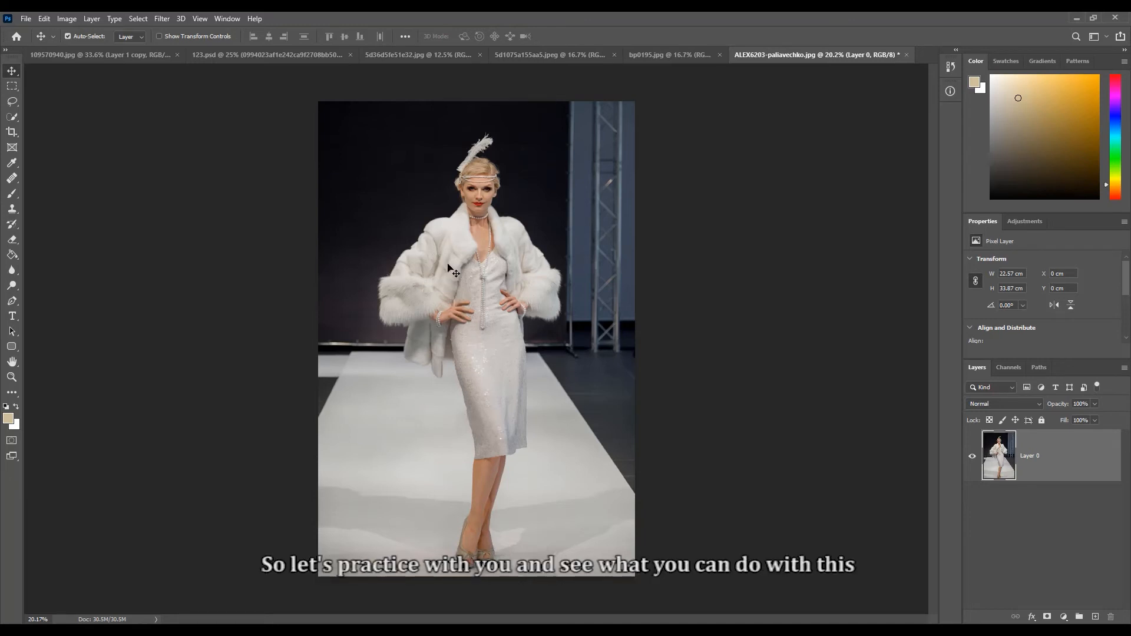
left_click(68, 19)
left_click(88, 114)
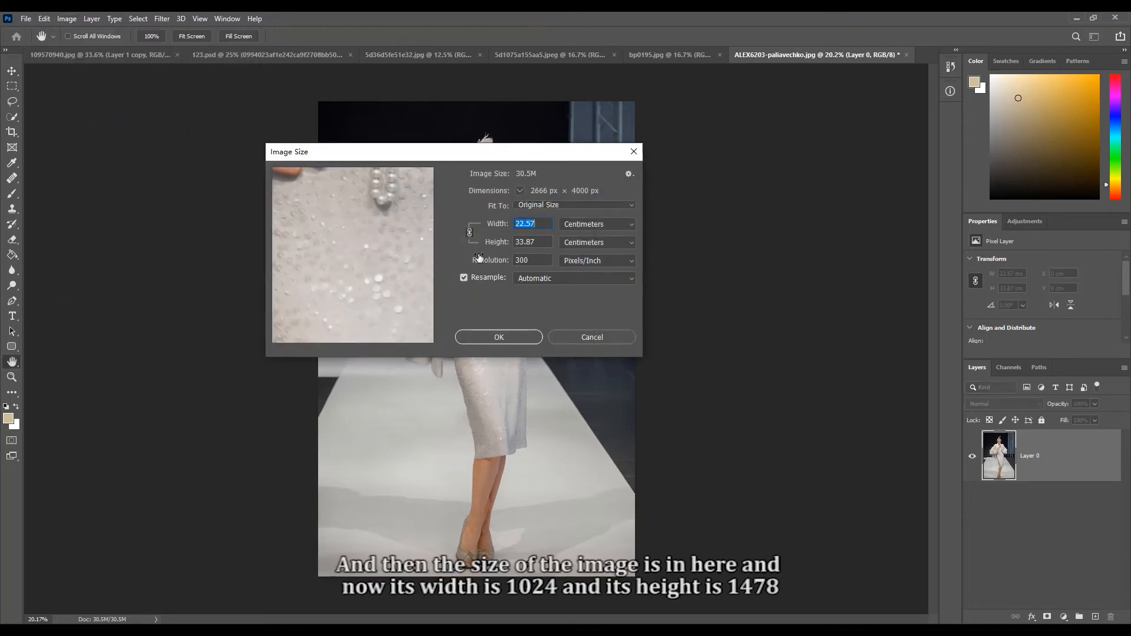
left_click(497, 293)
left_click(529, 225)
key("BackSpace")
type(".")
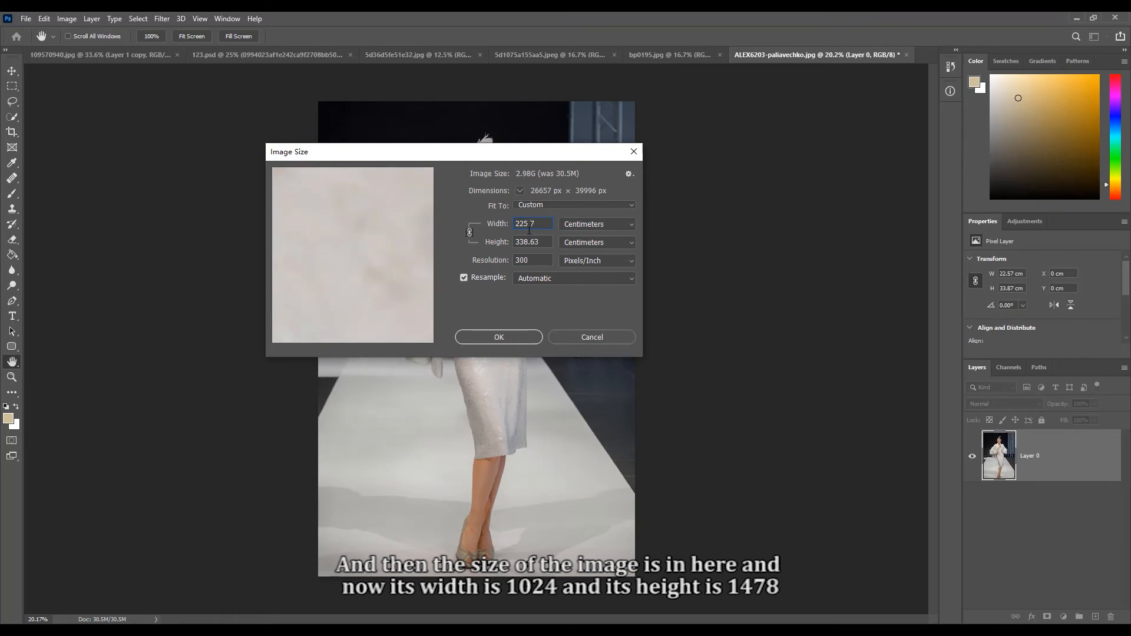
left_click(499, 337)
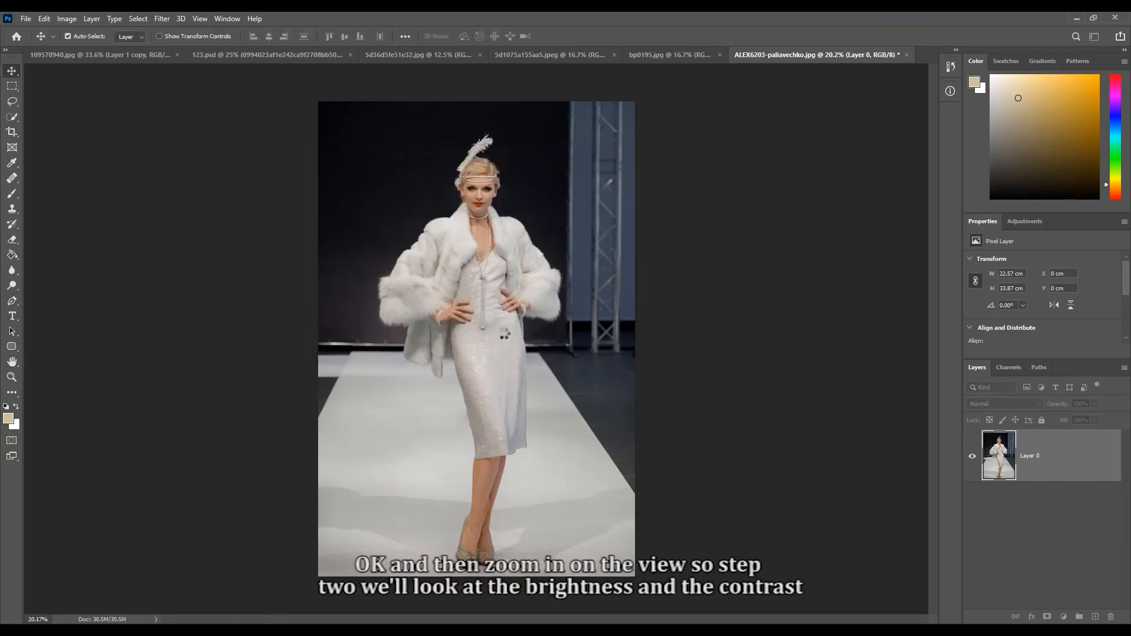
- Brighten the runway photo with a Brightness/Contrast adjustment of brightness 38 and contrast 1
scroll(503, 332, "down", 15)
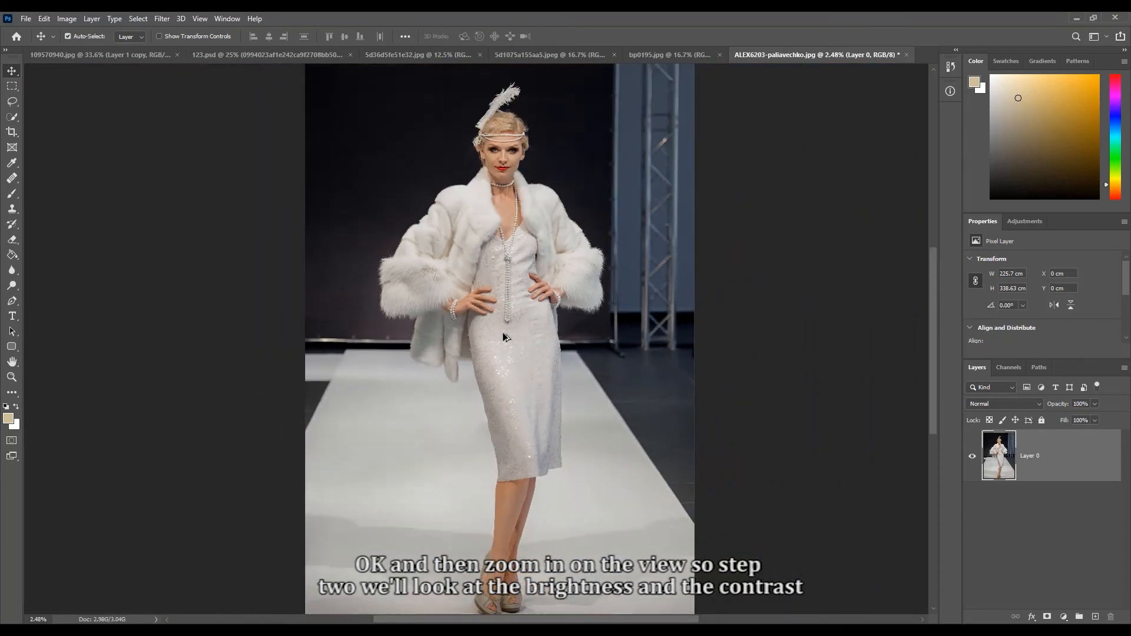
scroll(504, 334, "down", 1)
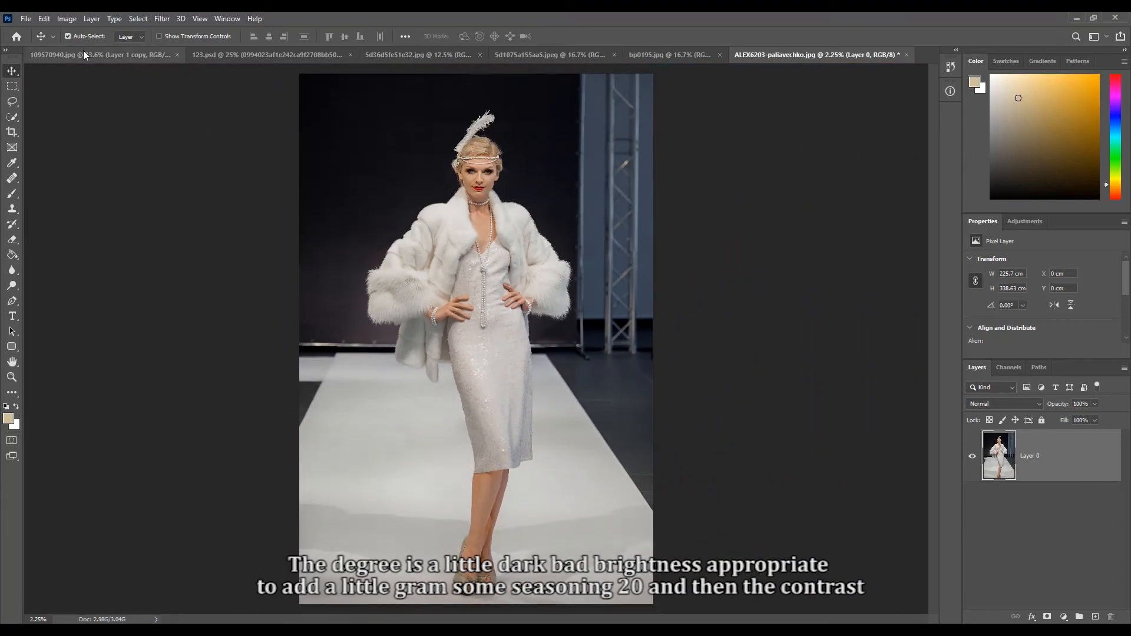
left_click(68, 19)
mouse_move(79, 52)
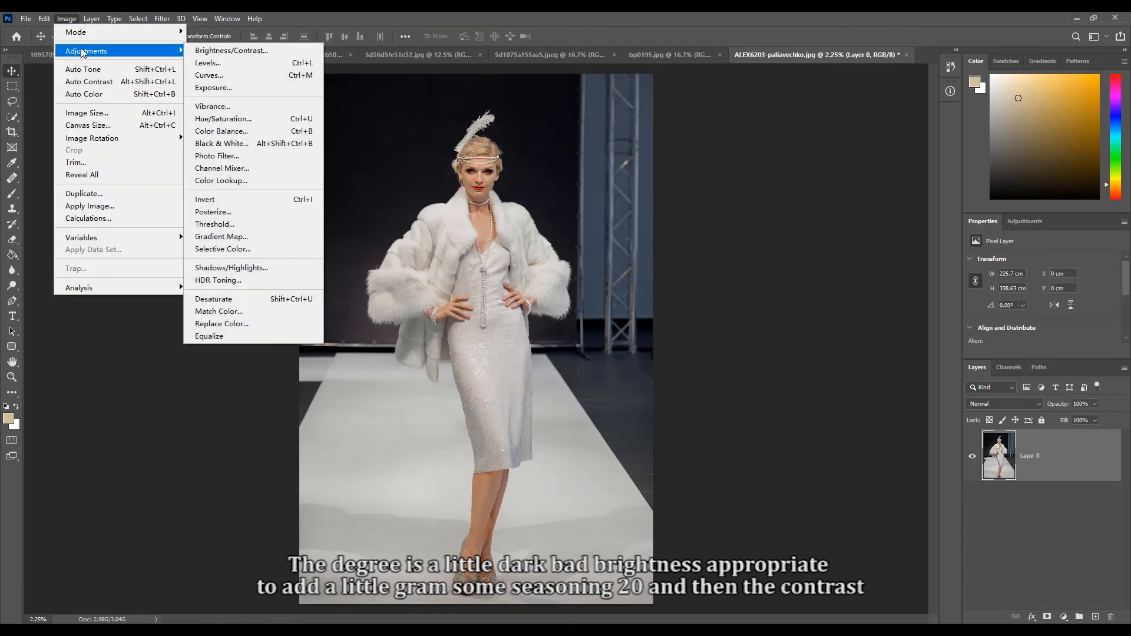
left_click(227, 51)
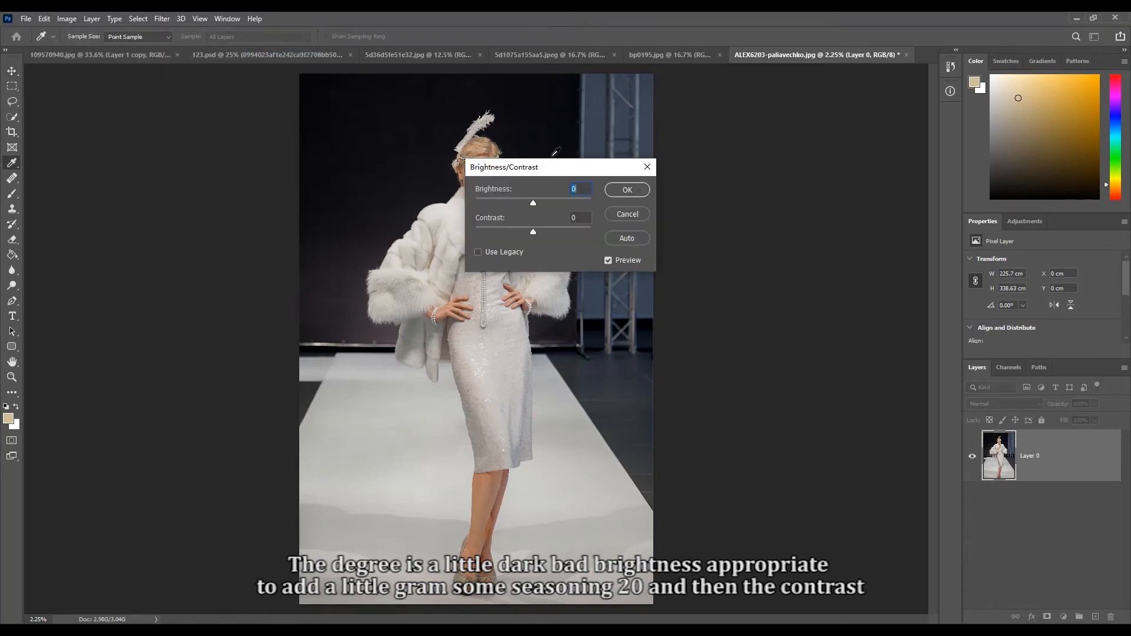
left_click_drag(559, 173, 730, 201)
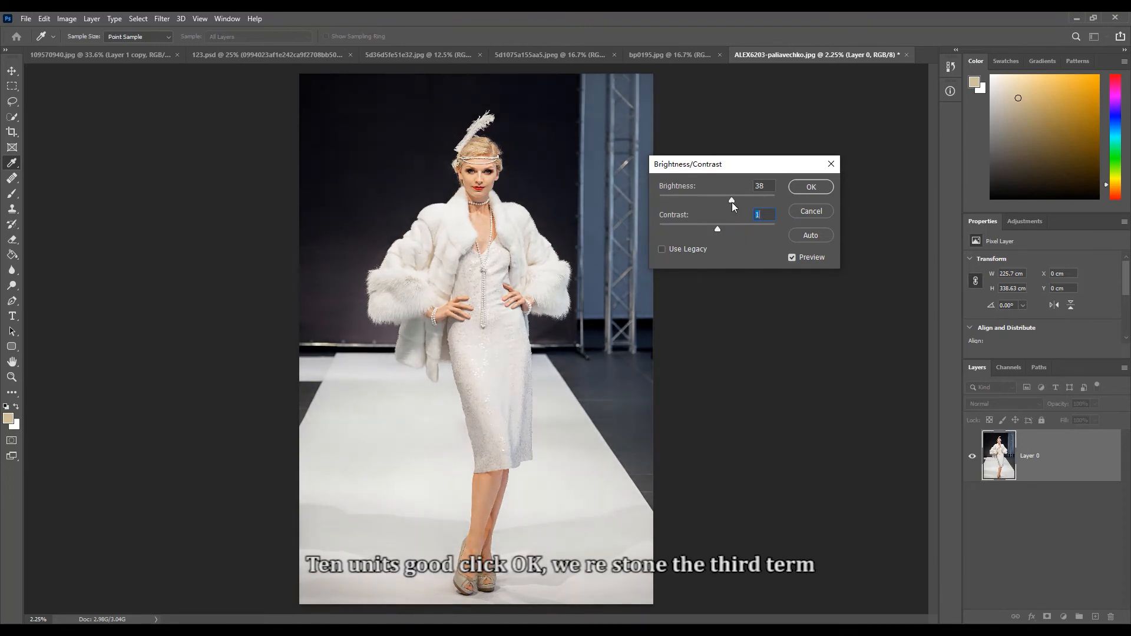
left_click(796, 187)
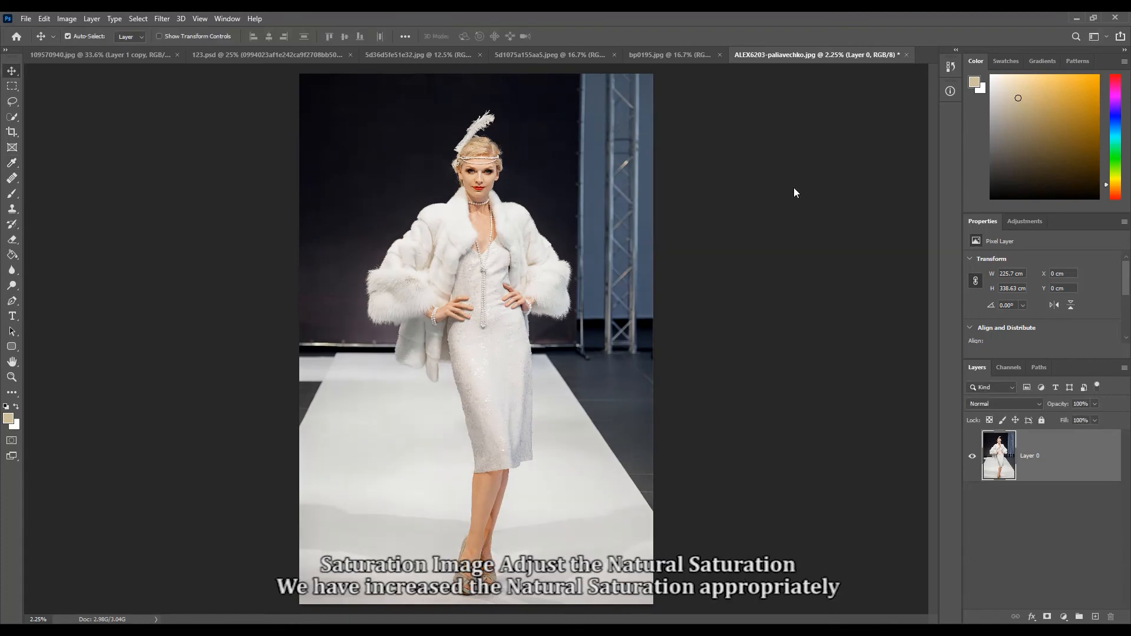
- Apply a Vibrance adjustment to the runway photo with vibrance +41 and saturation about +14
left_click(67, 19)
mouse_move(79, 37)
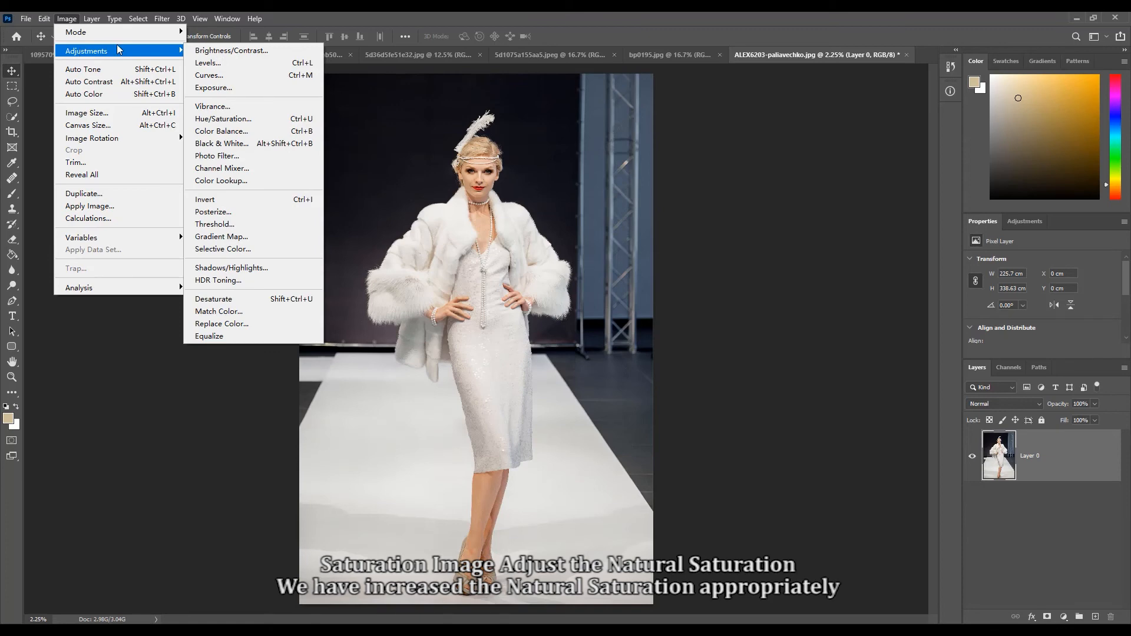
left_click(220, 106)
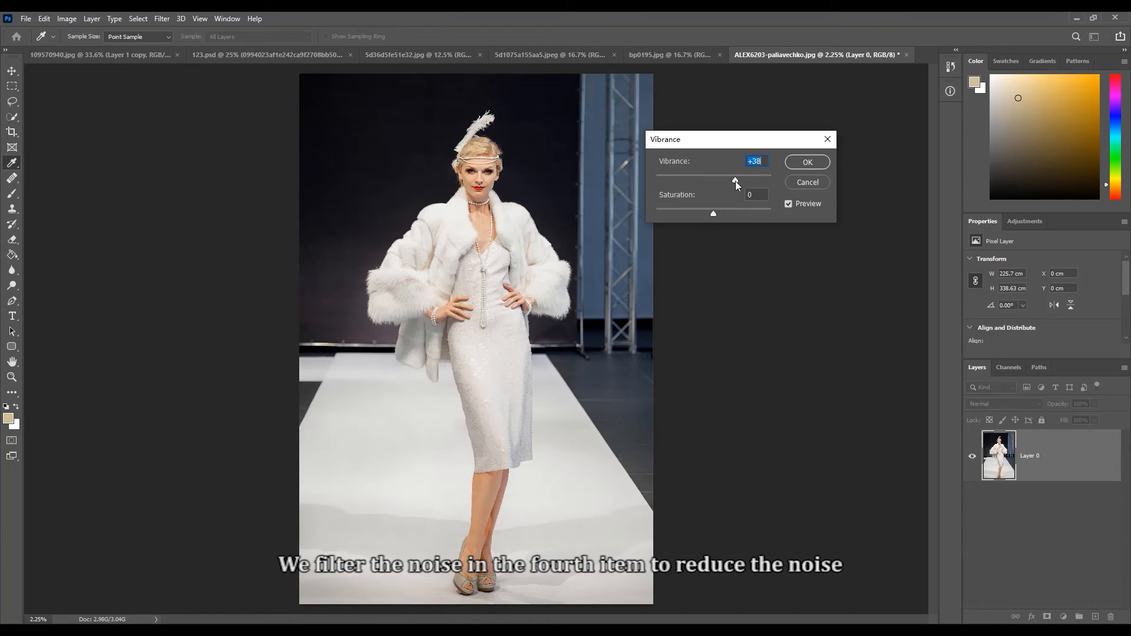
left_click_drag(742, 181, 737, 179)
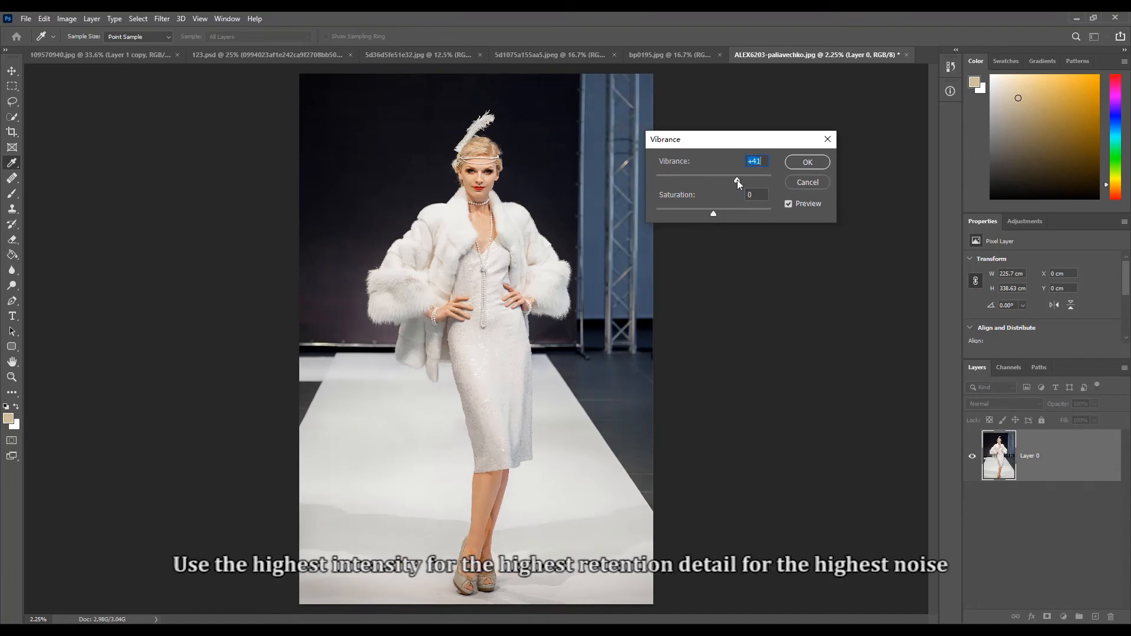
mouse_move(713, 216)
left_mouse_down()
mouse_move(690, 216)
mouse_move(724, 217)
left_mouse_up()
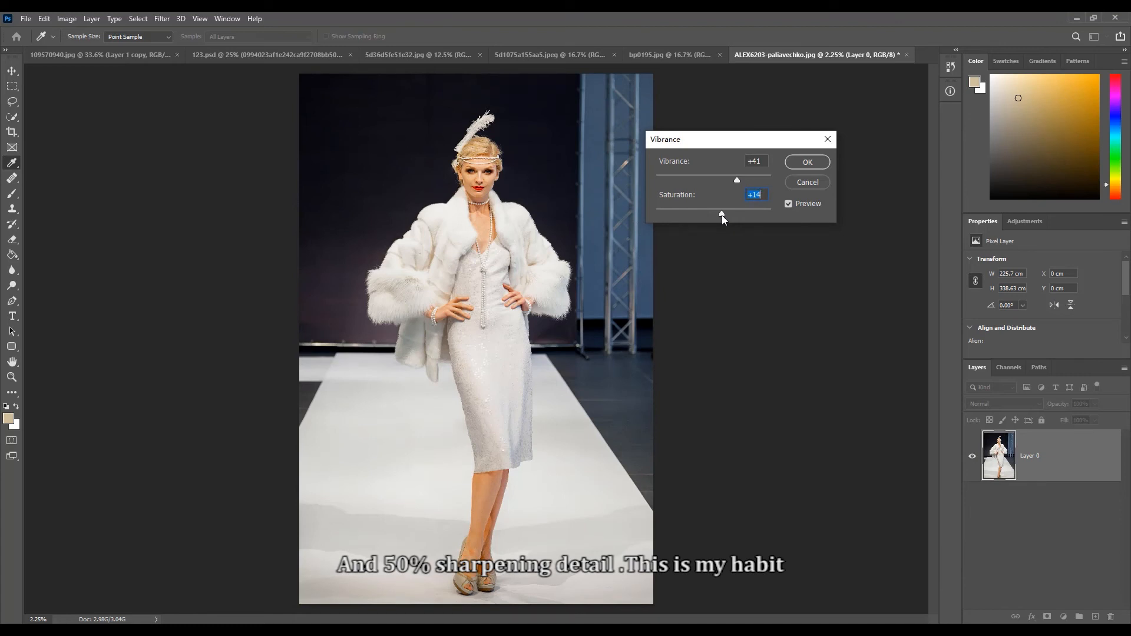
left_click_drag(722, 216, 724, 216)
left_click(807, 162)
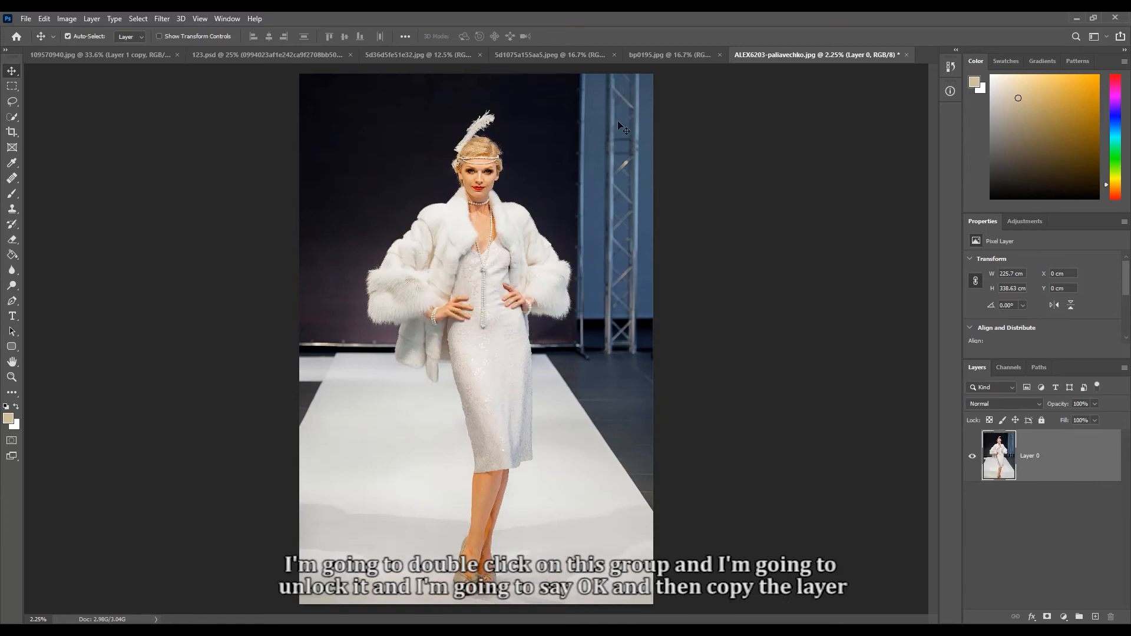
left_click(162, 19)
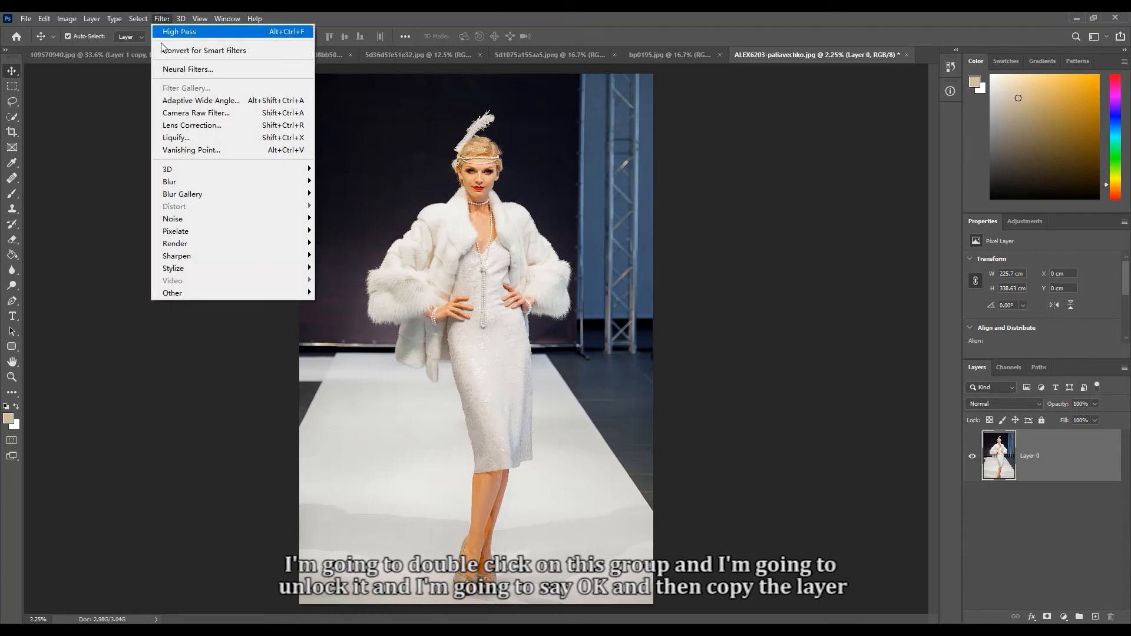
mouse_move(173, 187)
left_click(800, 165)
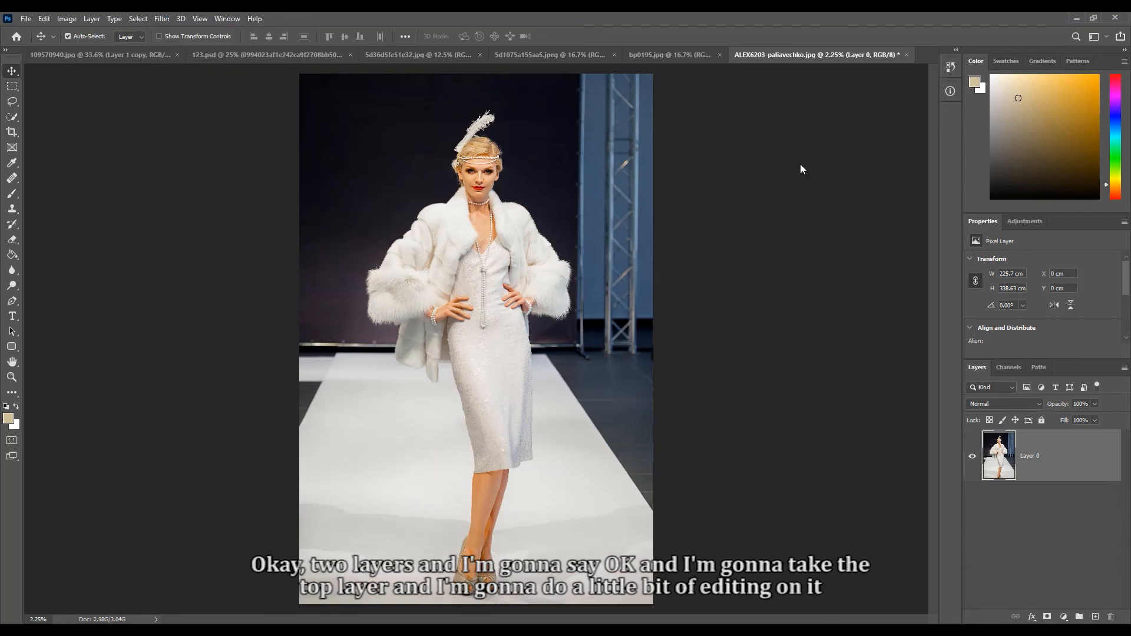
- Apply Reduce Noise to the runway photo with strength 10, preserve details 100%, reduce color noise 100% and sharpen details 50%
left_click(162, 19)
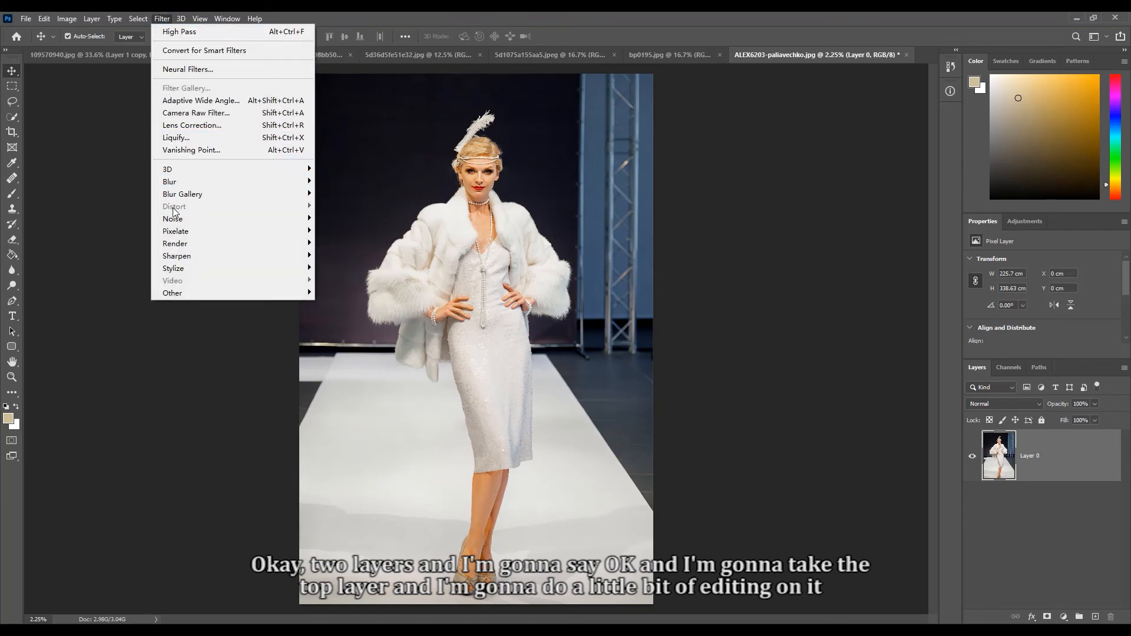
mouse_move(176, 218)
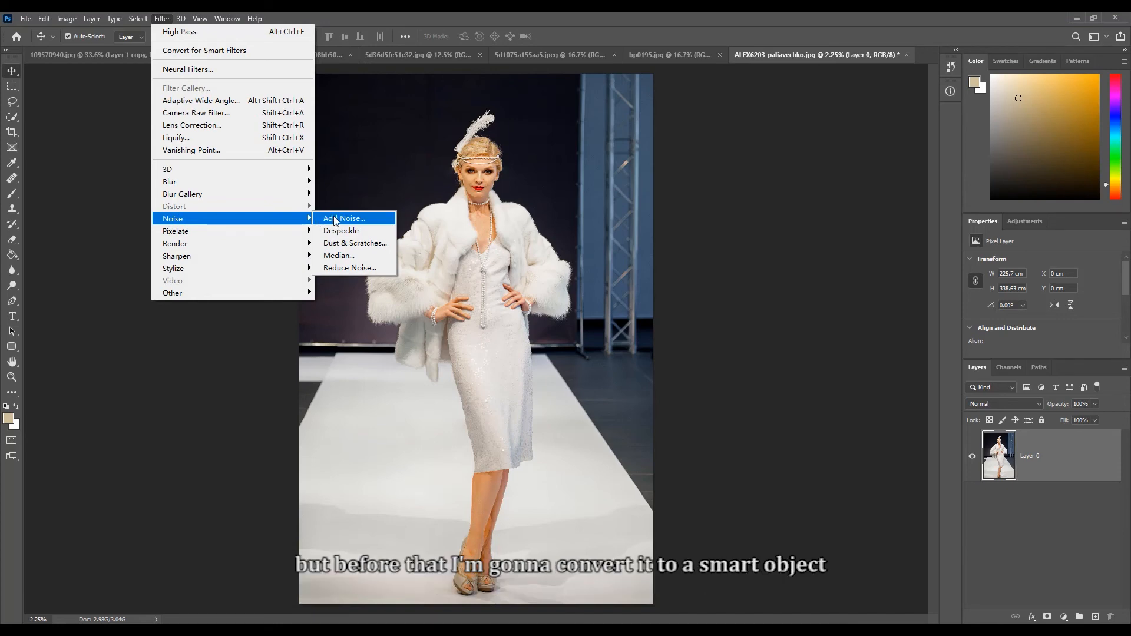
left_click(339, 268)
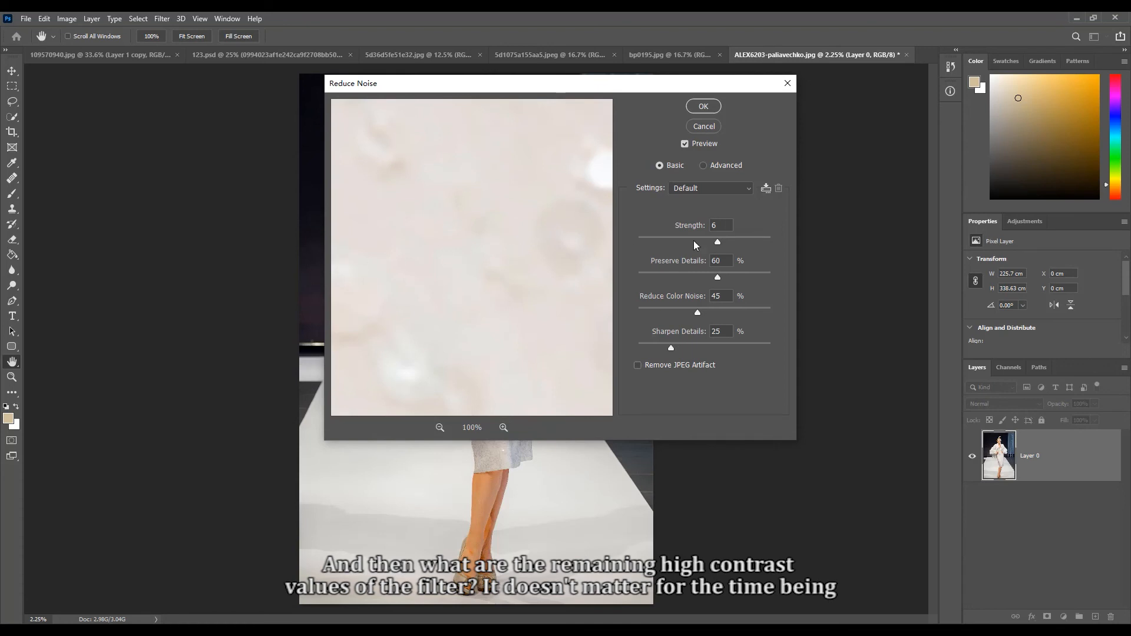
left_click_drag(756, 241, 773, 240)
left_click_drag(719, 277, 768, 277)
left_click_drag(698, 312, 783, 310)
left_click(724, 330)
type("50")
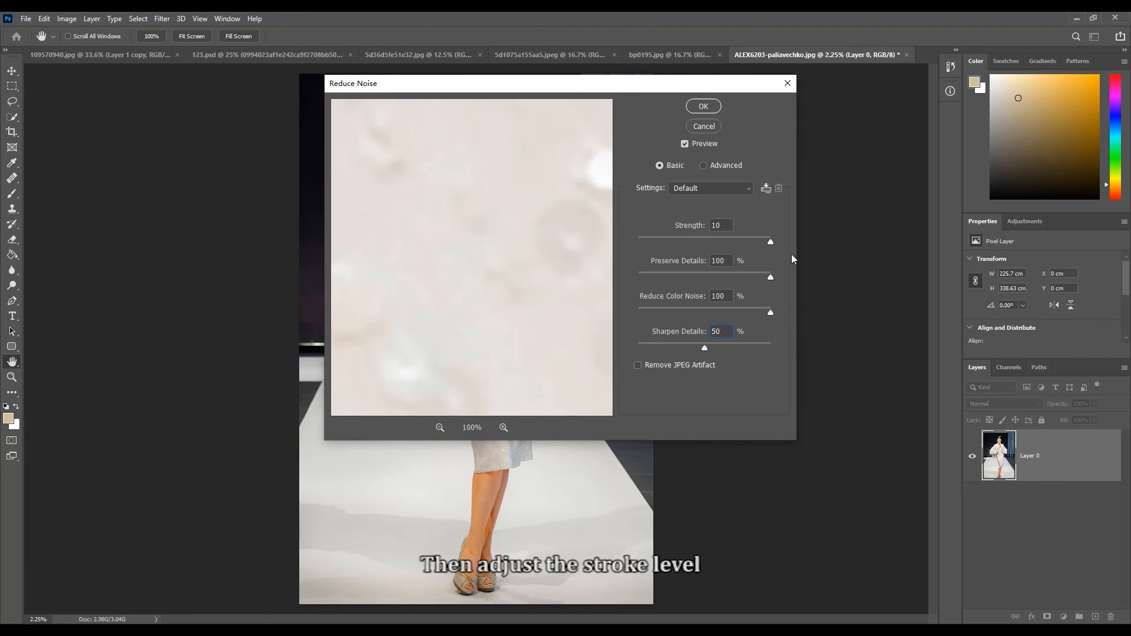
left_click(701, 104)
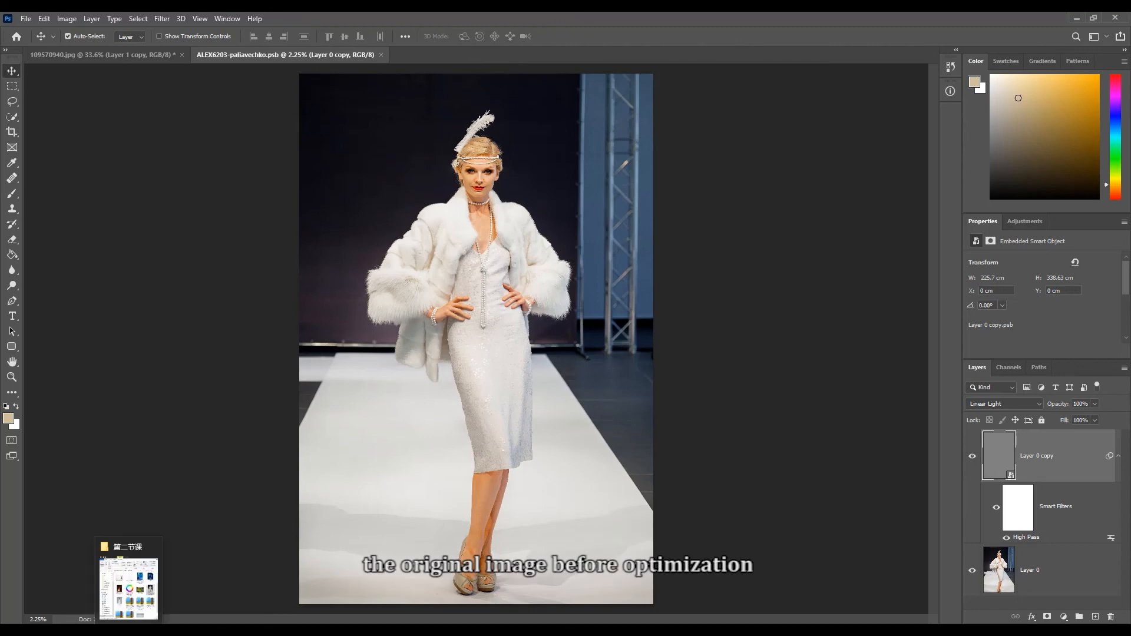
- Open the original runway photo from the image folder as its own document and float it and the edited version in separate windows
left_click(131, 628)
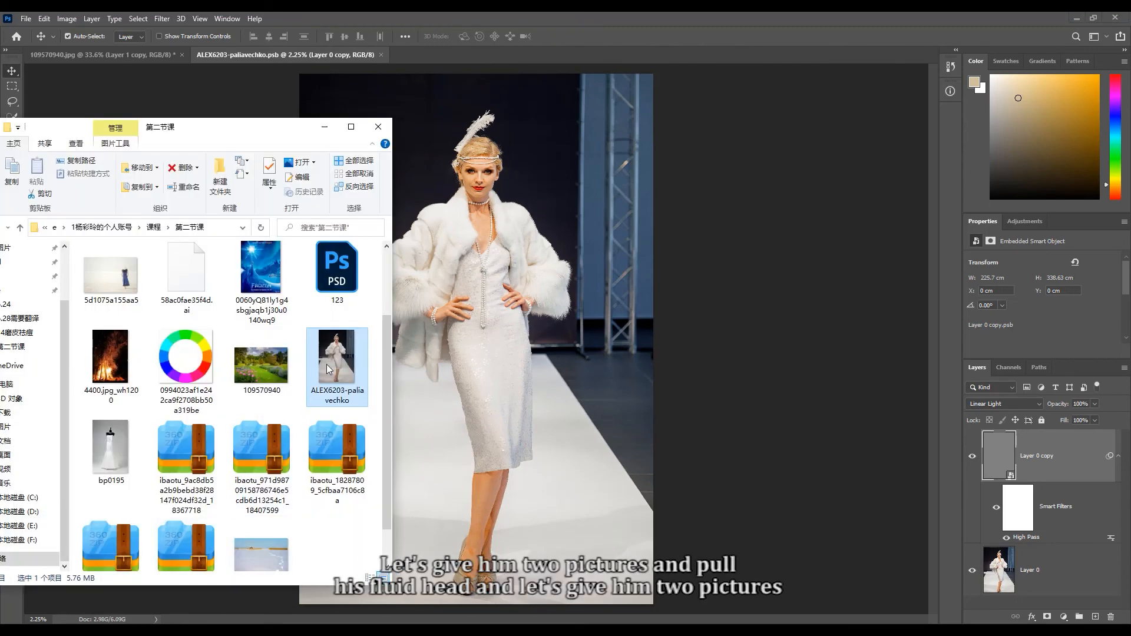
left_click_drag(330, 362, 423, 50)
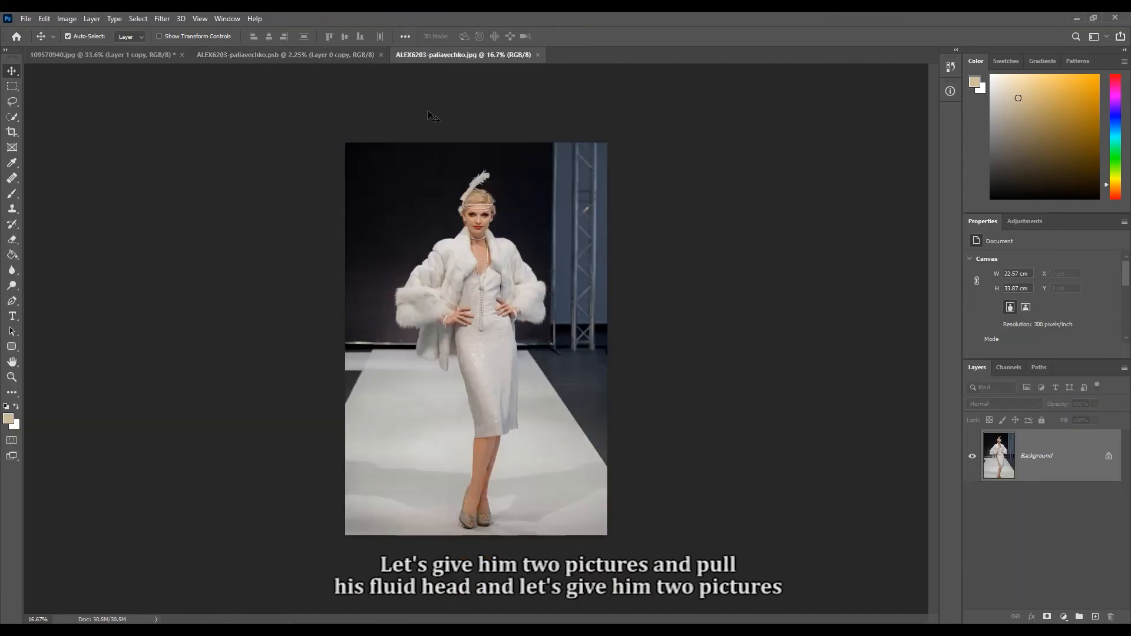
left_click_drag(463, 54, 639, 94)
left_click_drag(323, 55, 246, 100)
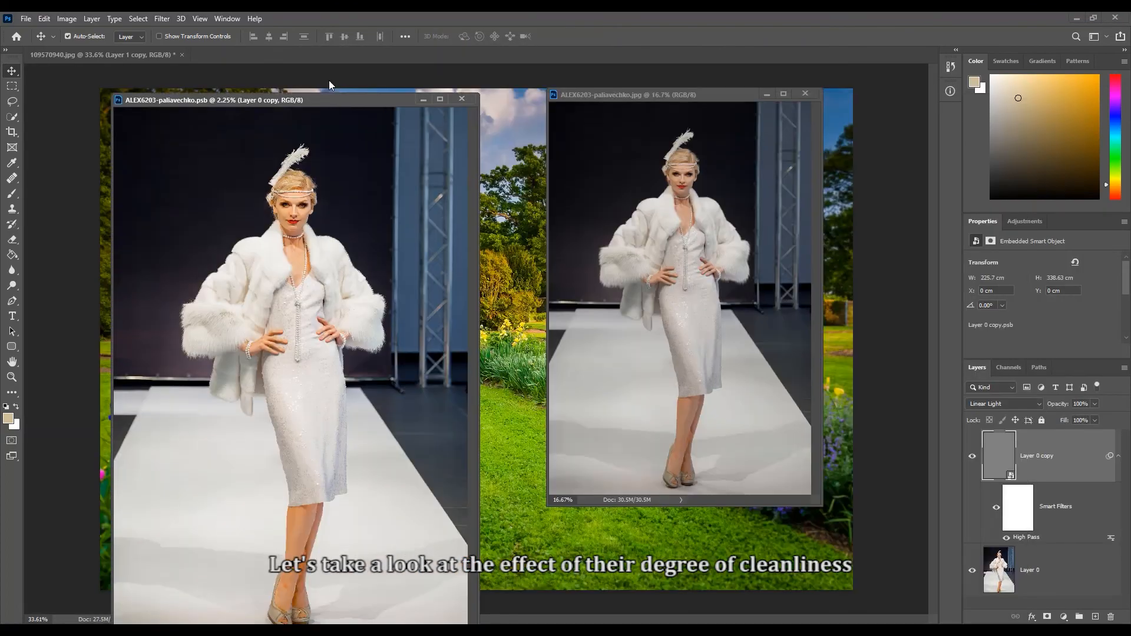
left_click_drag(336, 90, 325, 62)
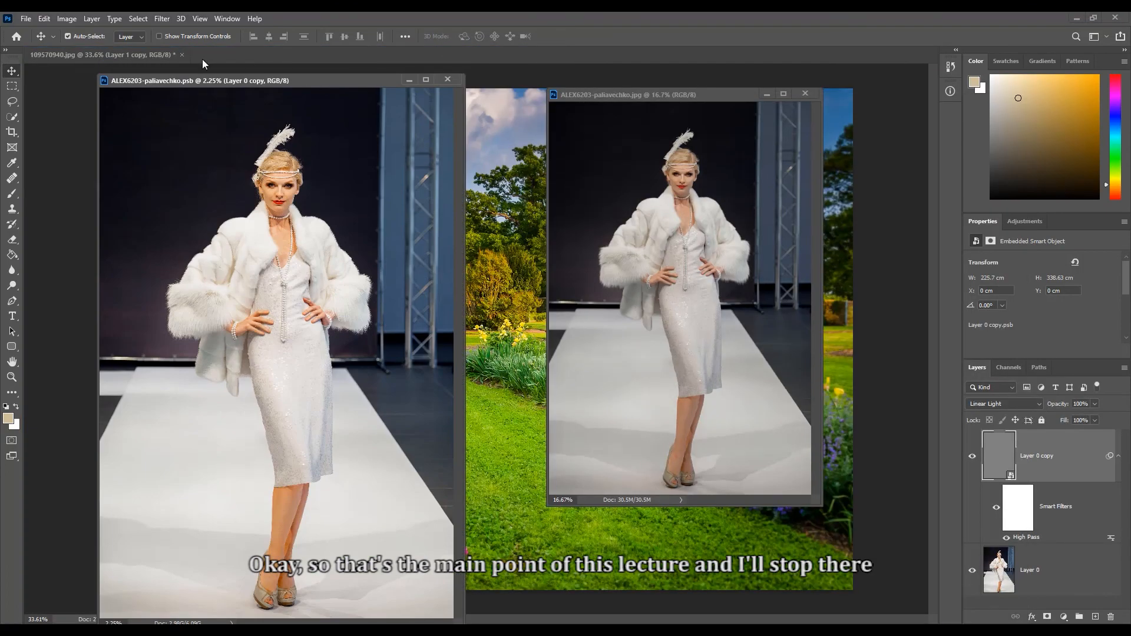
- Close the garden photo without saving and arrange the edited and original runway windows side by side at matching height
left_click(182, 54)
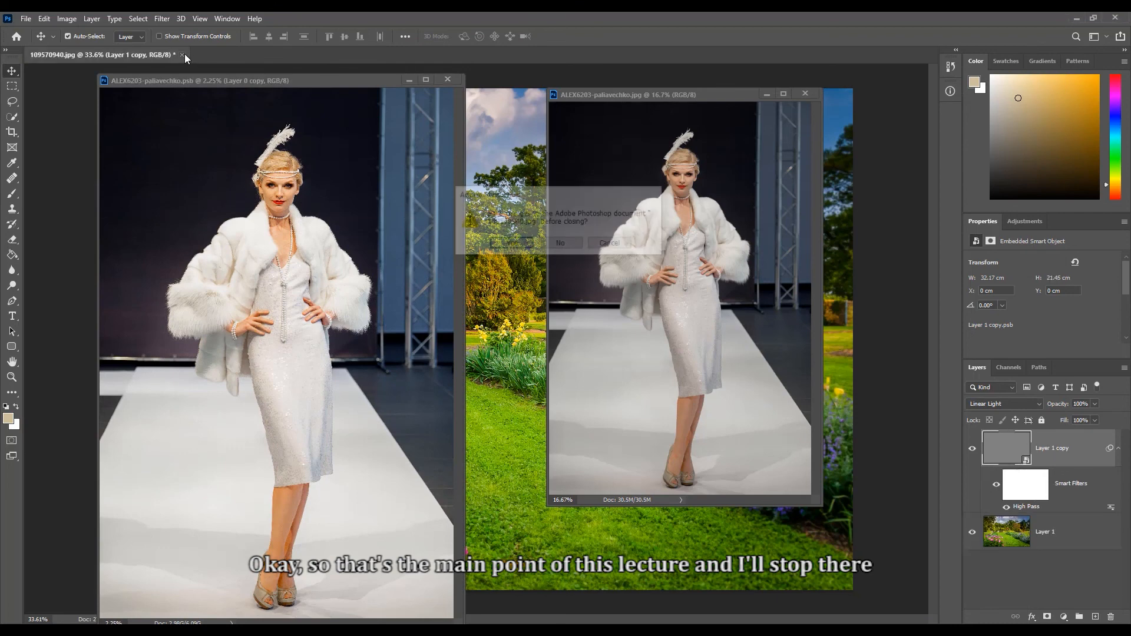
left_click(569, 243)
left_click_drag(310, 82, 303, 61)
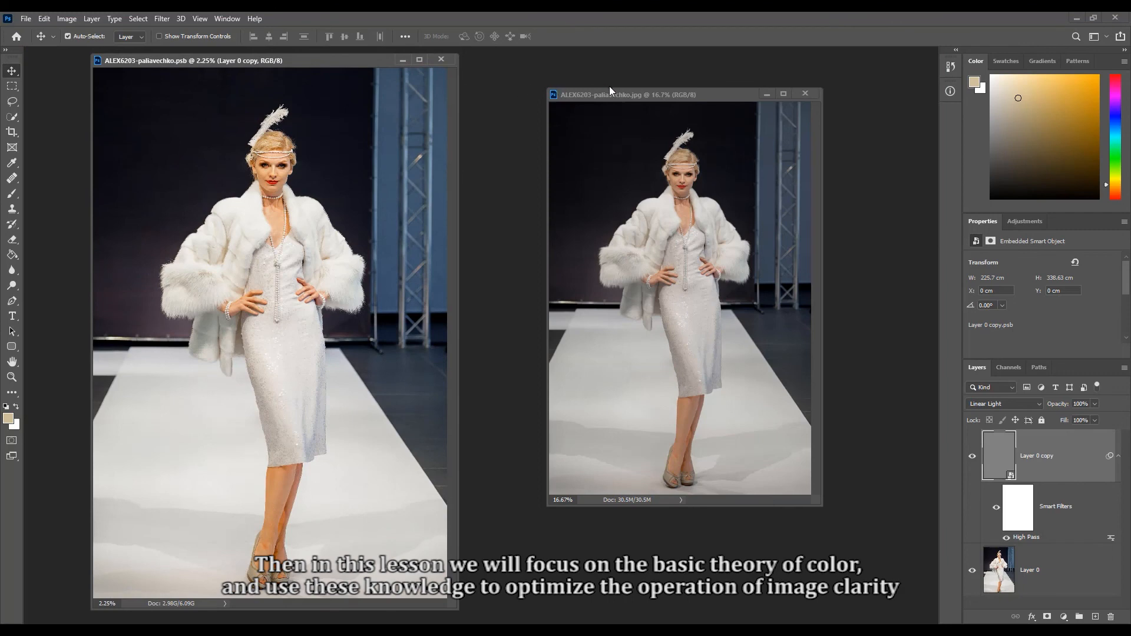
left_click_drag(621, 91, 533, 57)
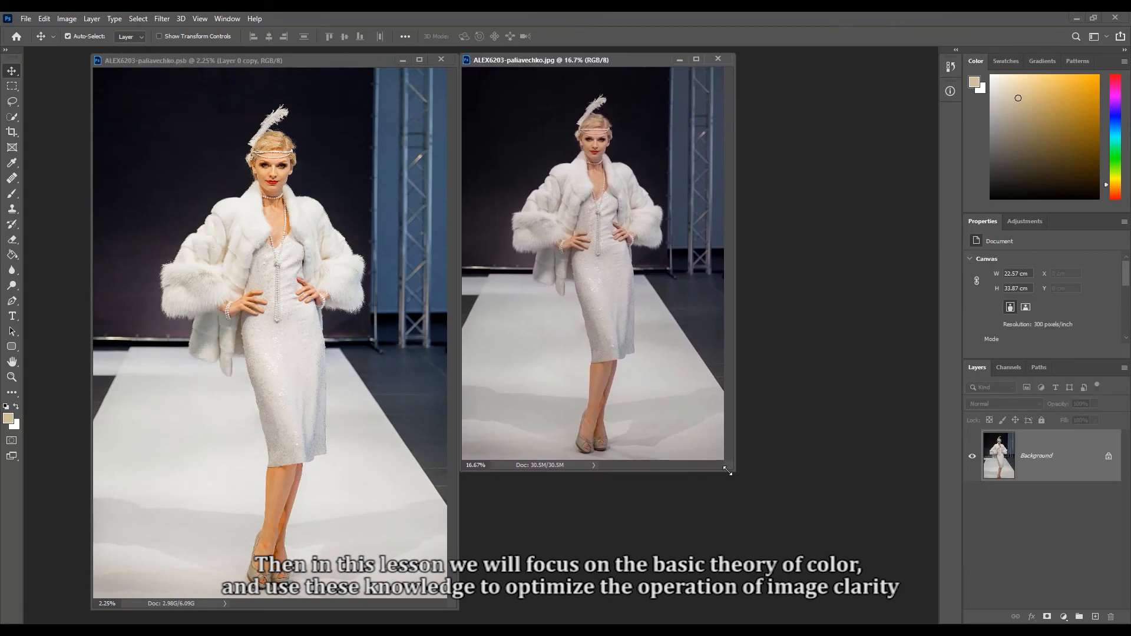
left_click_drag(729, 471, 859, 609)
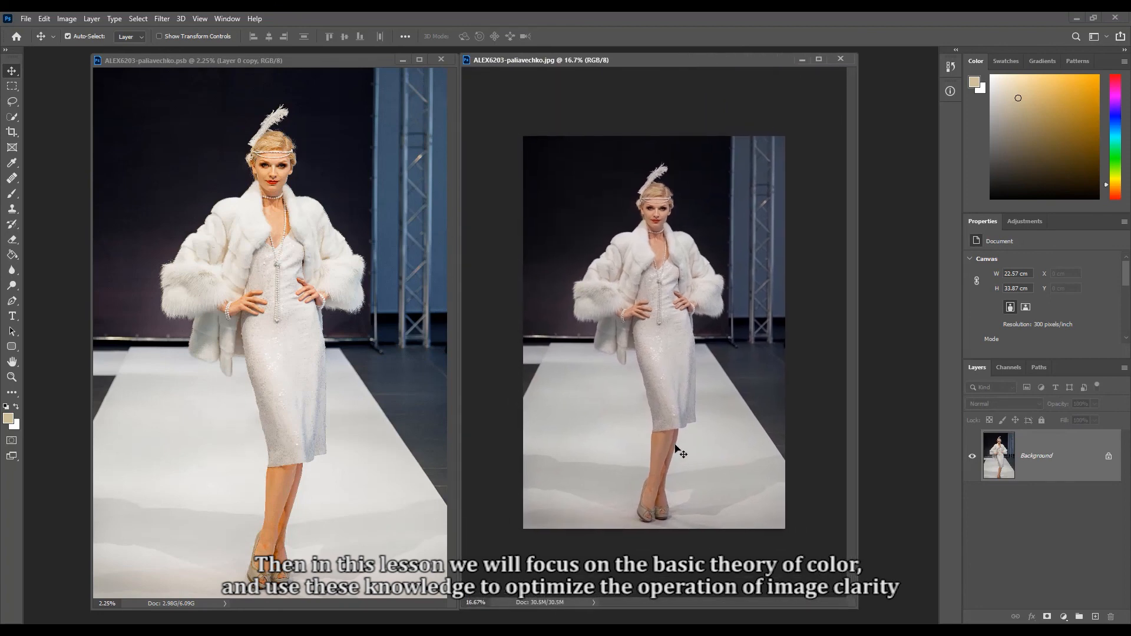
- Compare the clarity of the edited and original runway photos by examining the model's face, necklace and fur coat up close
scroll(677, 448, "up", 3)
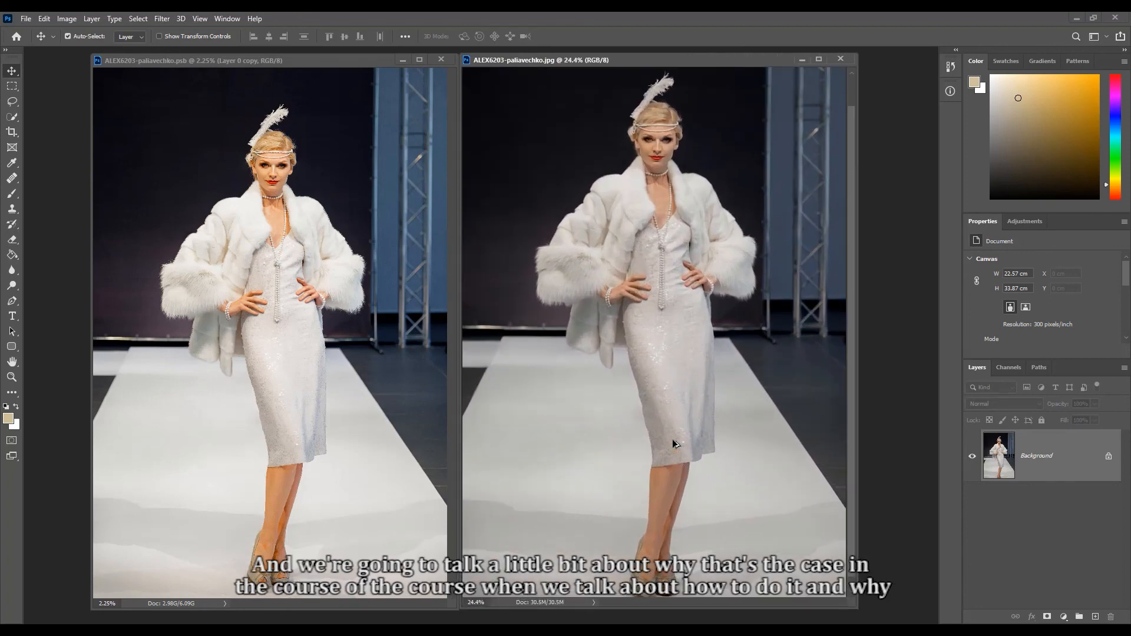
scroll(673, 440, "down", 1)
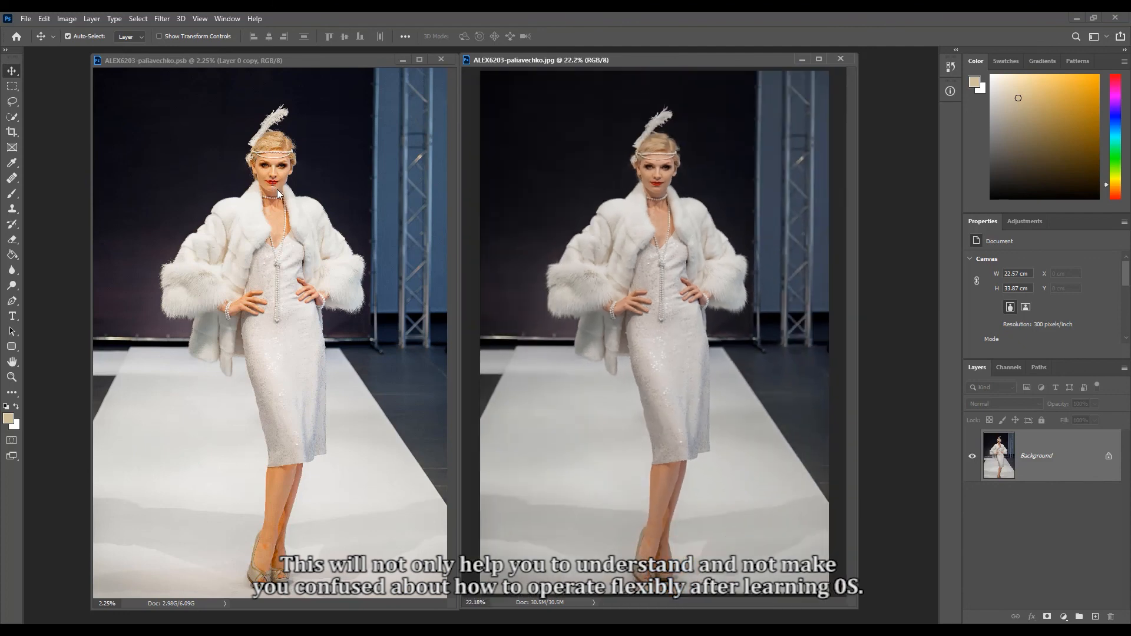
scroll(673, 189, "up", 5)
left_click_drag(659, 183, 676, 265)
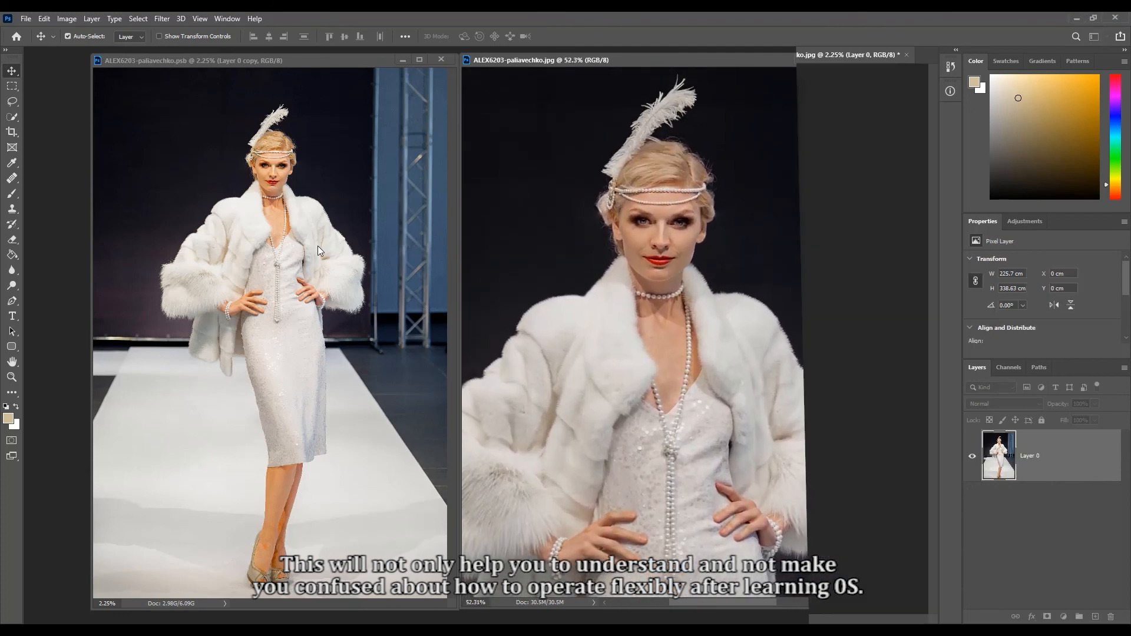
left_click(313, 240)
scroll(281, 204, "up", 8)
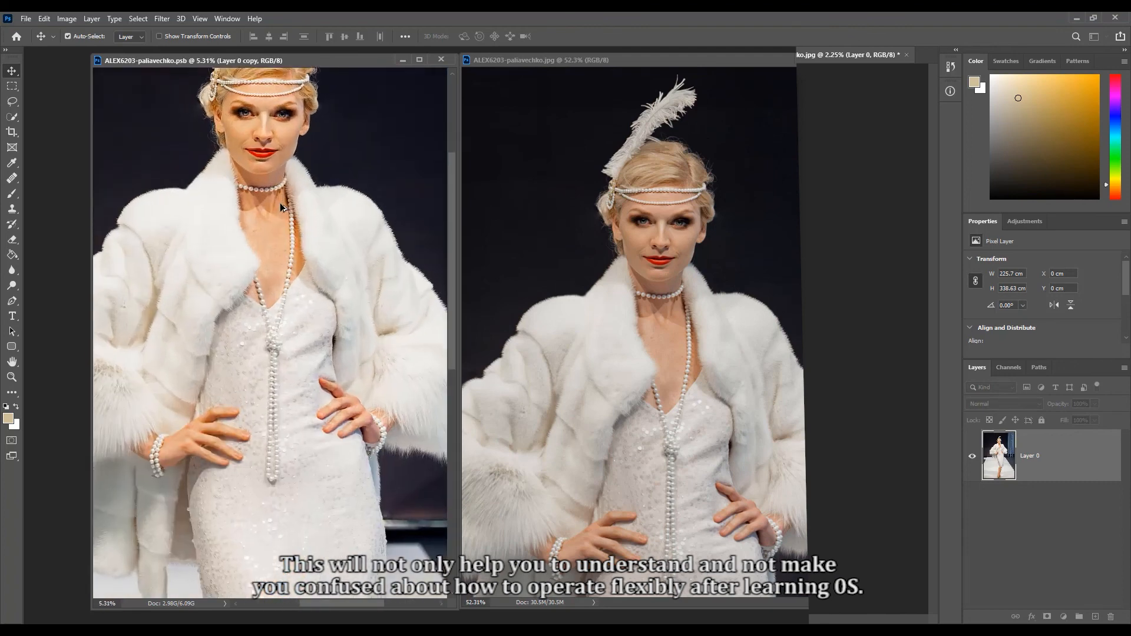
scroll(280, 203, "up", 1)
left_click_drag(281, 171, 280, 288)
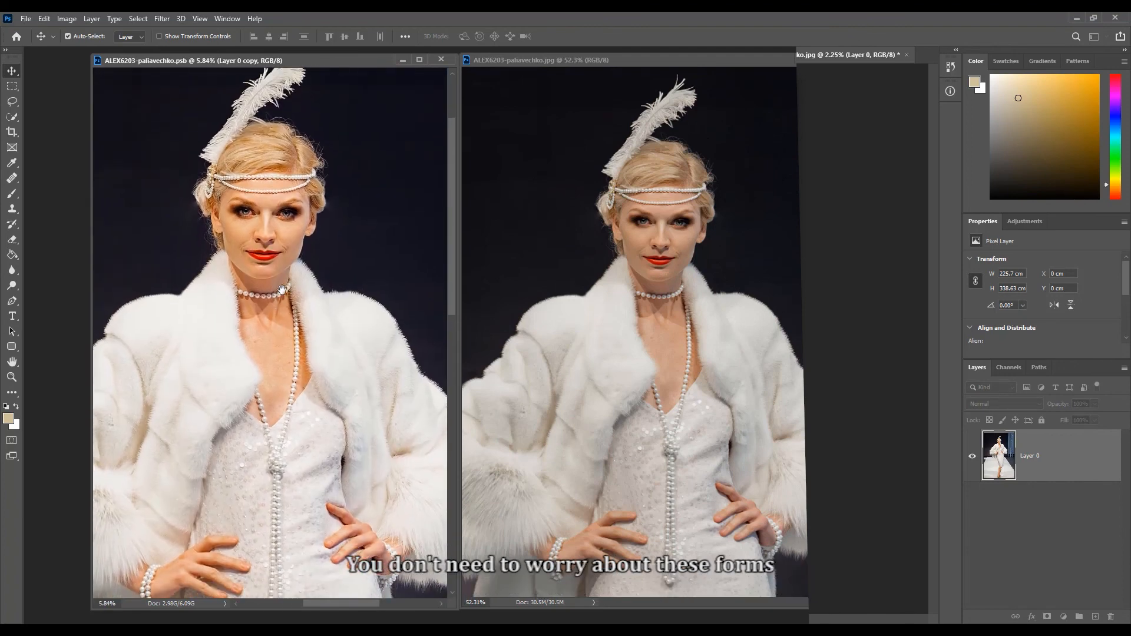